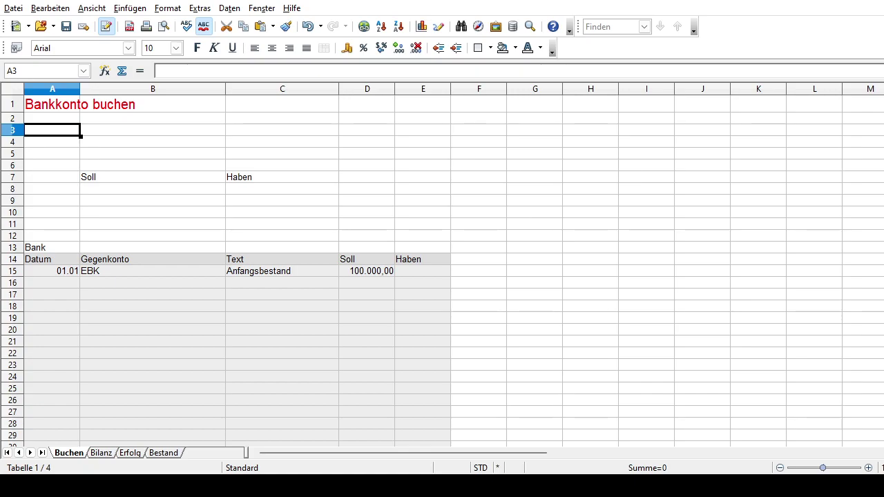
Step: Examine the Bank item and its Soll amount in the balance table on the Bilanz sheet
left_click(102, 453)
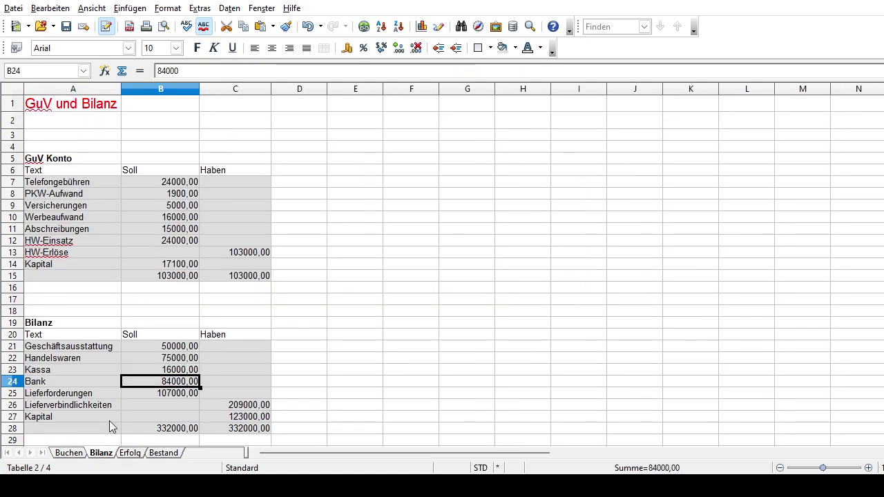
left_click(51, 380)
left_click(139, 381)
left_click(66, 384)
left_click(158, 384)
Step: Examine the Aktives Bestandskonto scheme on the Bestand sheet: the Bank, Kassa and Lieferforderung examples, plus Anfangsbestand, Vermehrung and Verminderung
left_click(164, 453)
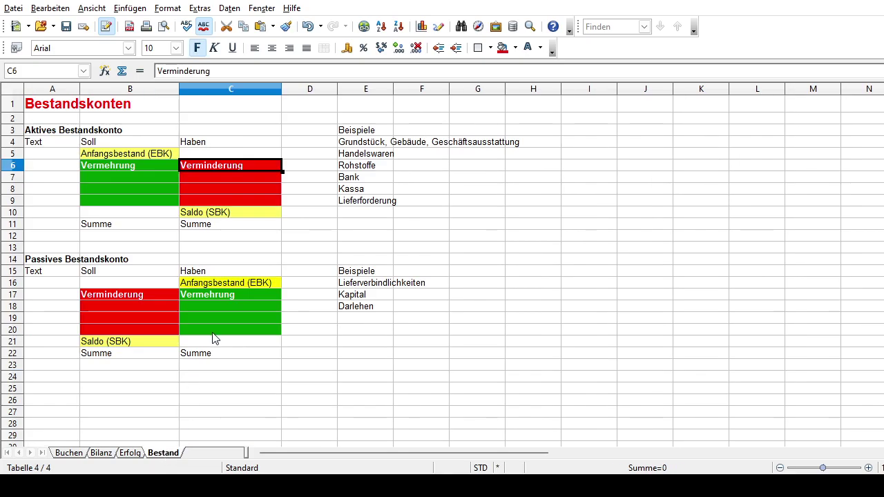
left_click(48, 132)
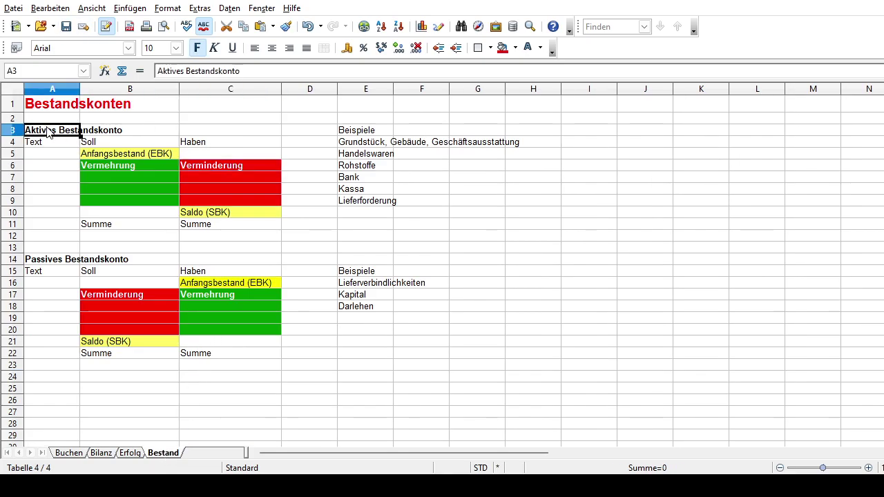
left_click(359, 180)
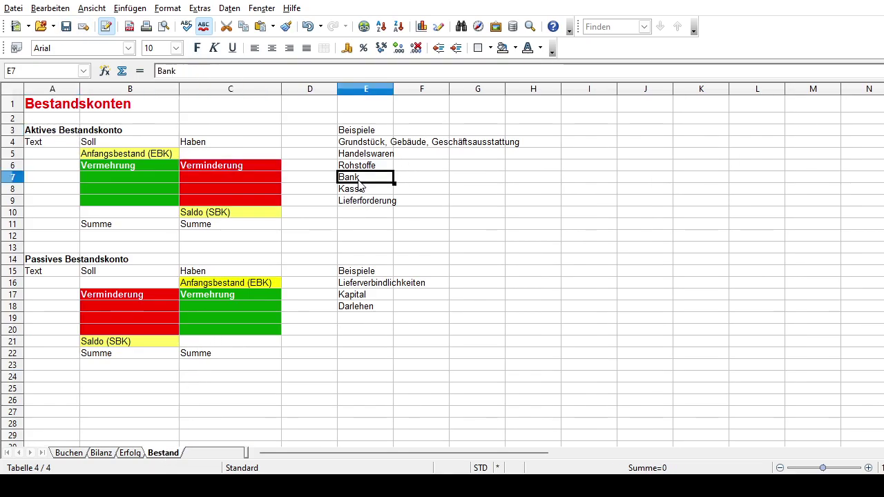
left_click(360, 189)
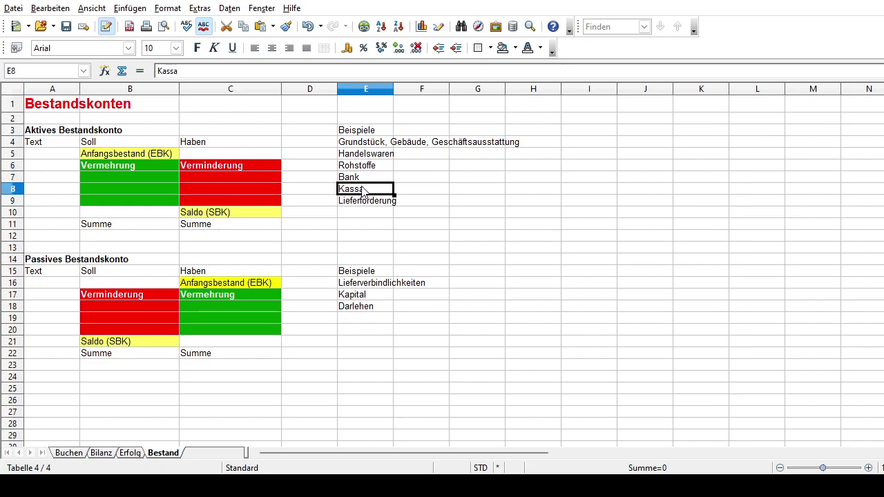
left_click(366, 202)
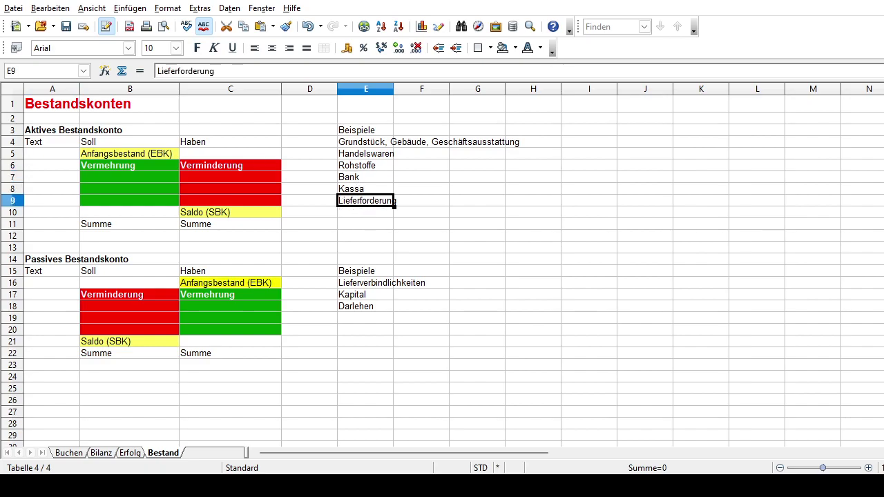
left_click(116, 158)
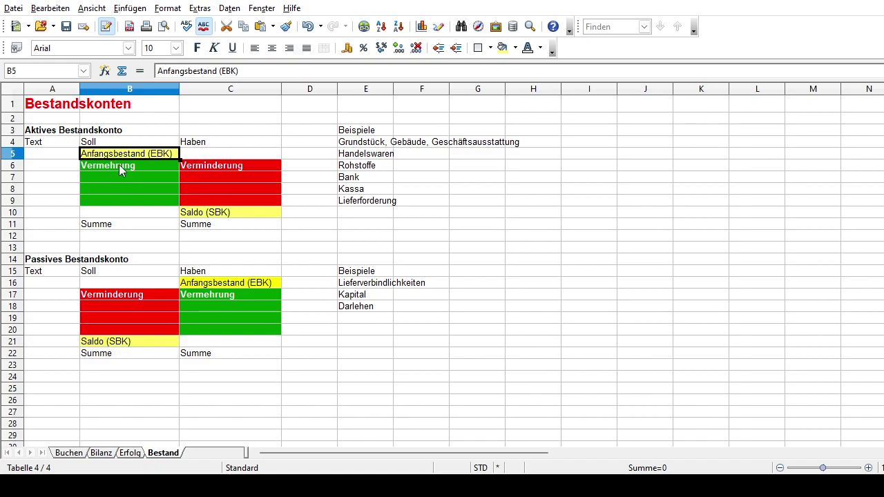
left_click(119, 164)
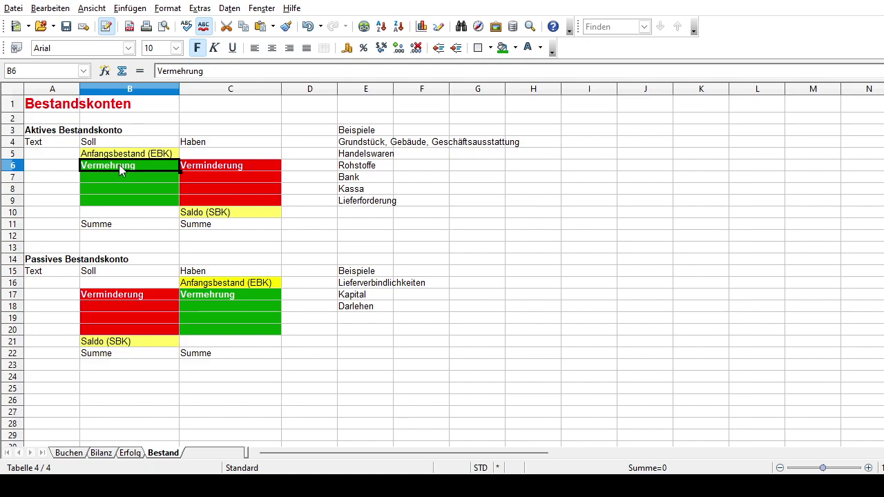
left_click(213, 165)
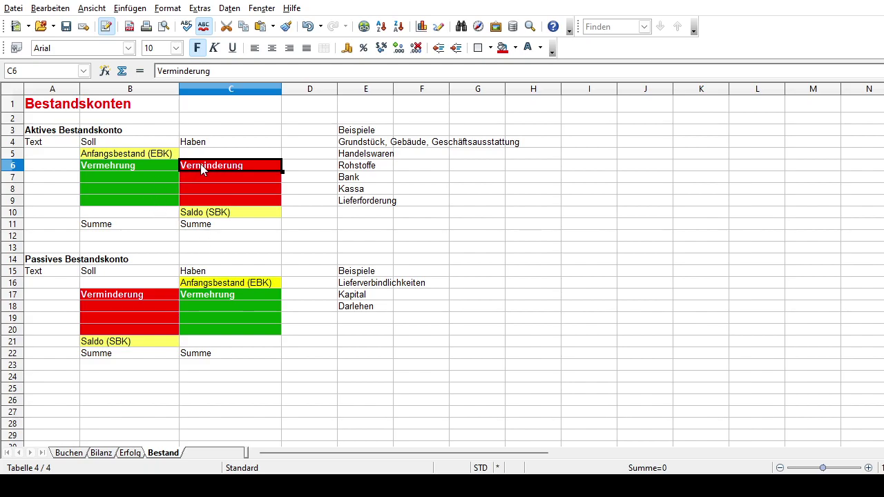
Step: On the Buchen sheet, enter the date 03.01.23 in A3 and the transaction text "Abhebung vom Bankkonto 10.000,--" in B3
left_click(72, 455)
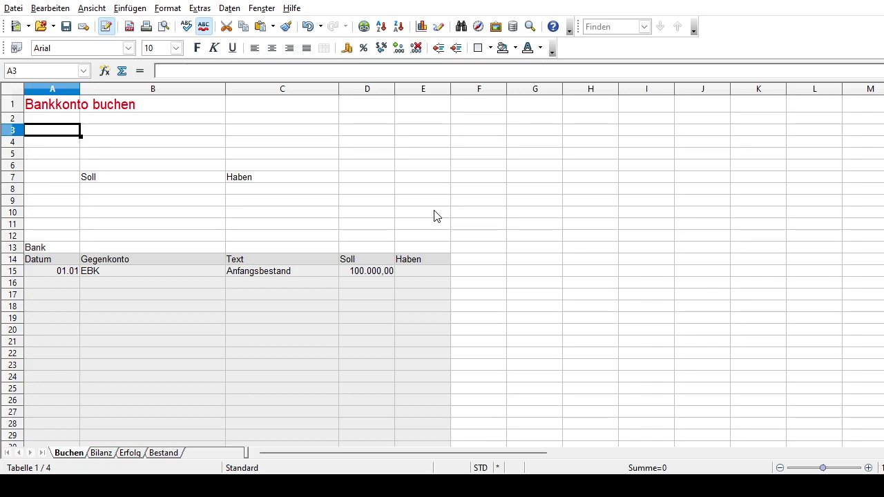
type("03.01.23")
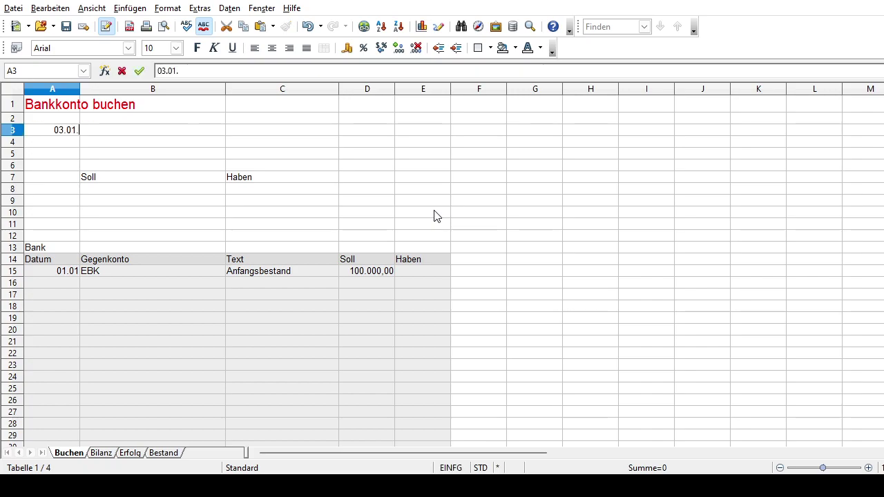
key("Tab")
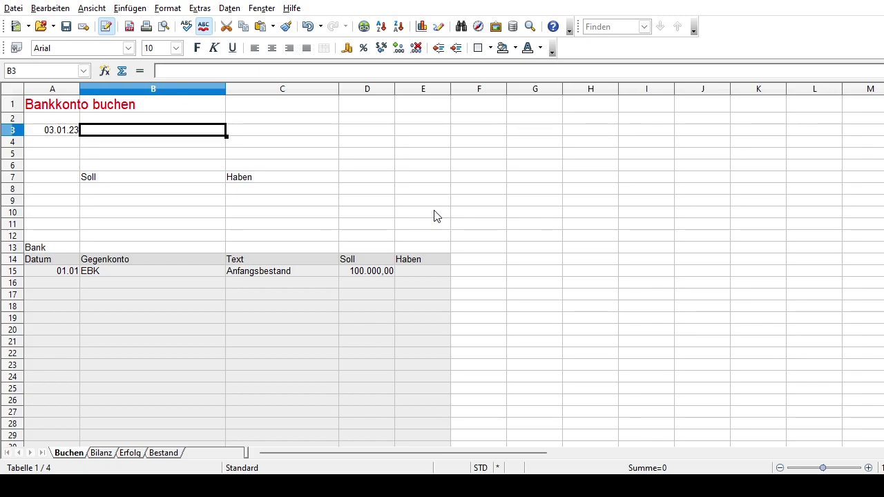
type("Ab")
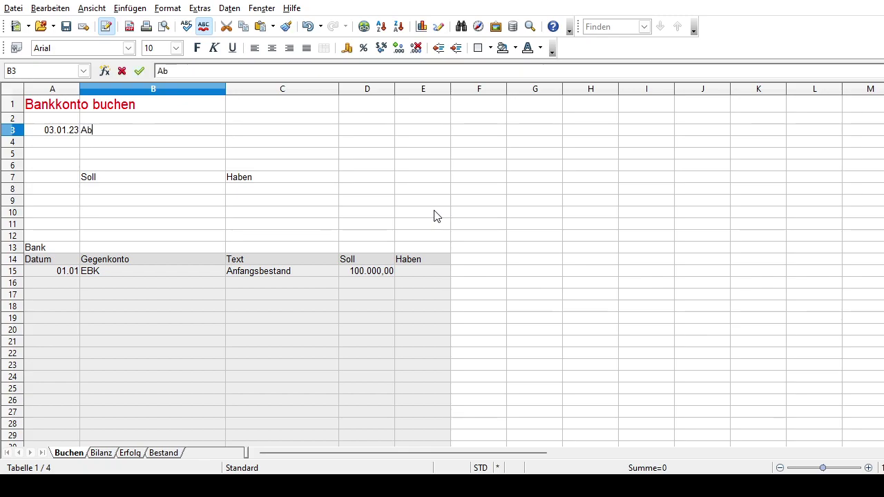
type("hebung vom ")
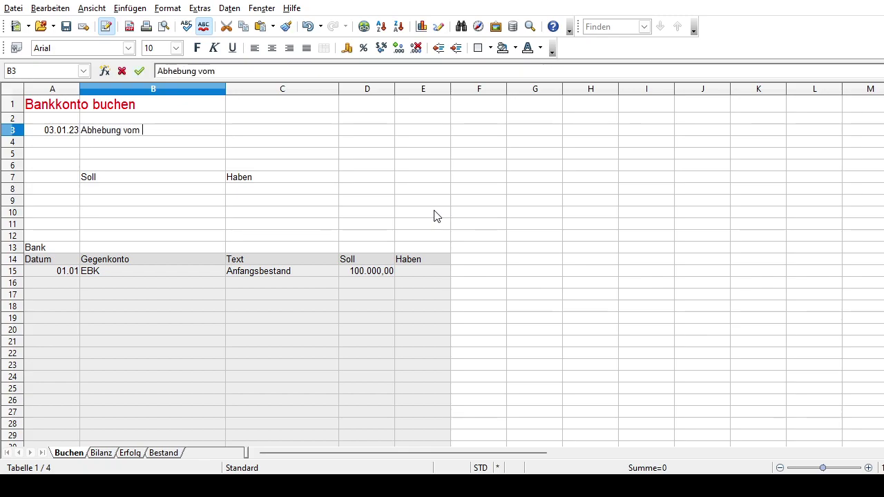
type("Bankkonto 10")
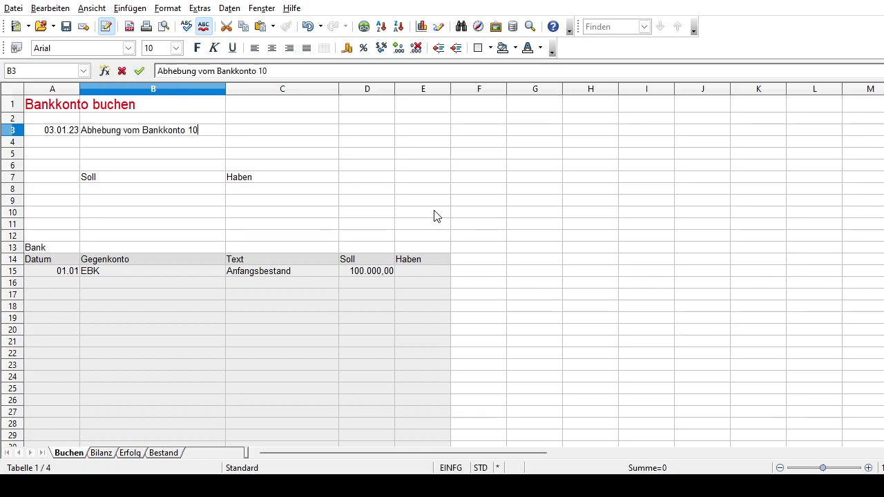
type(".000,--")
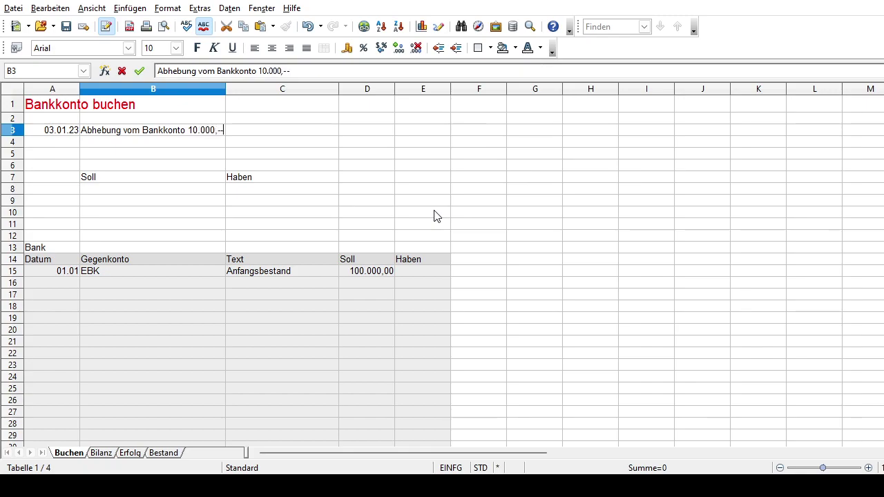
key("Return")
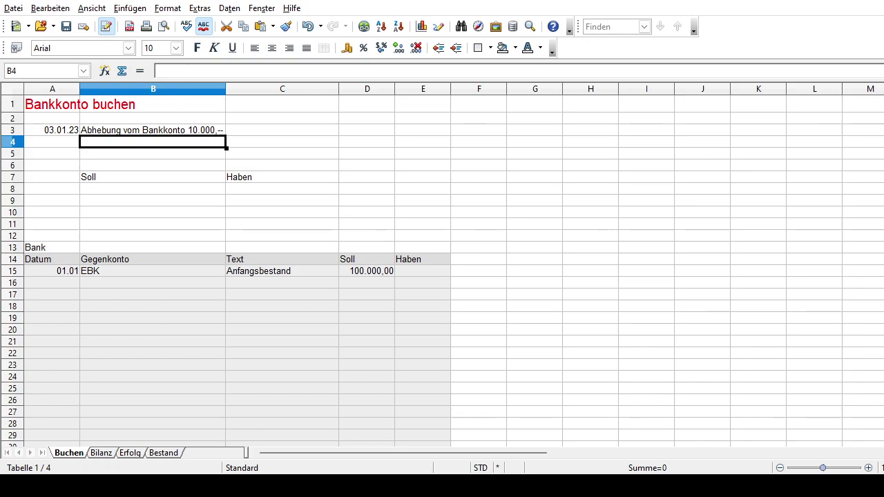
Step: Check the account scheme on the Bestand sheet, and enter "Bank 10.000,--" under Haben in C8 of the Buchen sheet
left_click(112, 133)
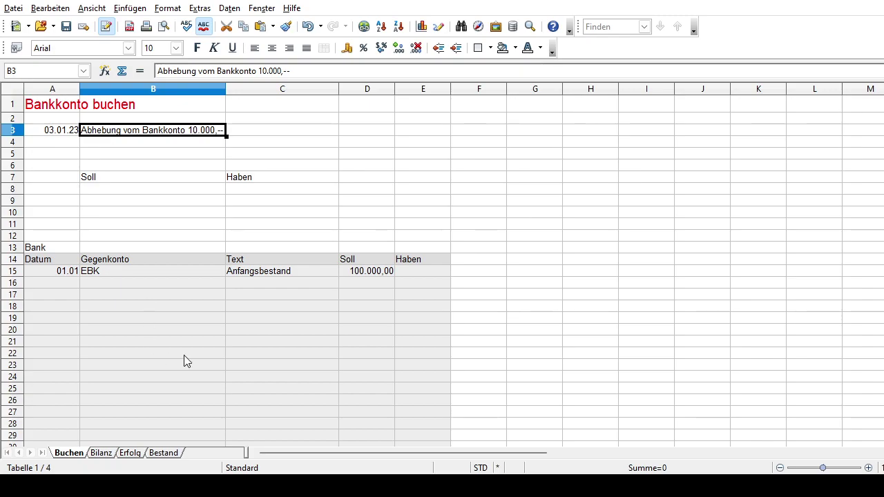
left_click(169, 453)
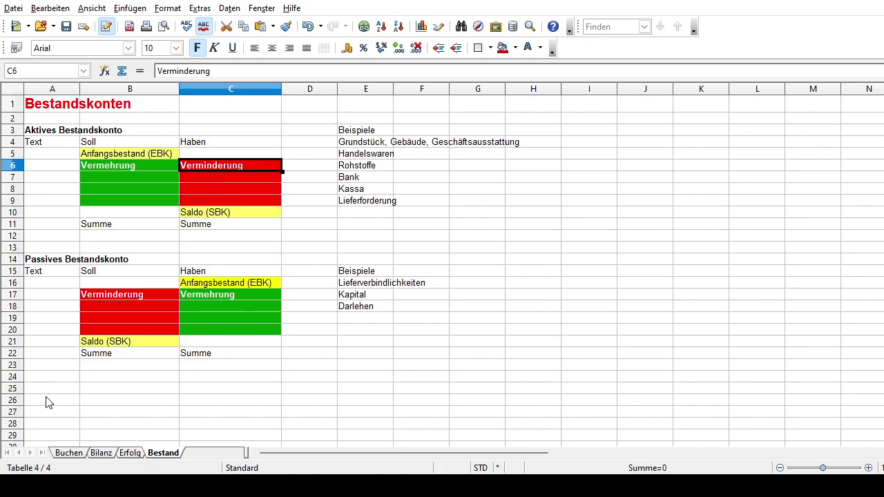
left_click(69, 453)
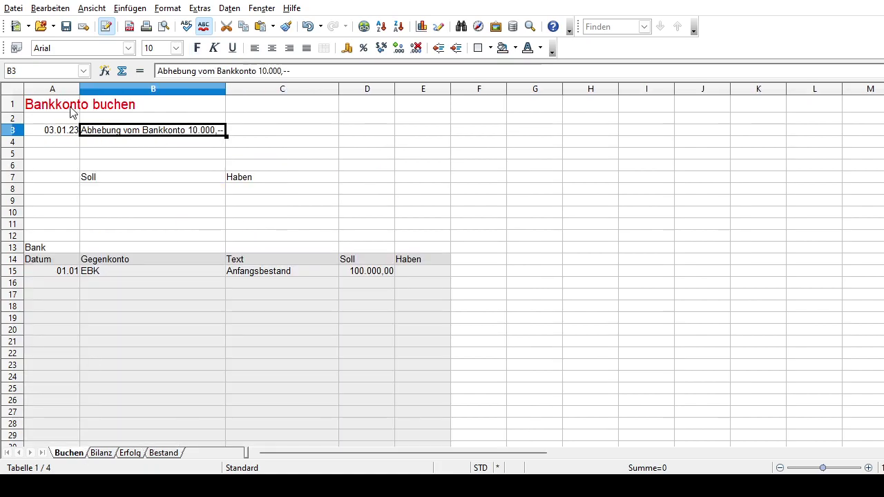
left_click(247, 193)
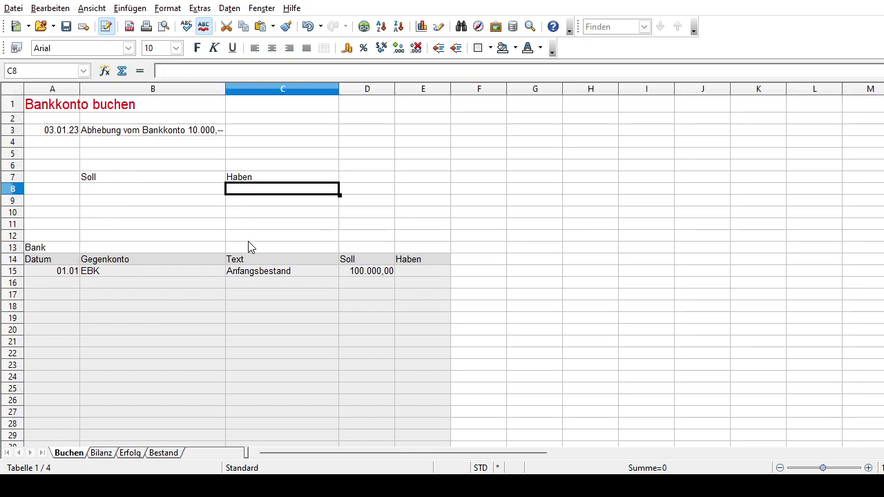
type("Bank 1")
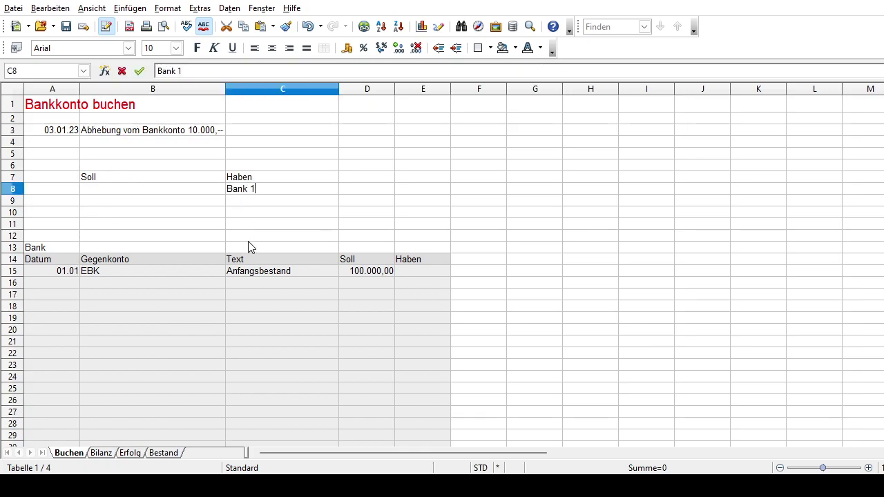
type("0.000,--")
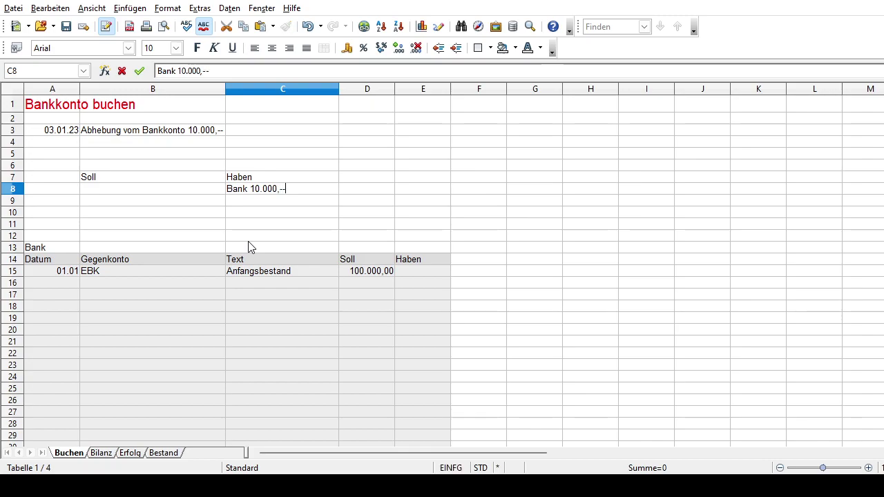
key("Return")
Step: Enter the debit side of the booking, "Kassa 10.000,--", under Soll in B8
key("Left")
key("Up")
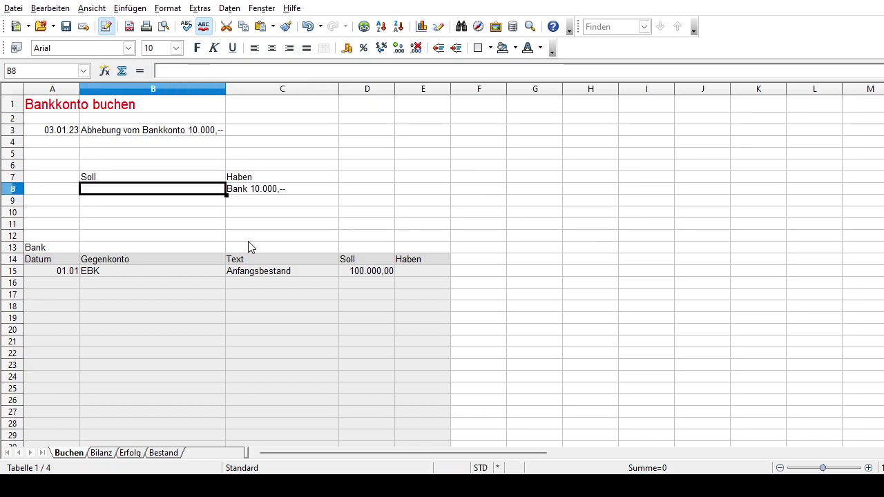
type("Ka")
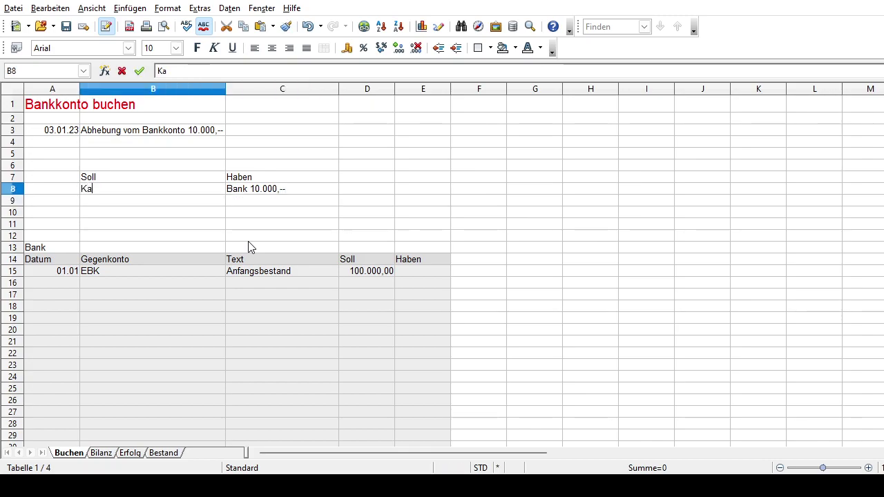
type("ssa 10.0")
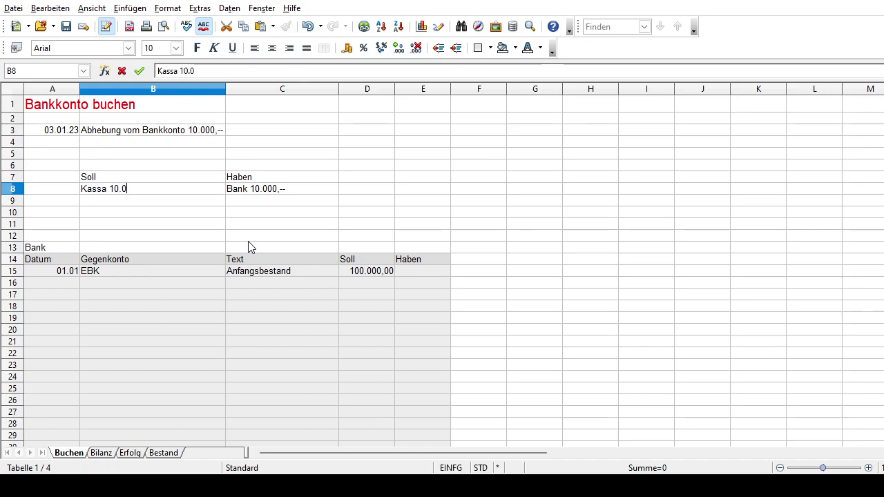
type("00,--")
key("Return")
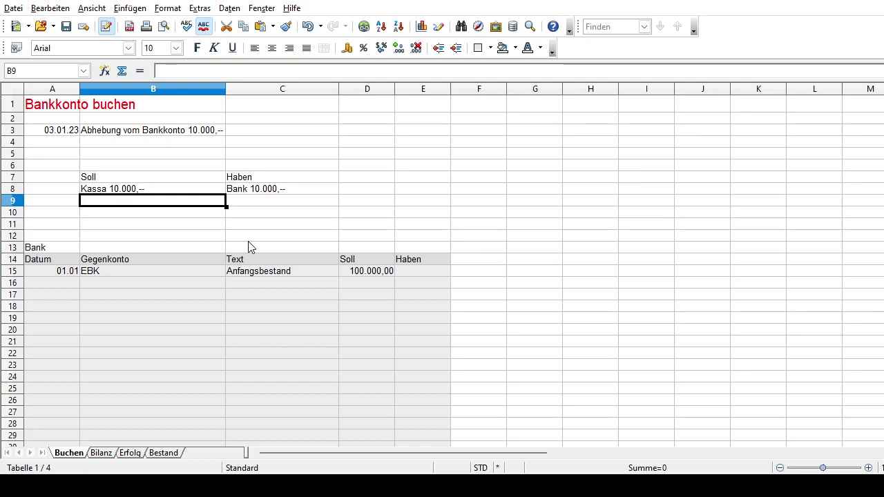
Step: Enter the date 03.01 in A16, the first empty row of the Bank account table
left_click(54, 290)
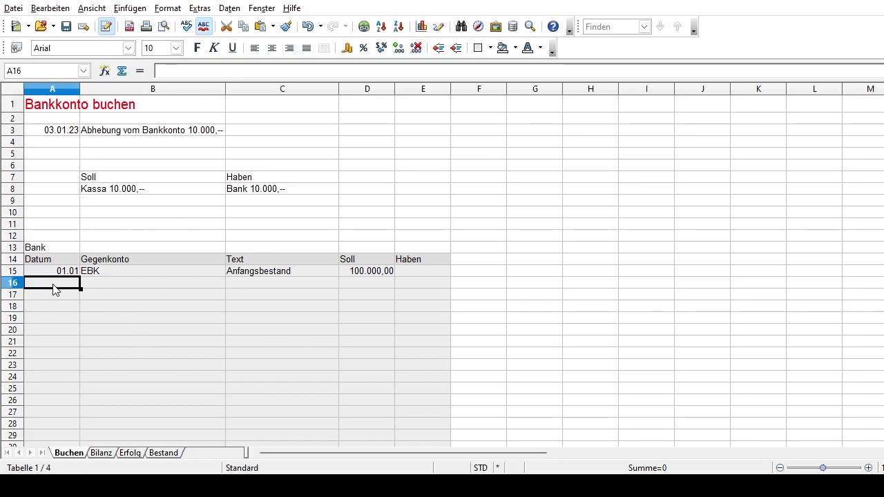
type("03.01.")
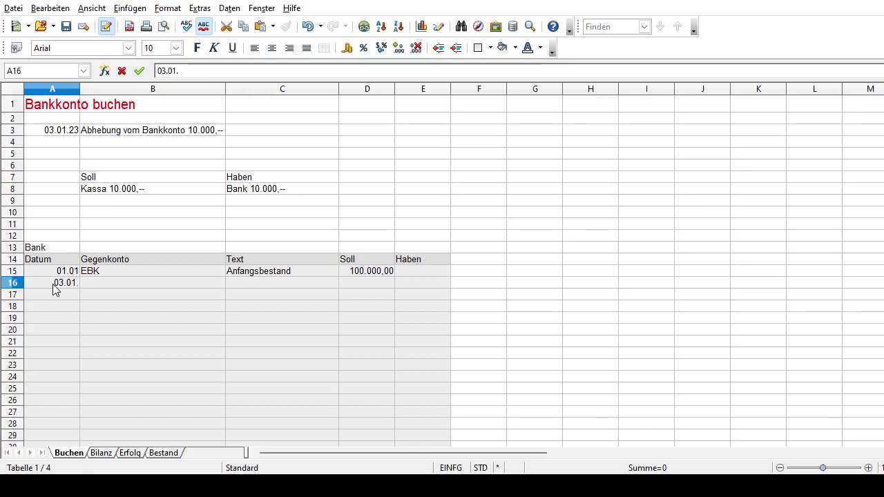
key("Up")
left_click(53, 284)
type("03.01")
key("Tab")
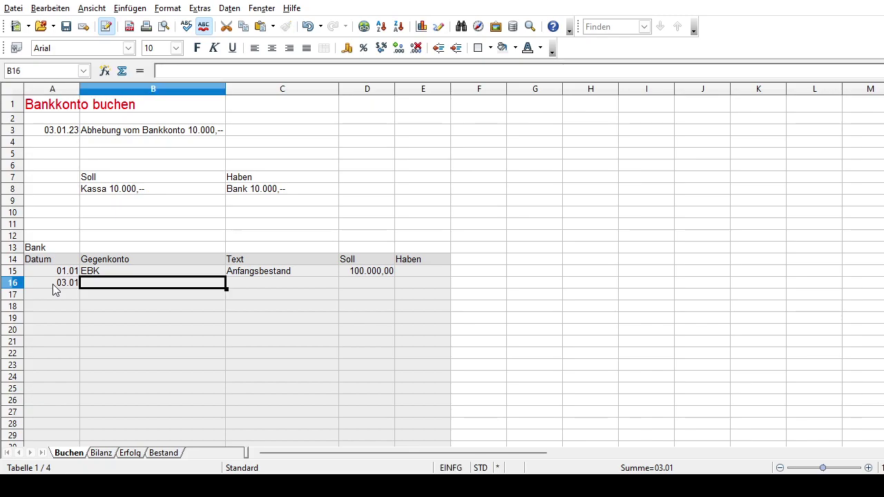
Step: Enter only "Kassa" as the Gegenkonto in B16, without the amount suggested by autocompletion
type("Kaqss")
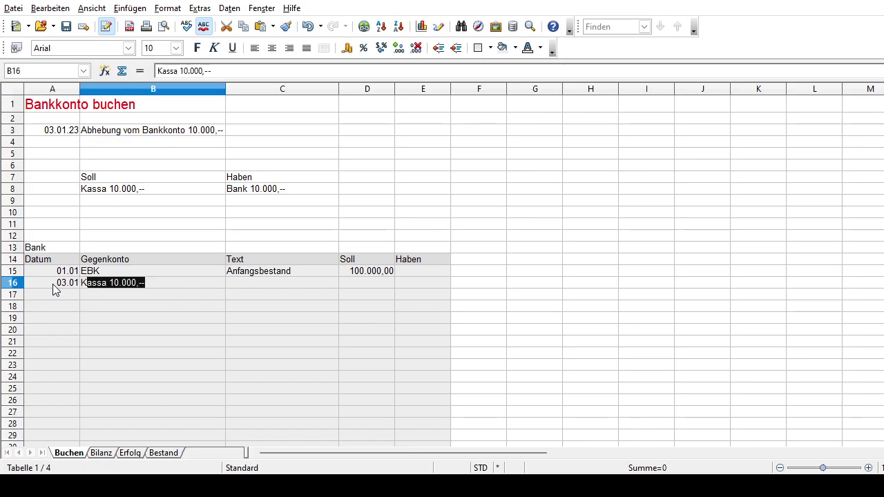
key("BackSpace")
key("BackSpace")
key("BackSpace")
type("ssa")
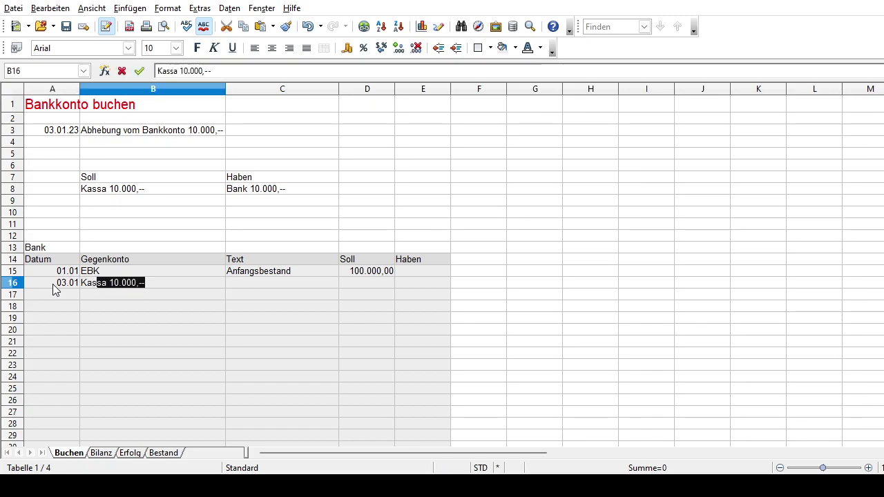
key("BackSpace")
key("Tab")
Step: Enter 10.000 in the Haben column of the 03.01 row, cell E16, leaving Text and Soll empty
key("Tab")
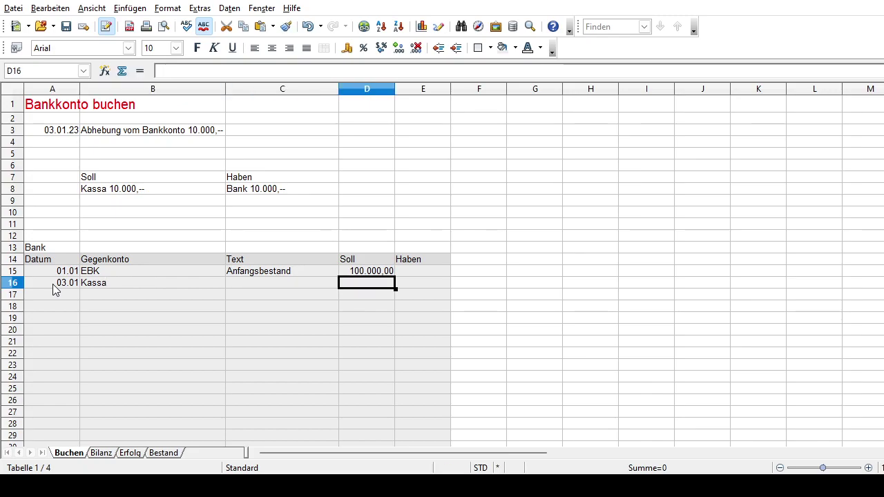
key("Tab")
type("10.000")
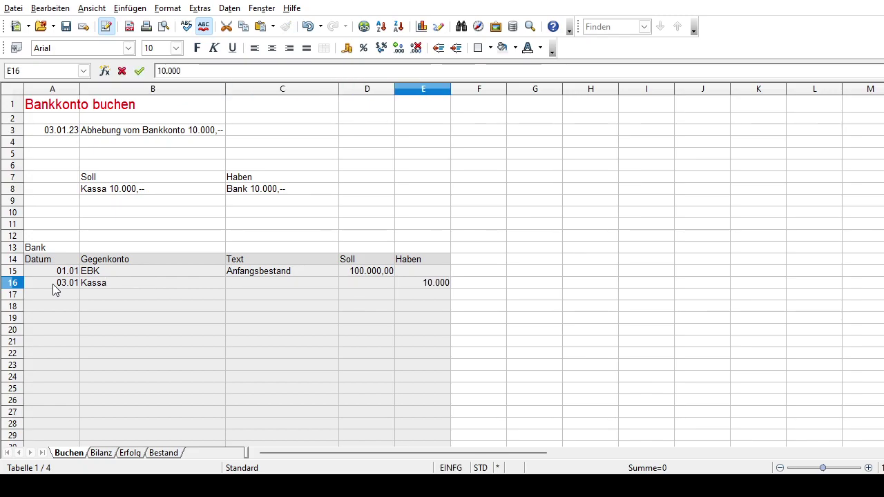
key("Return")
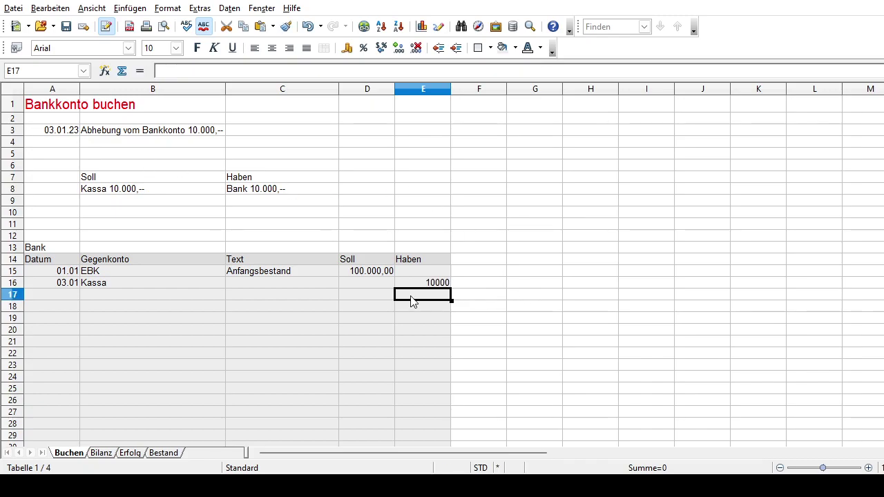
Step: Format the Haben amount in E16 as a number with thousands separator and two decimals
key("Up")
key("Up")
left_click(417, 289)
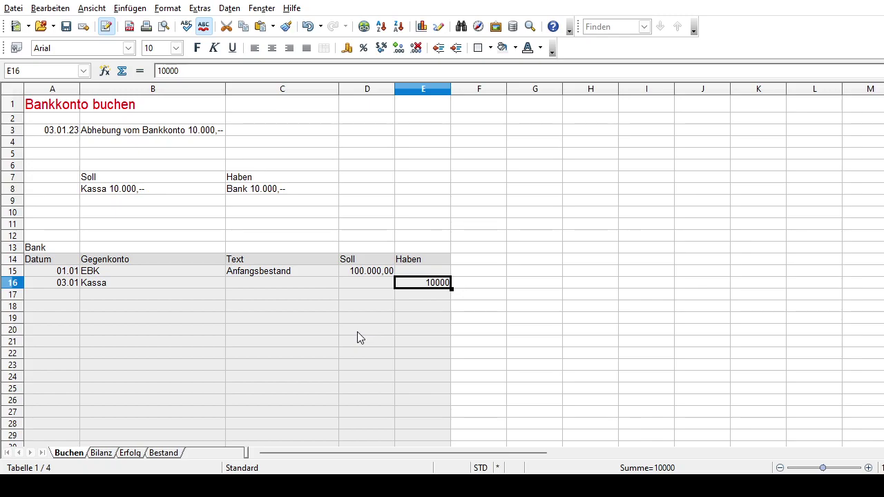
key("ctrl+shift+1")
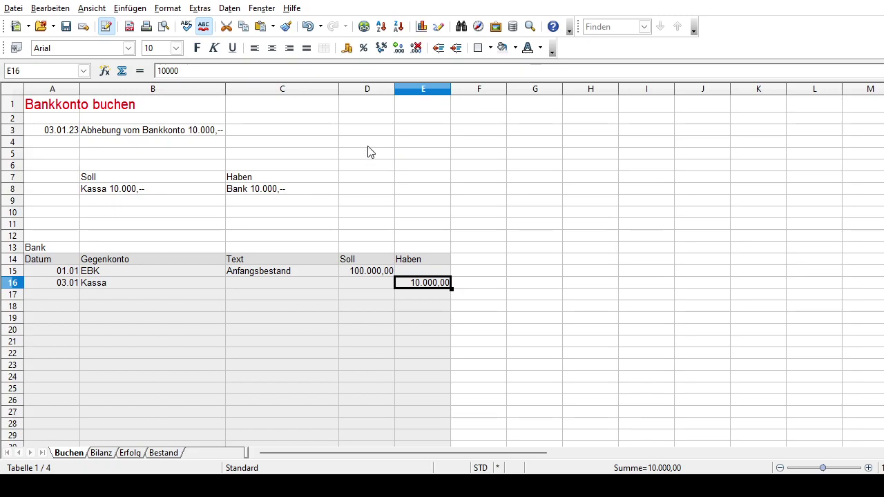
Step: Clear the date and description of the withdrawal in A3:B3
left_click(49, 134)
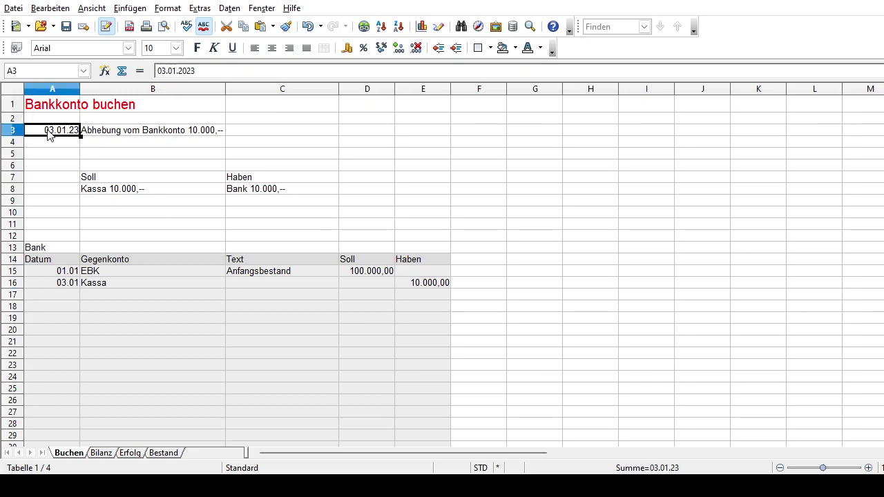
key("shift+Right")
key("Delete")
Step: Clear the withdrawal's booking entries under Soll and Haben in row 8
key("Down")
key("Down")
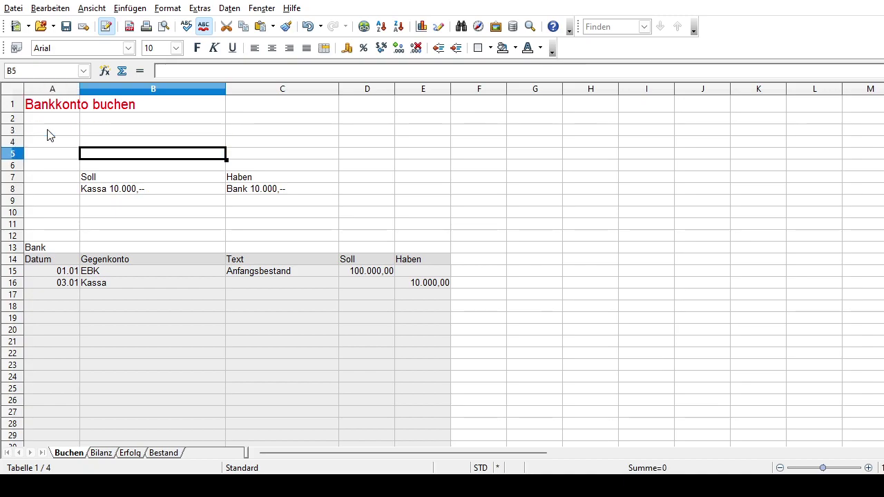
key("Down")
key("Down")
key("Down")
key("shift+Right")
key("shift+Right")
key("Delete")
Step: Enter the new transaction "04.01. Einzahlung auf das Bankkonto 5.000,--" in A3
key("Left")
key("Left")
key("Left")
key("Up")
key("Up")
key("Up")
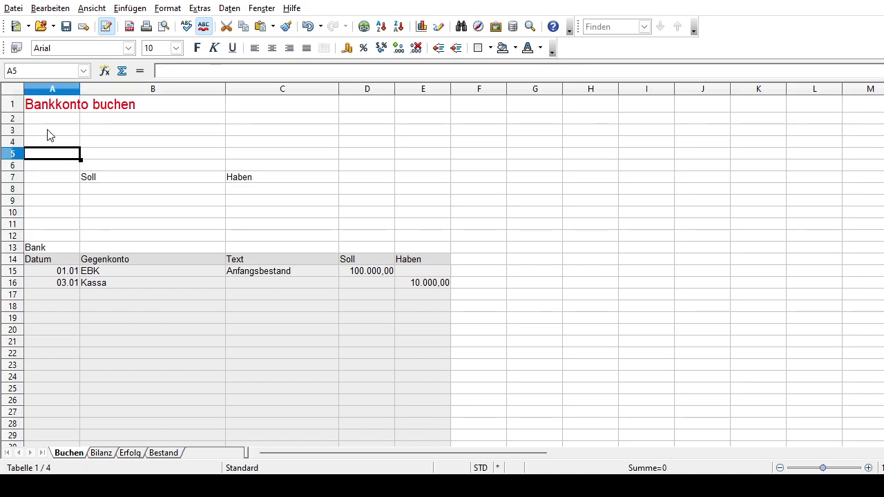
key("Up")
key("Up")
type("04.01.")
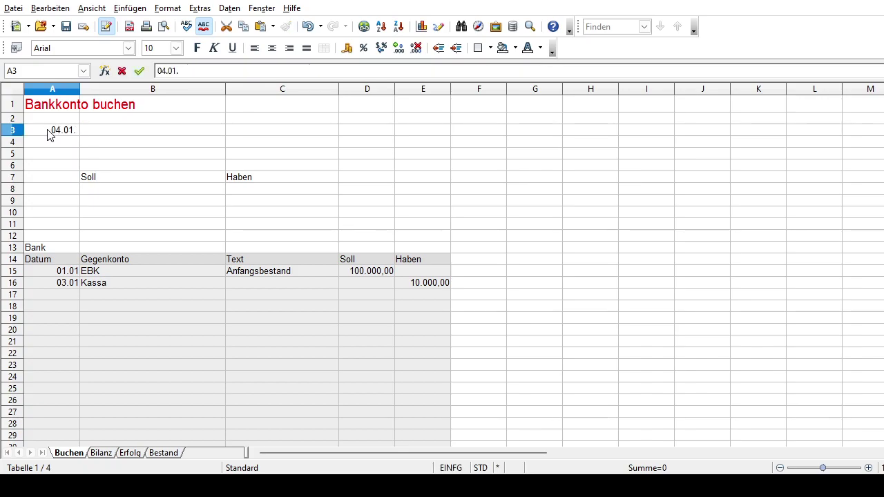
type(" Einzahlung")
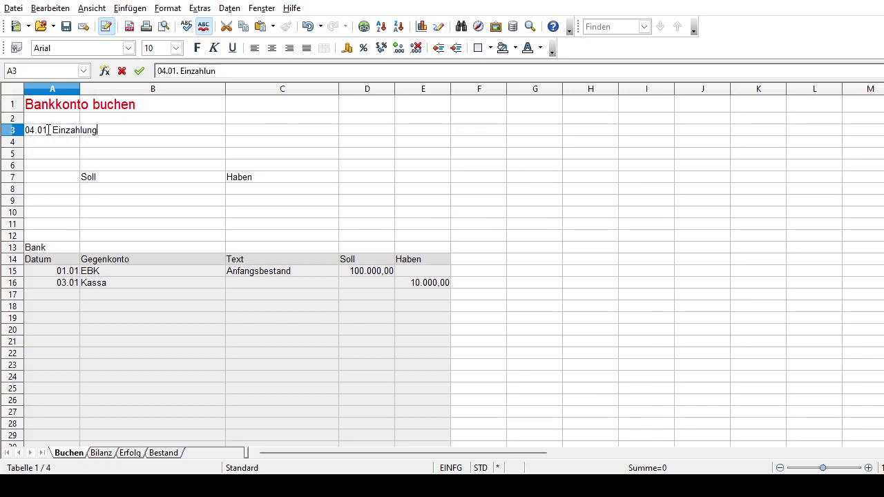
type(" auf das Bankko")
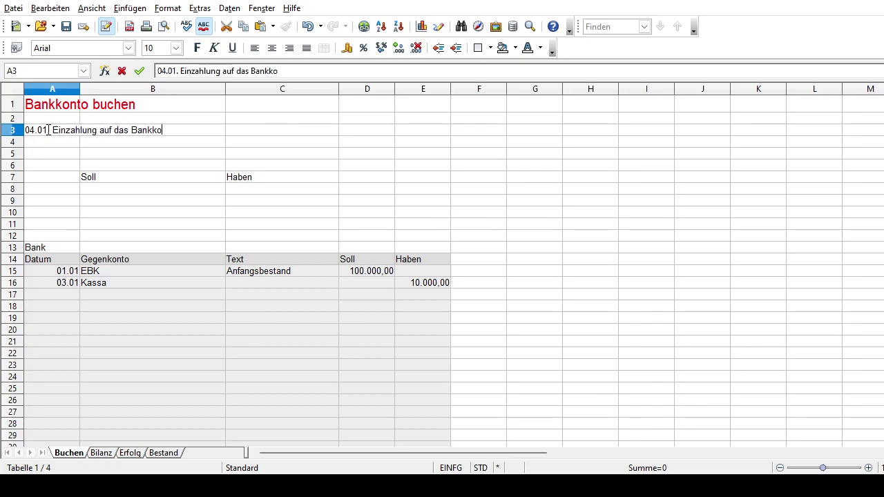
type("nto 5.000,--")
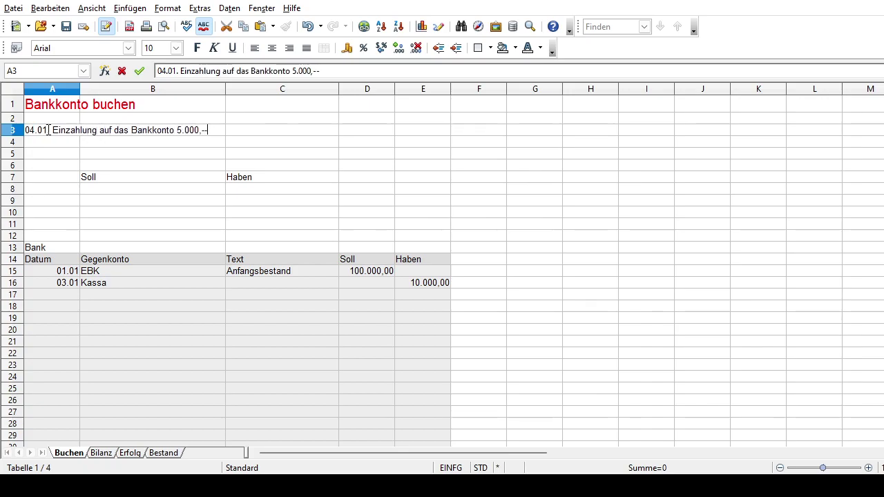
key("Return")
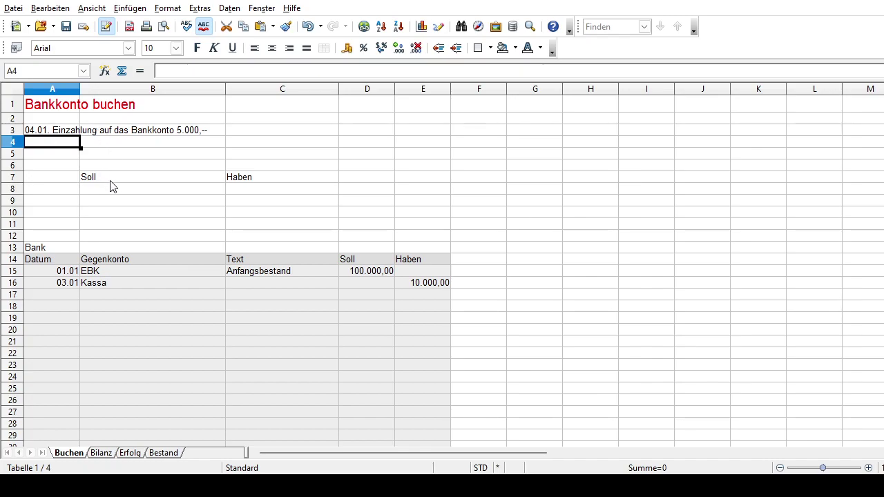
Step: Examine the Bestand sheet for the increase and decrease sides of an active account, and return to the Buchen sheet
left_click(58, 131)
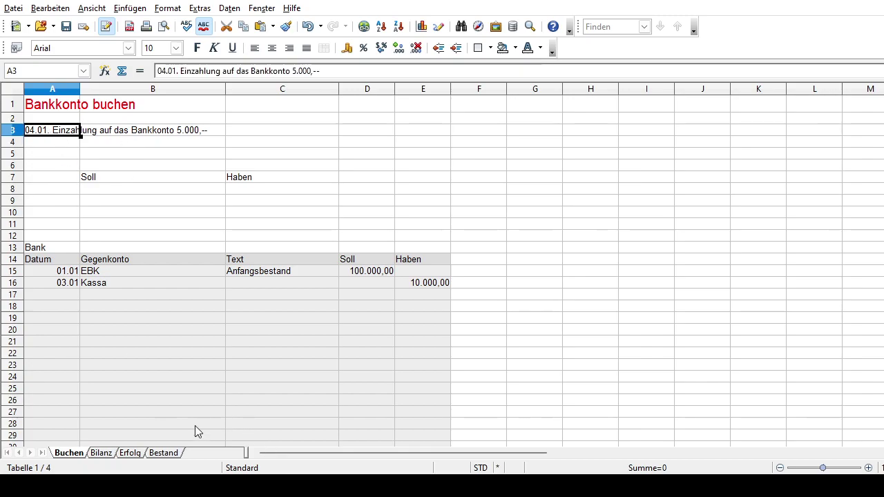
left_click(161, 454)
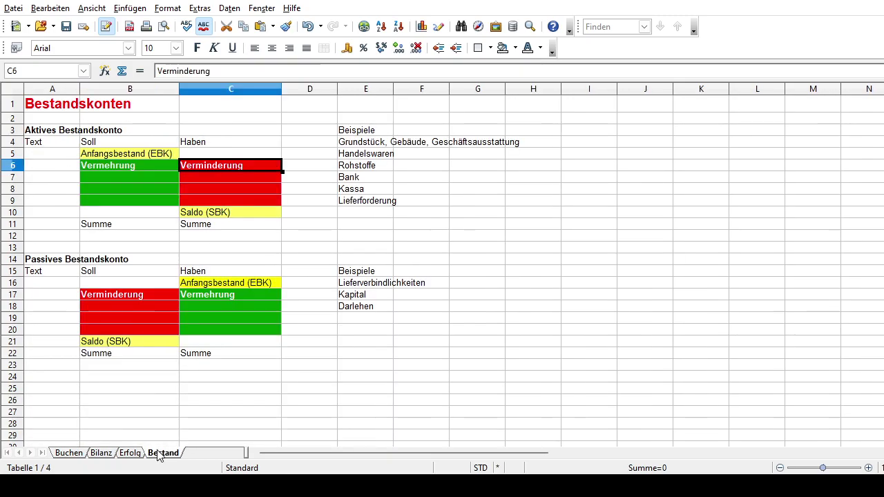
left_click(51, 132)
left_click(221, 168)
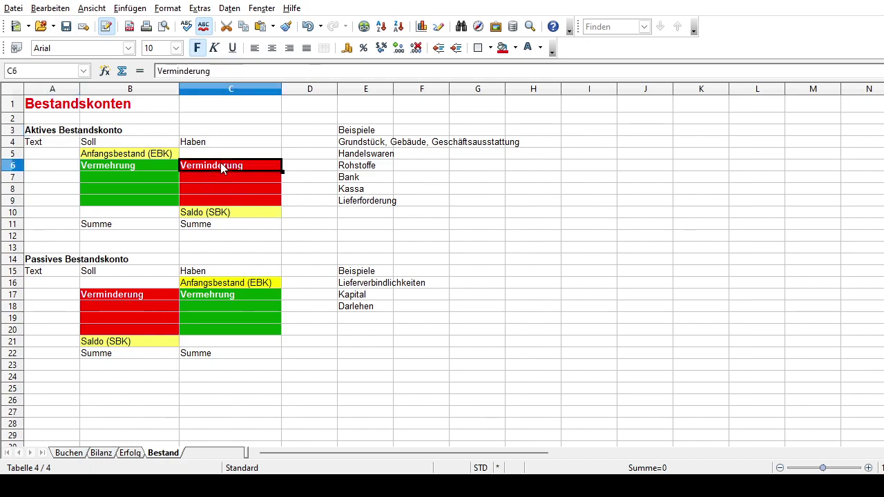
left_click(122, 167)
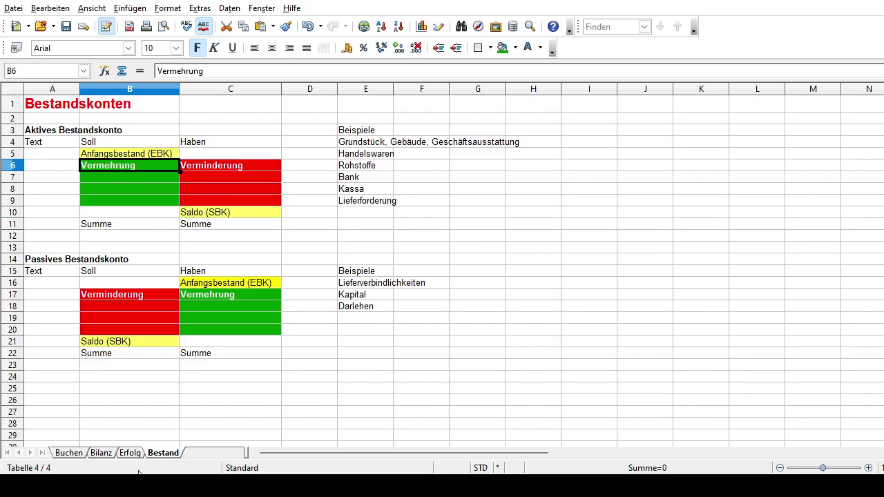
left_click(69, 453)
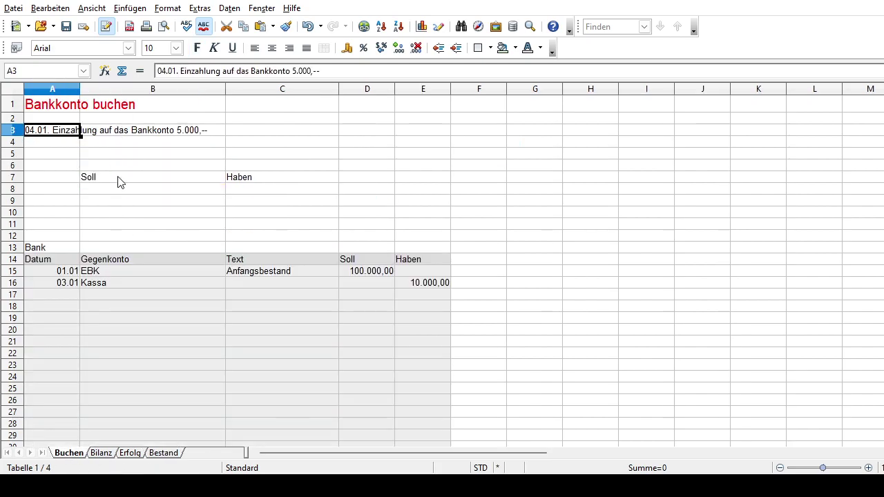
Step: Enter the debit side of the deposit booking, "Bank 5.000,--", under Soll in B8
left_click(107, 194)
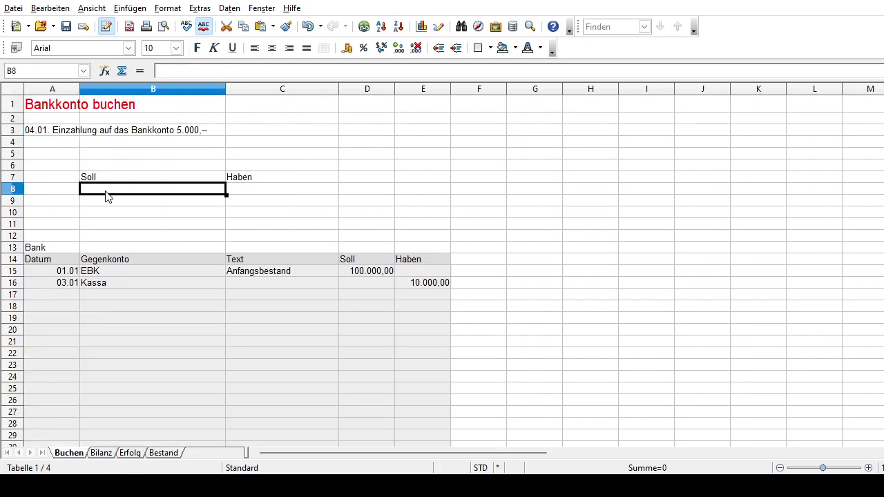
type("Bankk")
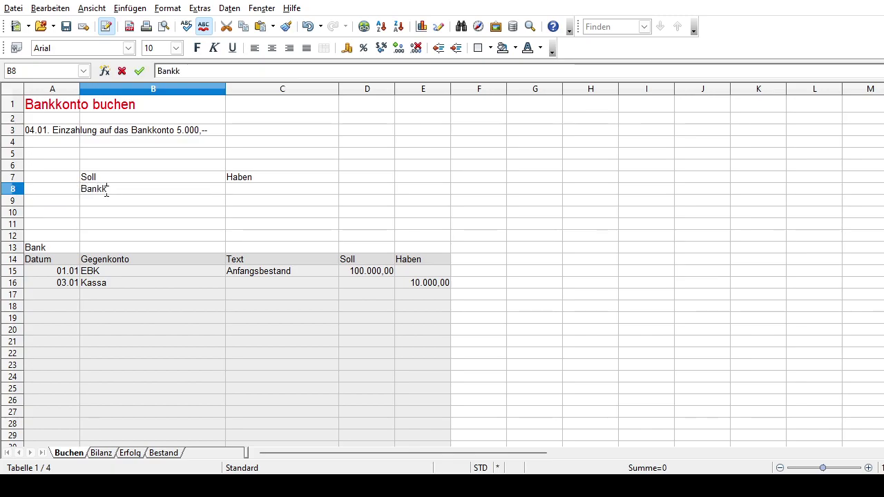
key("BackSpace")
type("10.0")
type("00")
key("BackSpace")
key("BackSpace")
key("BackSpace")
key("BackSpace")
key("BackSpace")
key("BackSpace")
type("5.000,--")
Step: Enter the credit side of the deposit booking, "Kassa 5.000,--", under Haben in C8
key("Tab")
type("Kassa 5.000,--")
key("Return")
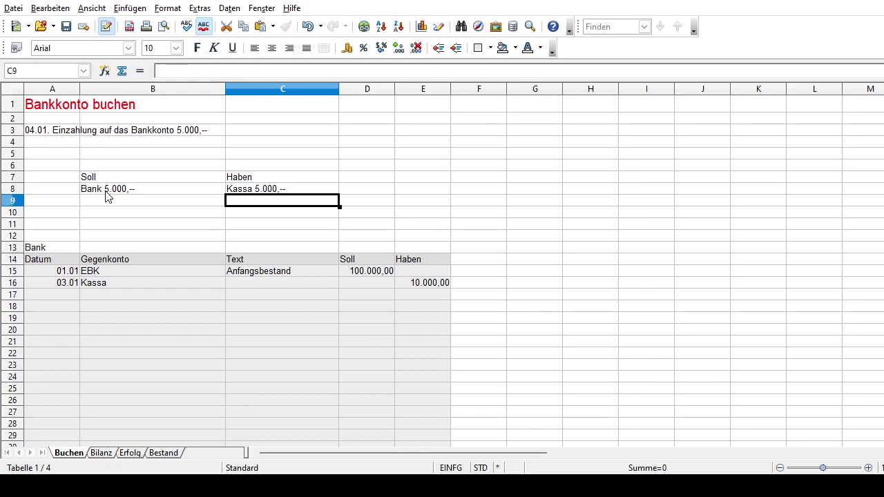
Step: Start the deposit's row in the Bank table with the date 04.01 in A17 and Gegenkonto "Kassa" in B17
left_click(63, 295)
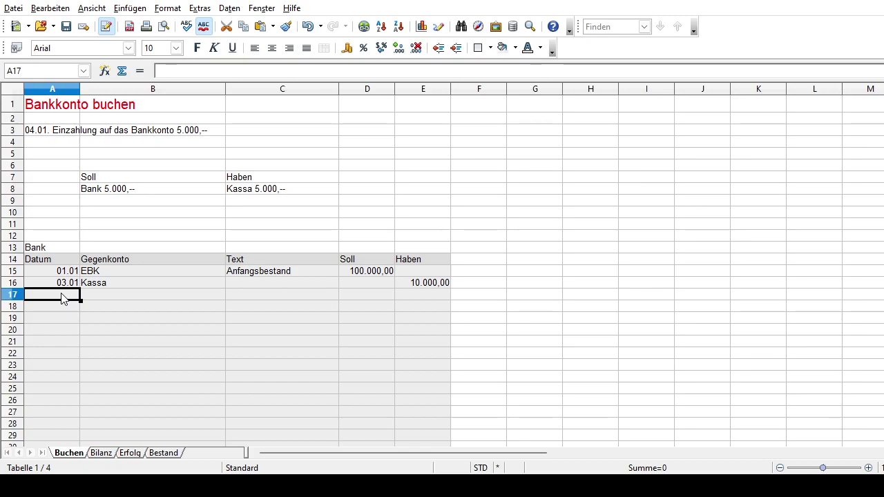
type("04.01. Einzahlung auf das Bankkonto 5.000,--")
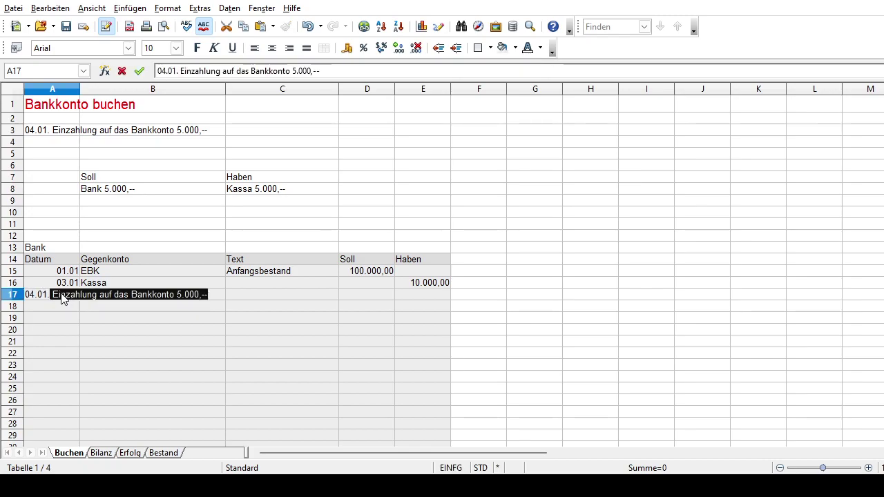
key("Tab")
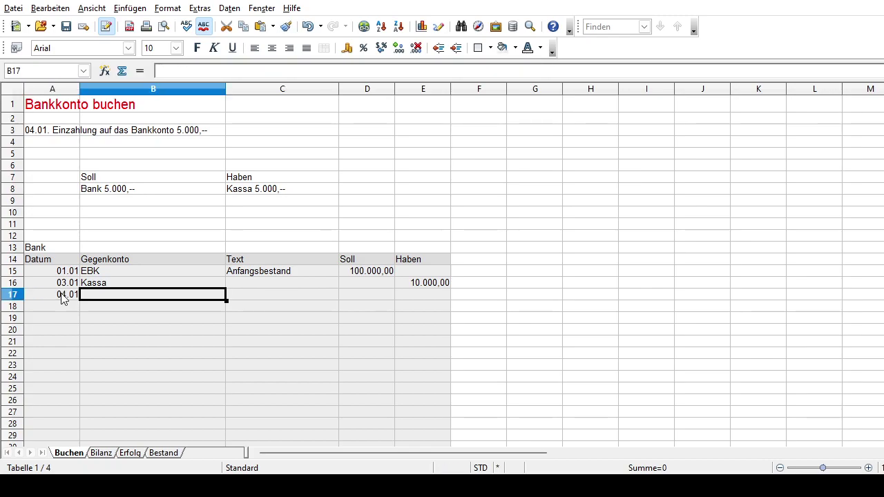
type("Kassa")
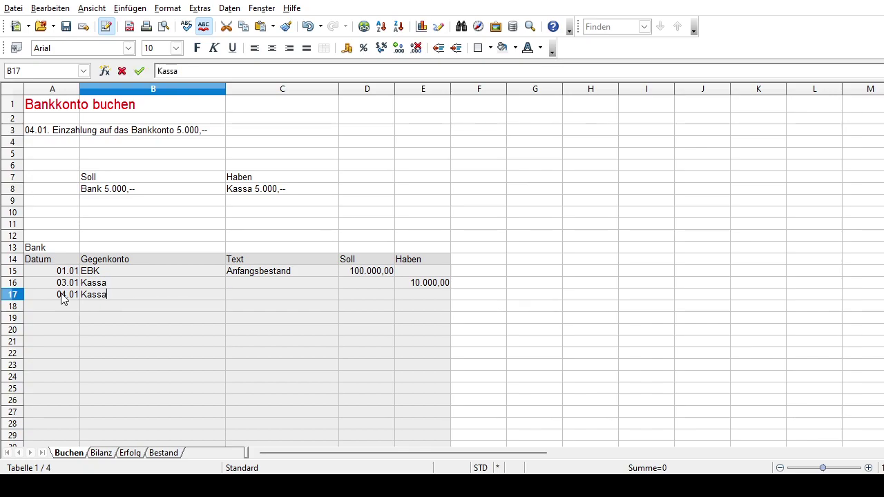
key("Tab")
Step: Enter 5.000 in the Soll column of the 04.01 row, cell D17
key("Tab")
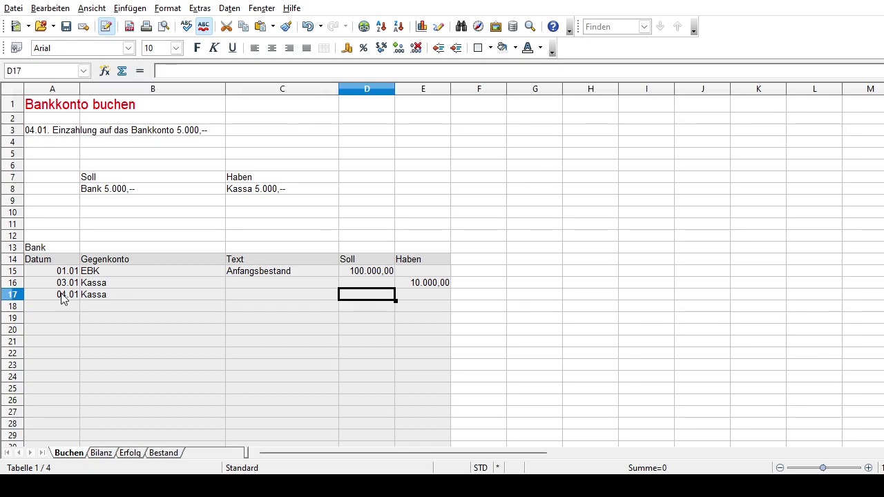
type("5.000")
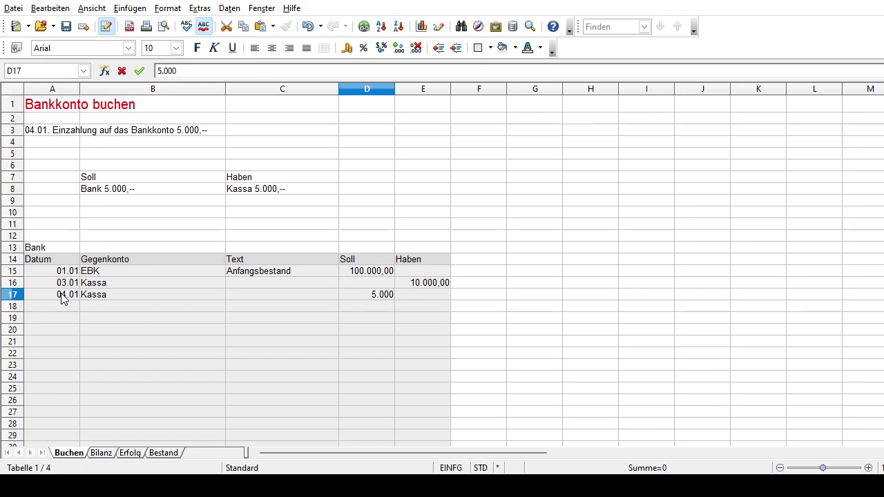
key("Return")
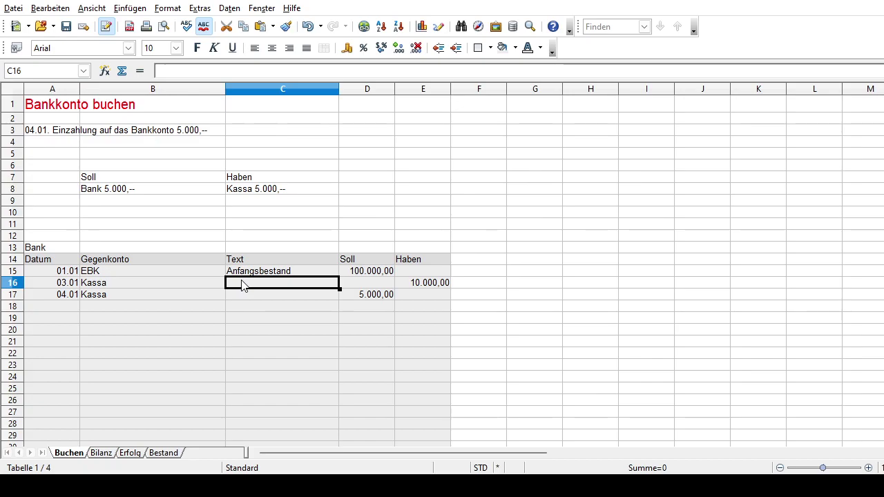
Step: Fill the Text column of the Bank table with "Bankauszahlung" for 03.01 in C16 and "Bankeinzahlung" for 04.01 in C17
type("Ba")
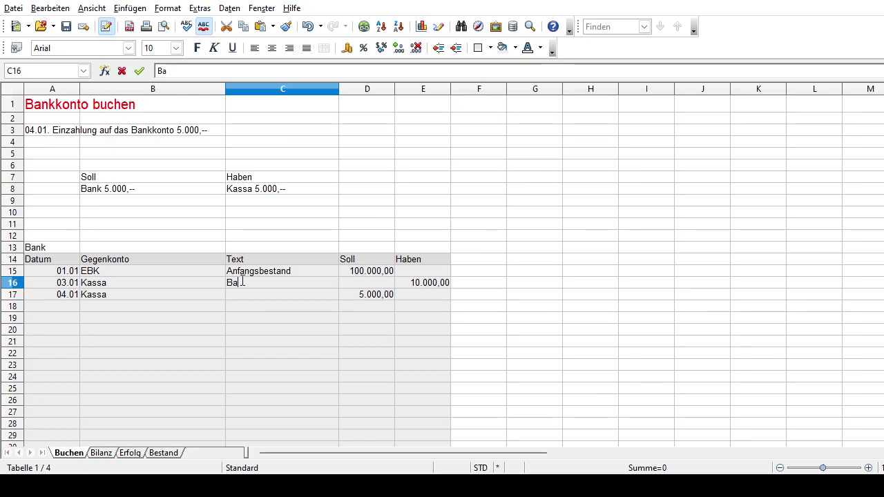
type("nkauszahlung")
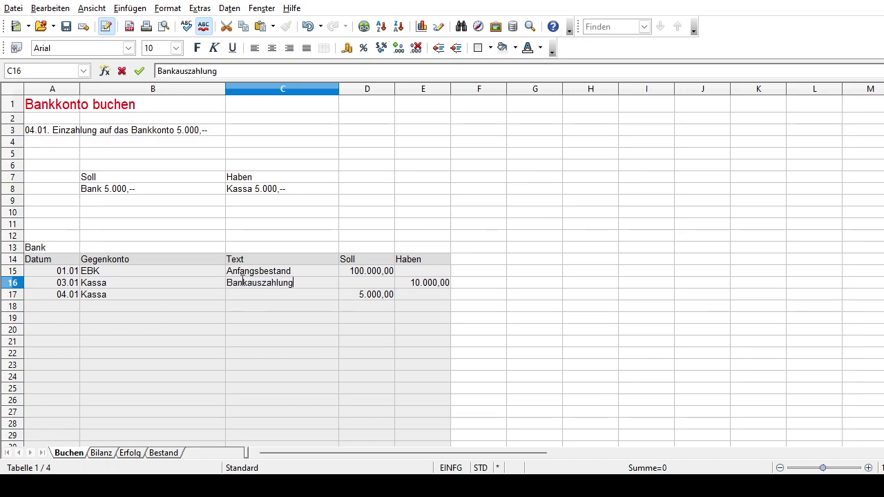
key("Return")
type("Bankeinzahlung")
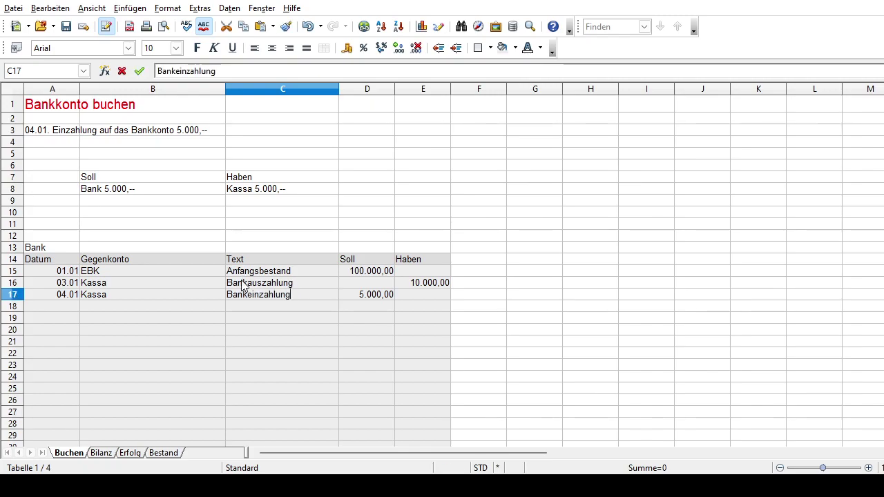
key("Return")
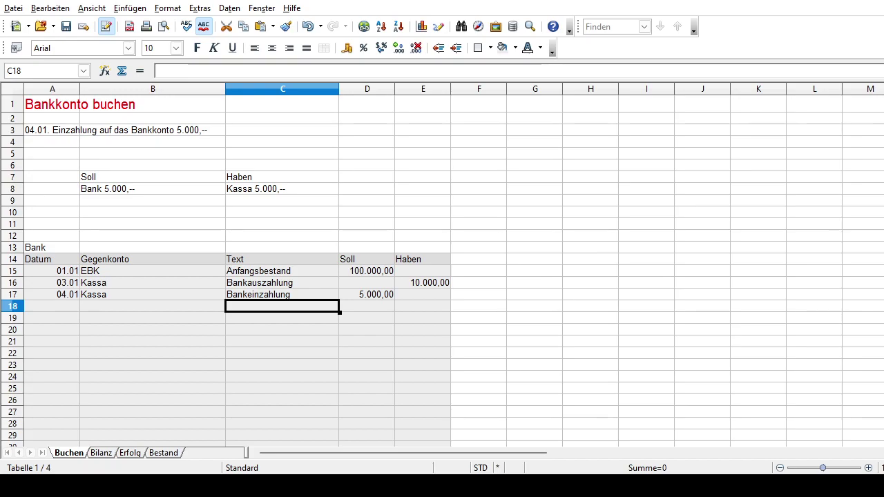
Step: Replace the debit entry under Soll in B8 with "Barverkehr mit Banken 5.000,--"
left_click(101, 196)
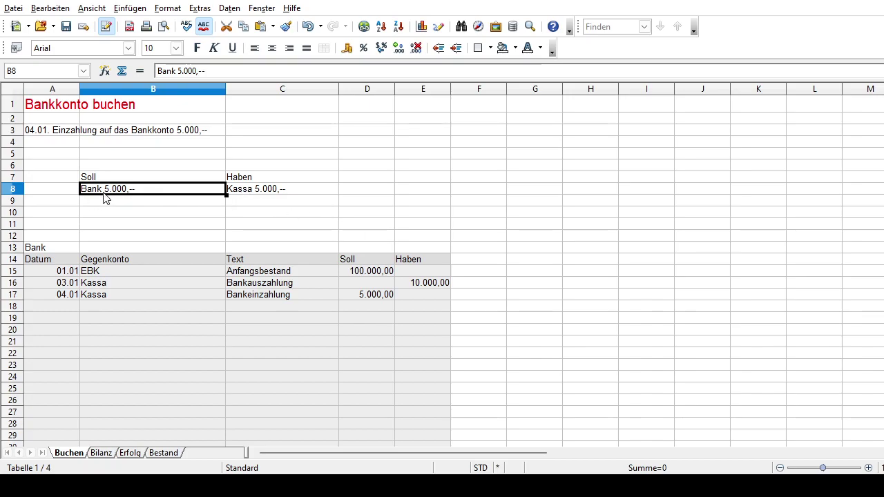
type("Bank")
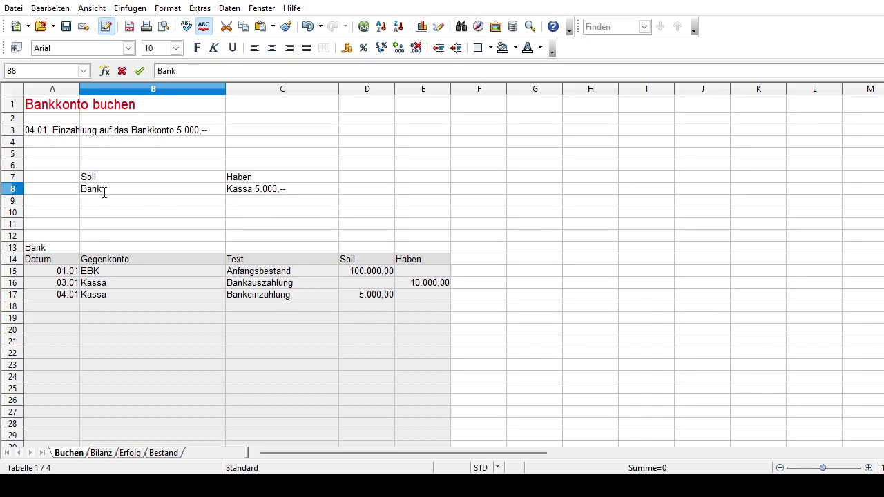
type(" 5.000")
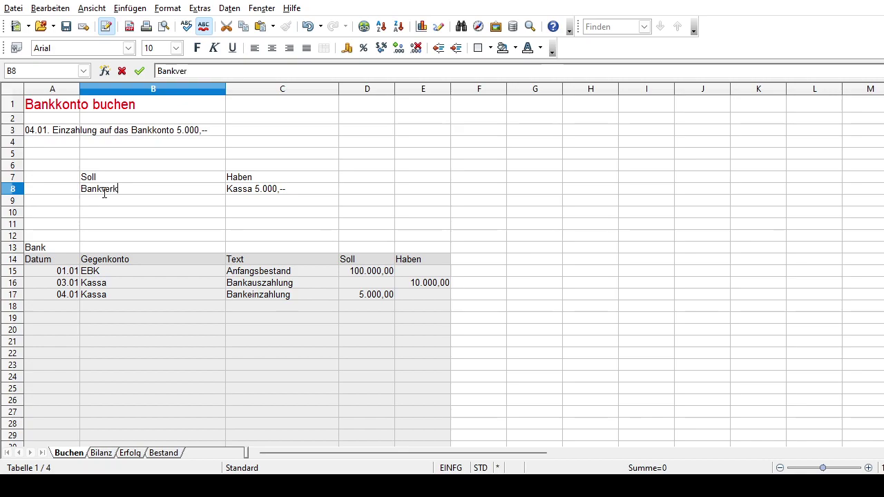
key("BackSpace")
key("BackSpace")
key("BackSpace")
key("BackSpace")
key("BackSpace")
key("BackSpace")
key("BackSpace")
key("BackSpace")
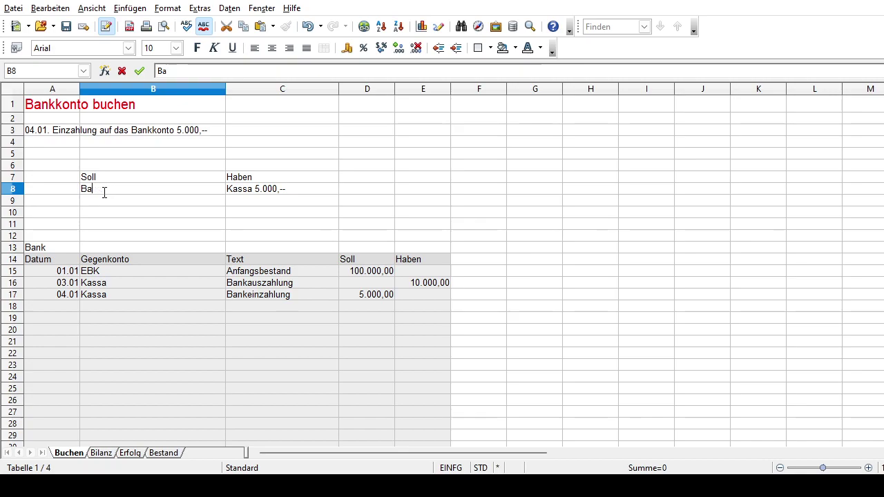
type("rverkehr m")
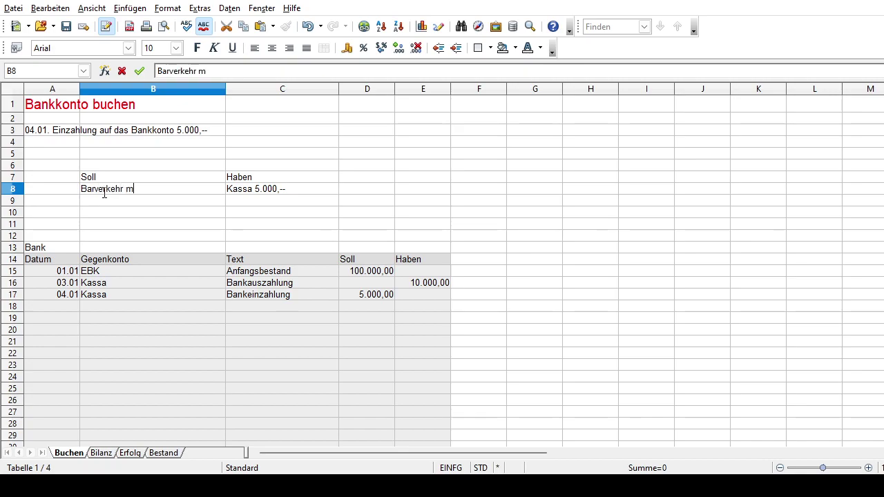
type("it Banken 5.000")
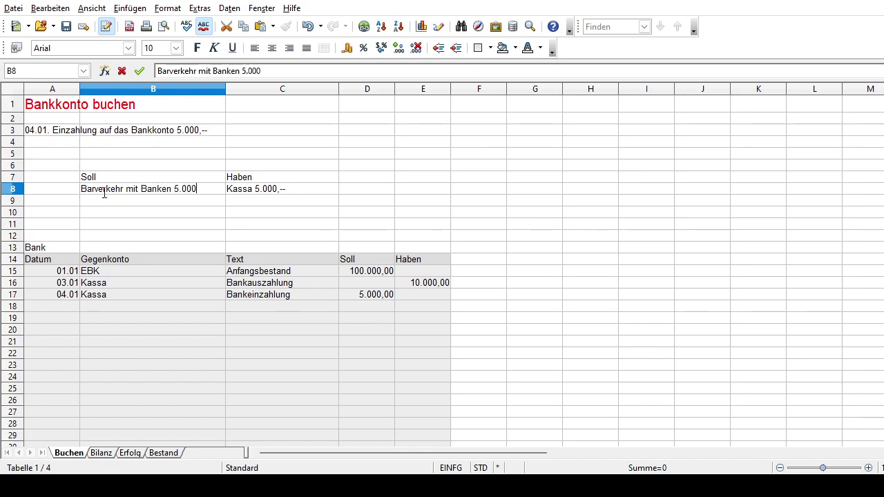
type(",--")
key("Return")
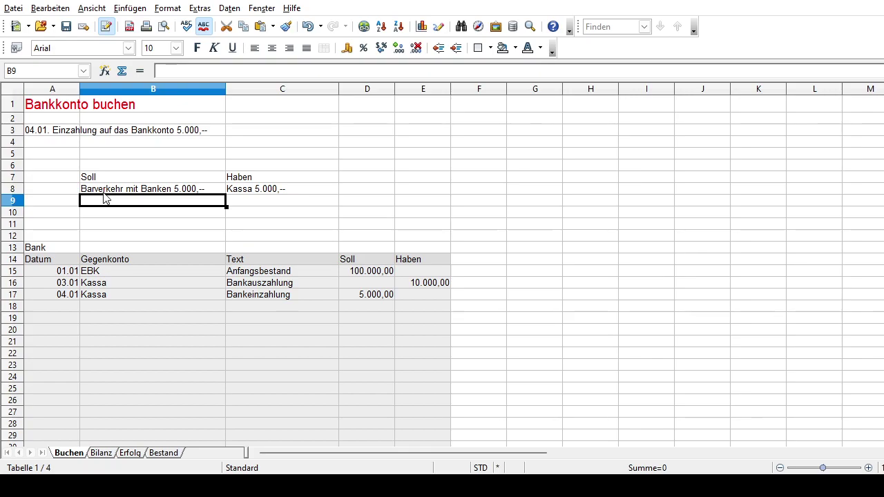
Step: Enter "Bank 5.000,--" under Soll in B9 as the debit side of a second booking
type("Bank 5.000")
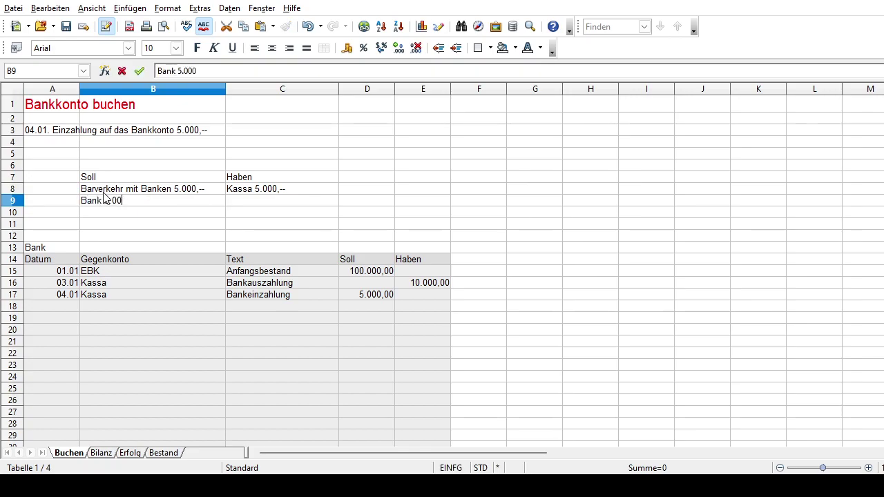
key("BackSpace")
type(",--")
left_click(100, 213)
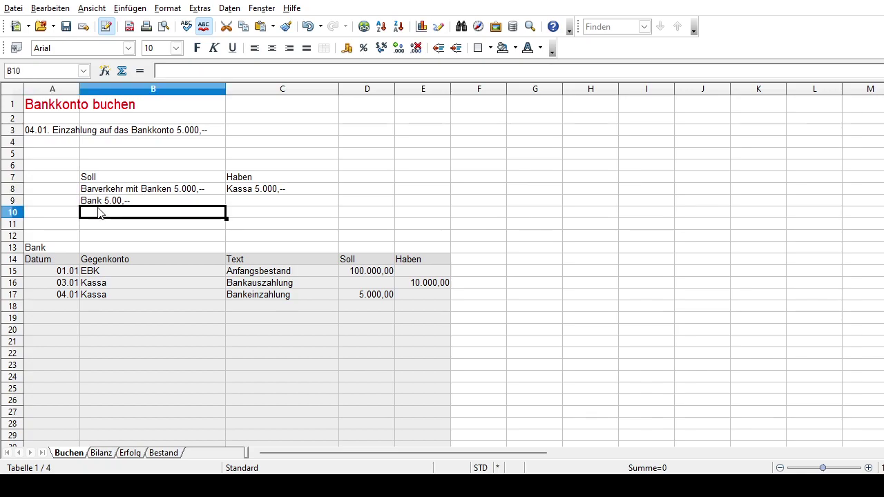
left_click(96, 202)
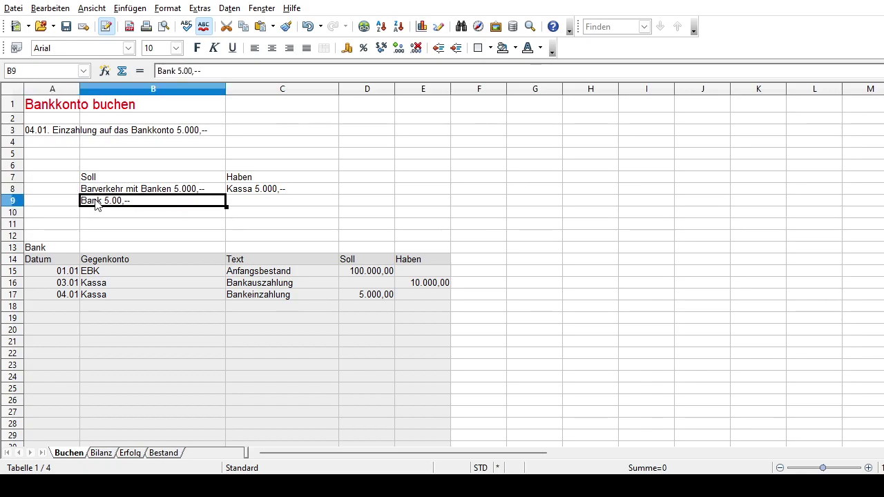
double_click(96, 202)
key("shift+End")
key("Delete")
type("5.000,--")
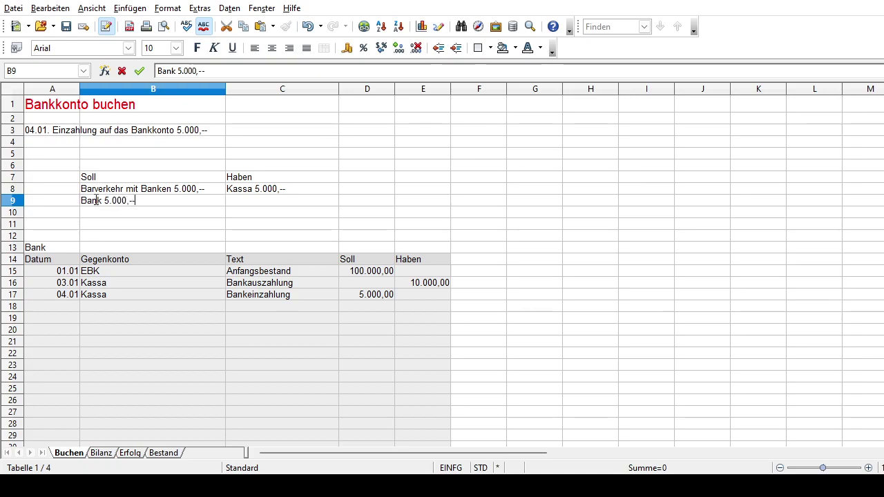
Step: Enter the second booking's credit side, "Barverkehr mit Banken 5.000,--", under Haben in C9
key("Tab")
type("Barverkeh")
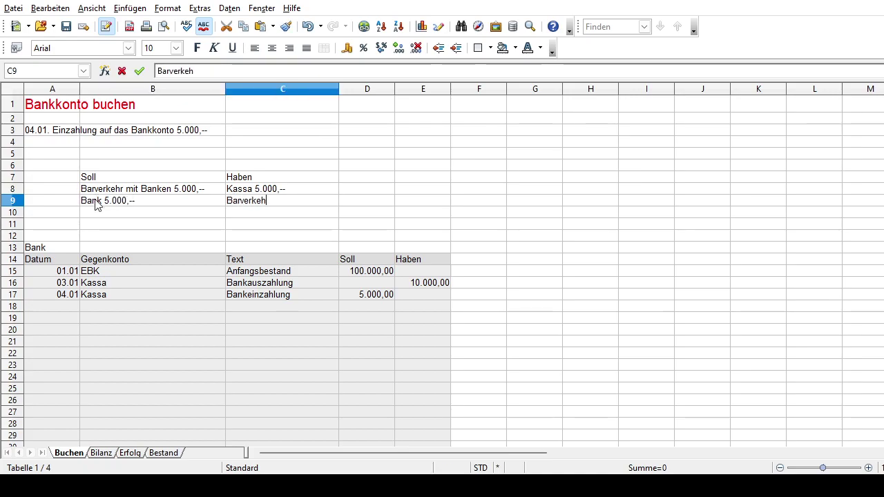
type("r mit Banken ")
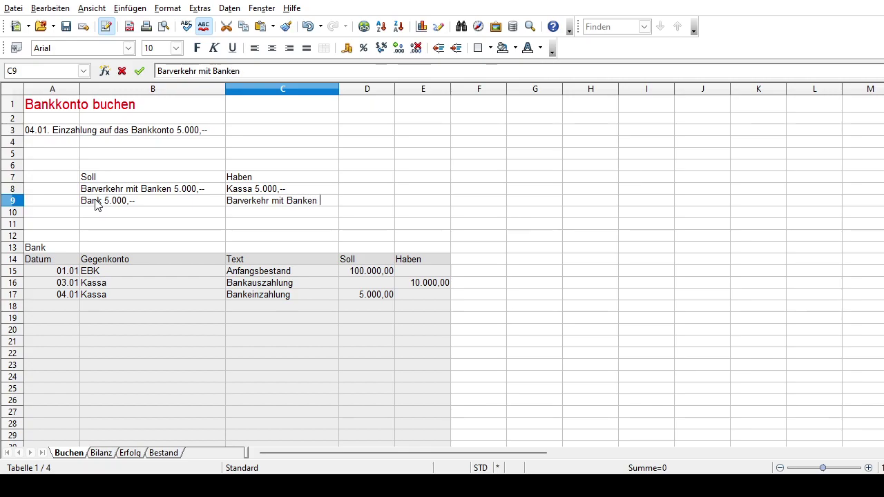
type("5.000,--")
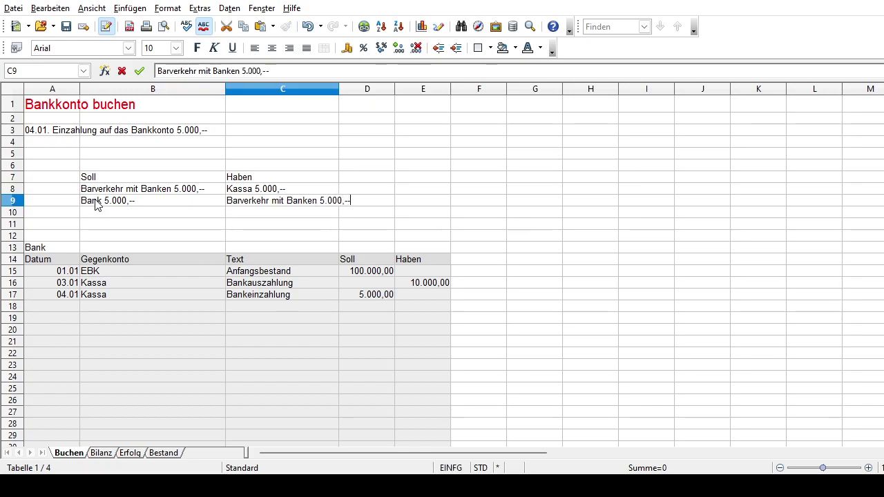
key("Return")
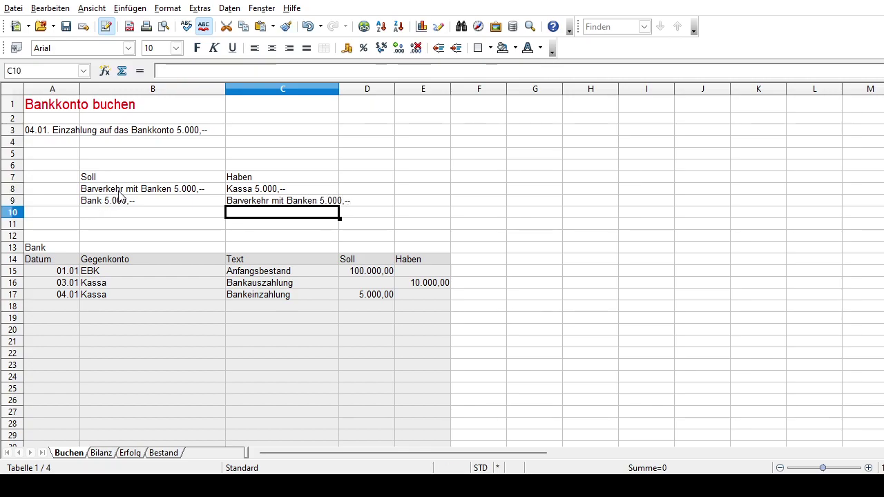
Step: Compare the Barverkehr mit Banken entries in B8 and C9, then check the Bank debit in B9 against the Gegenkonto in B17
left_click(120, 192)
left_click(279, 209)
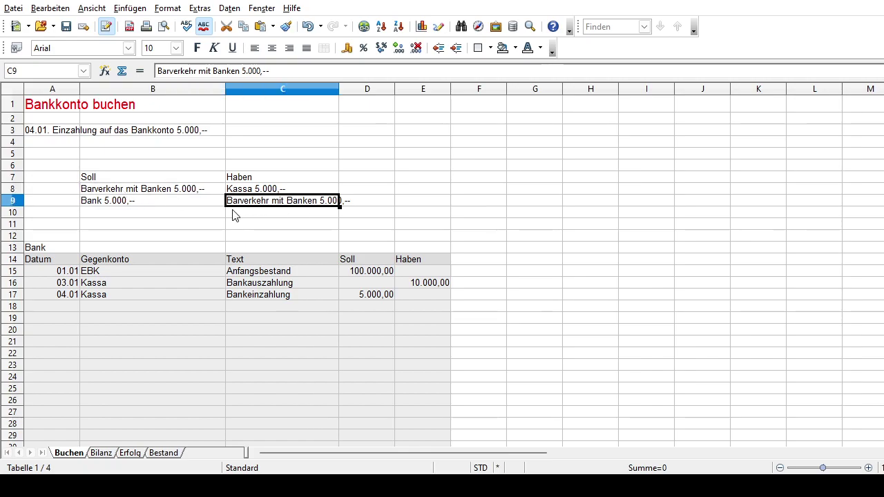
left_click(155, 192)
left_click(296, 202)
left_click(102, 201)
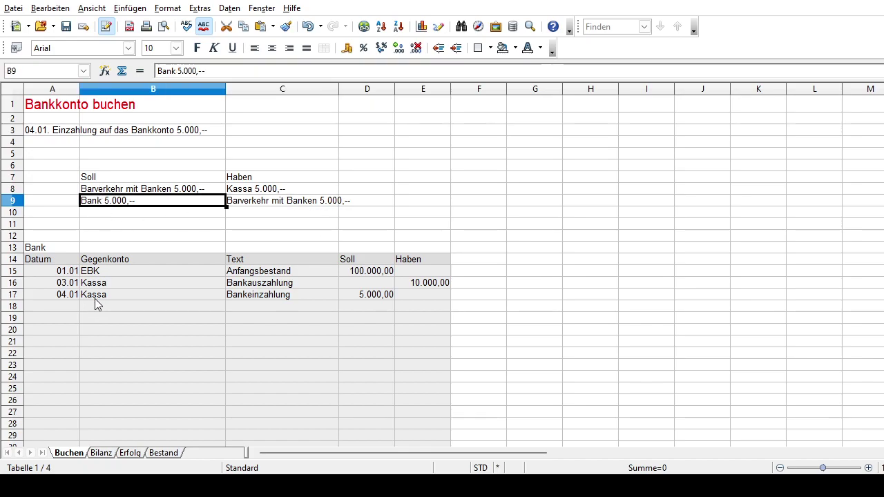
left_click(95, 300)
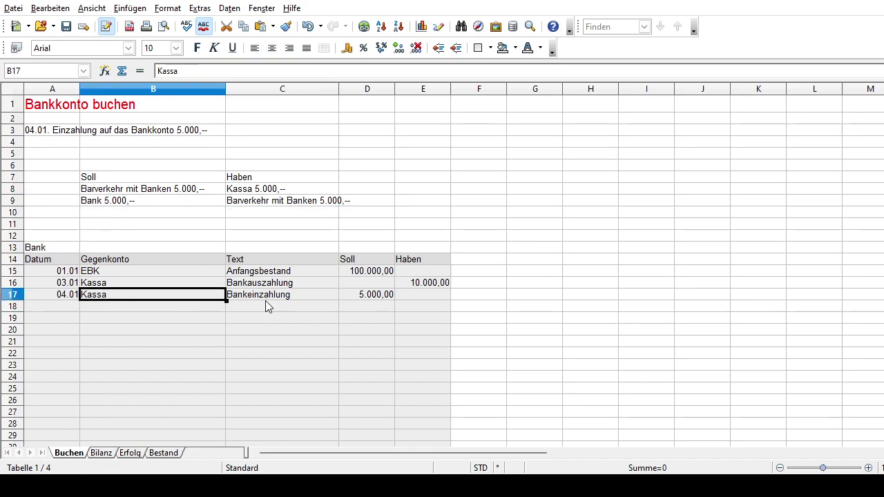
Step: Date the two bookings with 04.01. in A8 and 05.01. in A9
left_click(45, 196)
key("F2")
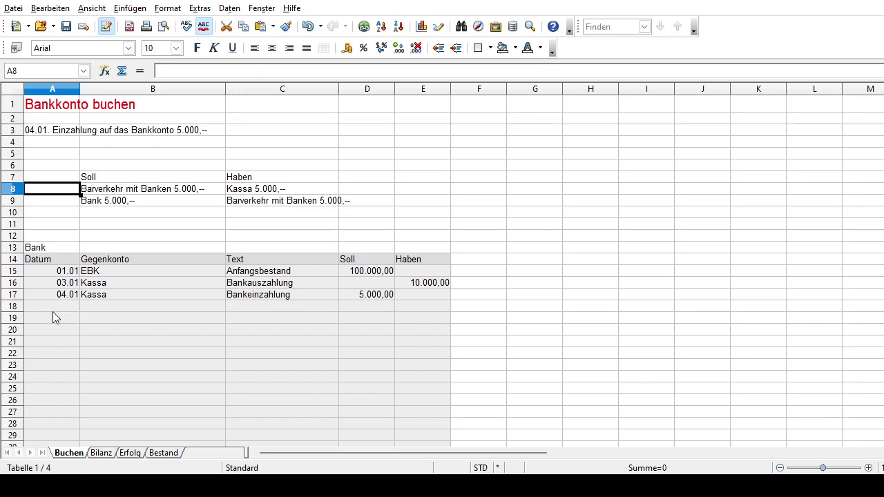
type("04.01. Einzahlung auf das Bankkonto 5.000,--")
key("shift+Home")
key("shift+ctrl+Right")
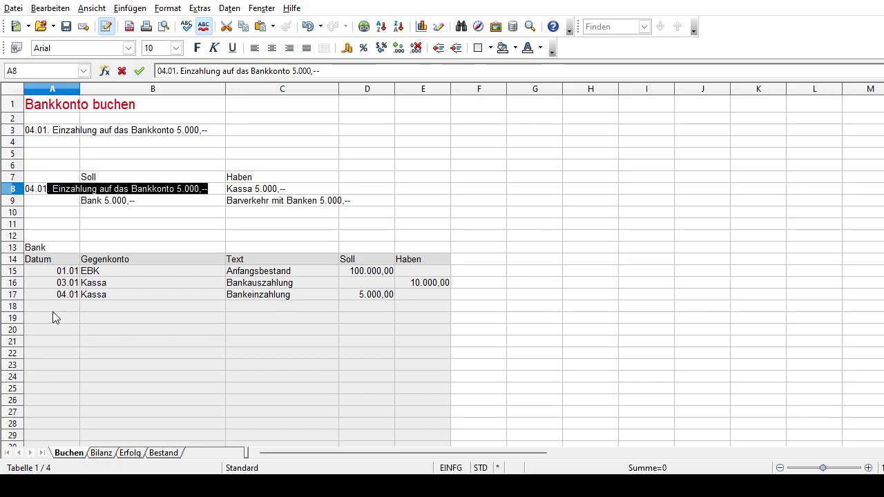
key("Delete")
key("Return")
type("05.01.")
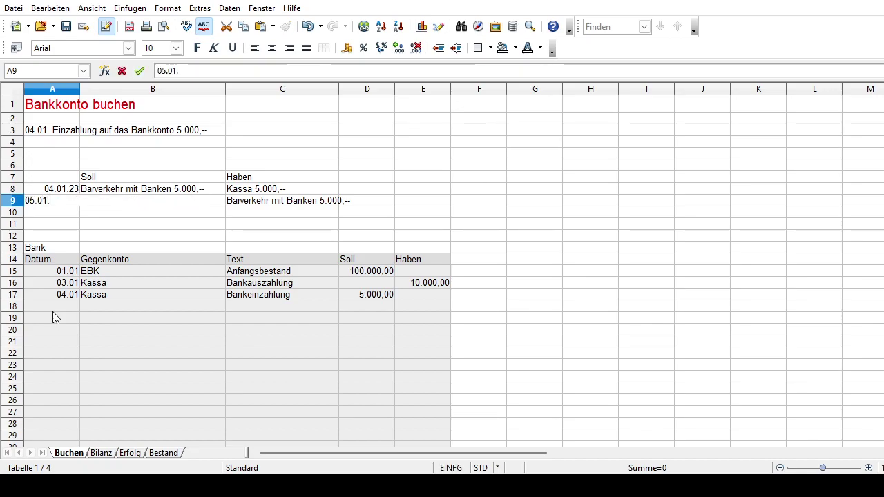
key("Return")
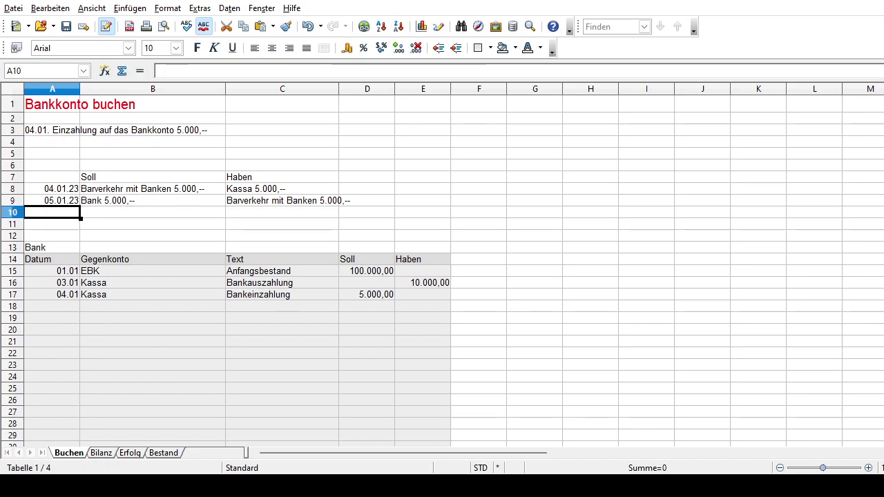
Step: Clear both dated booking lines in the range A8:C9
left_click(71, 196)
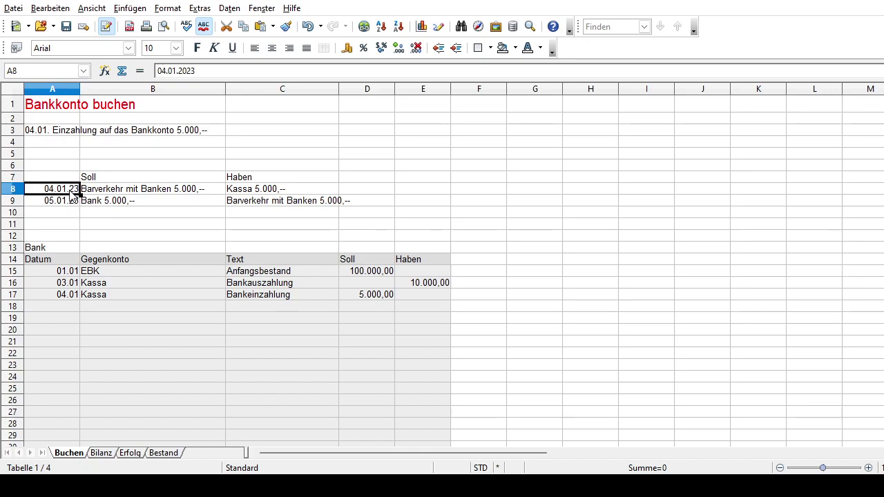
left_click(339, 203, "shift")
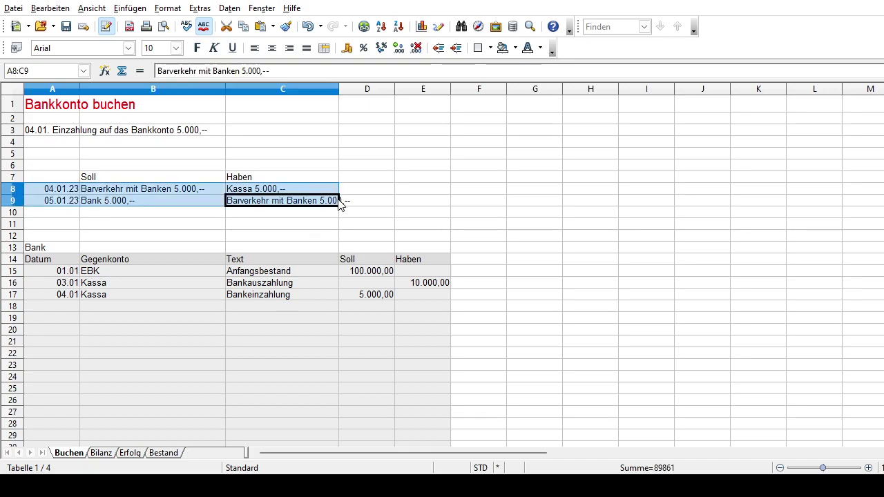
key("Delete")
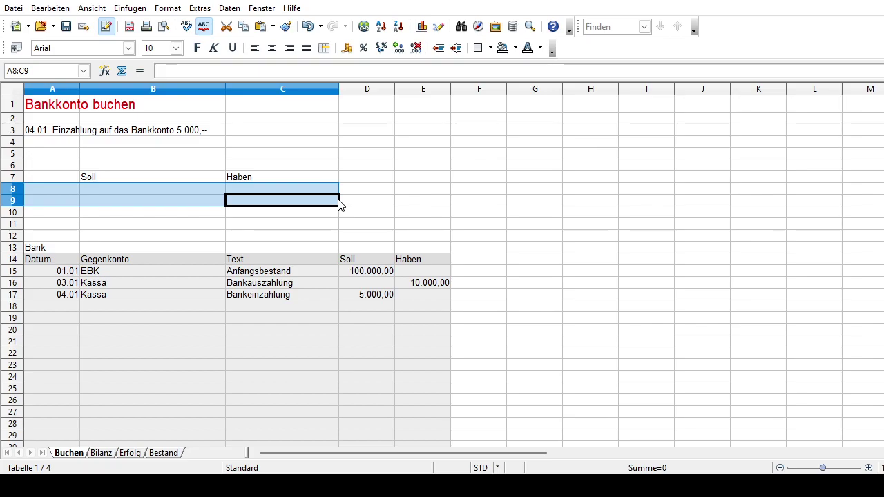
Step: Enter the deposit booking rule "Bankeinzahlung Bank/Kassa" in B8
left_click(96, 283)
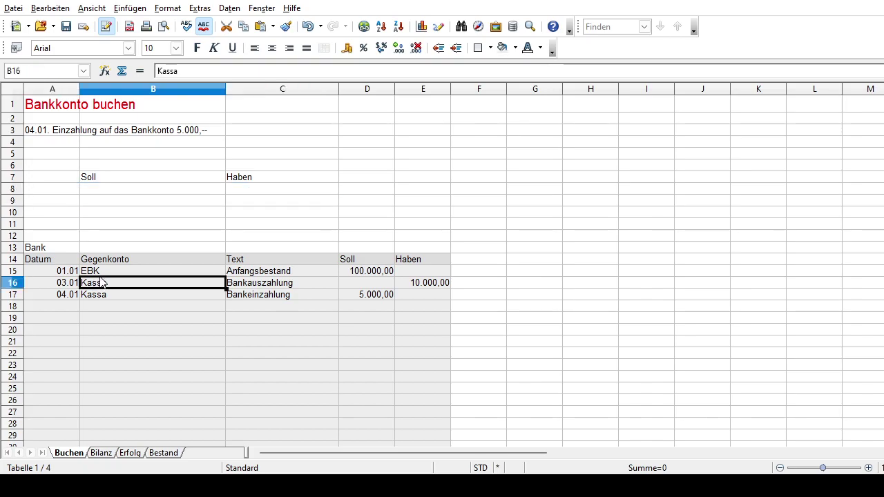
left_click(86, 193)
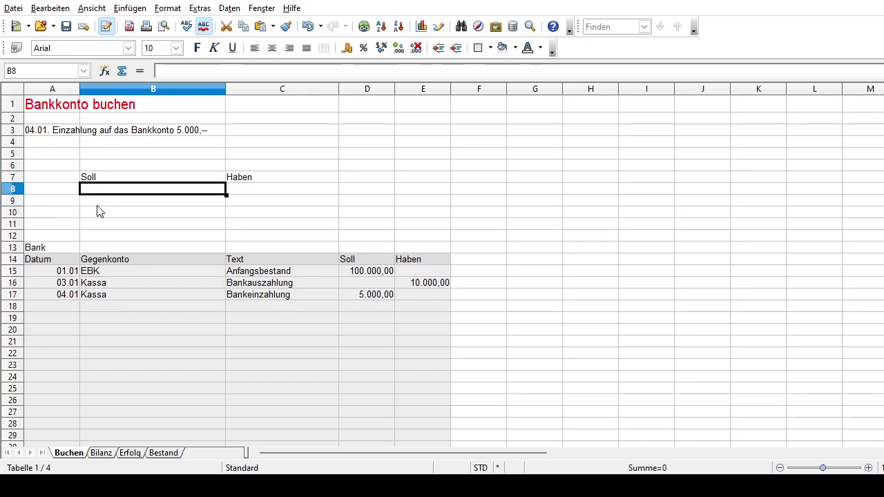
type("Banke")
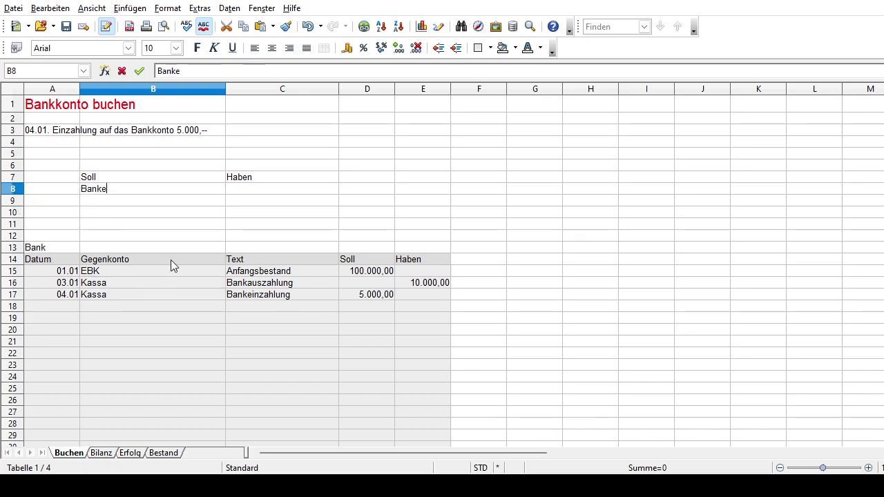
type("inzeahlung ")
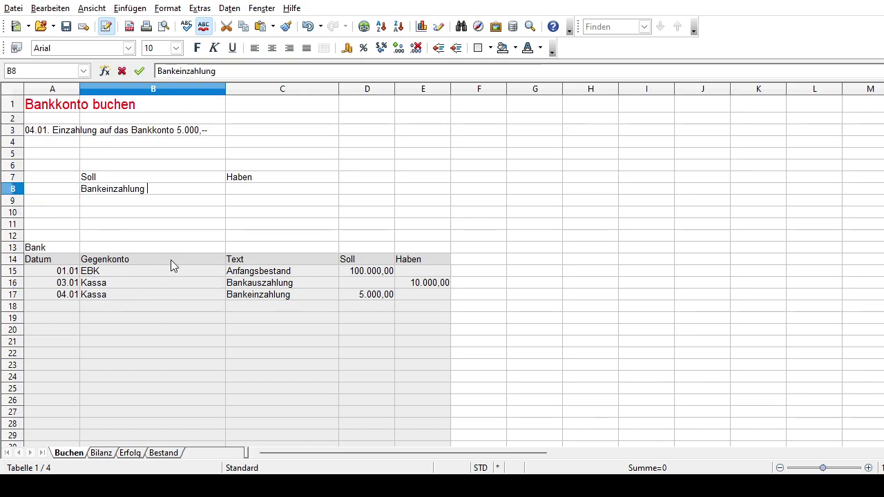
type("Bank")
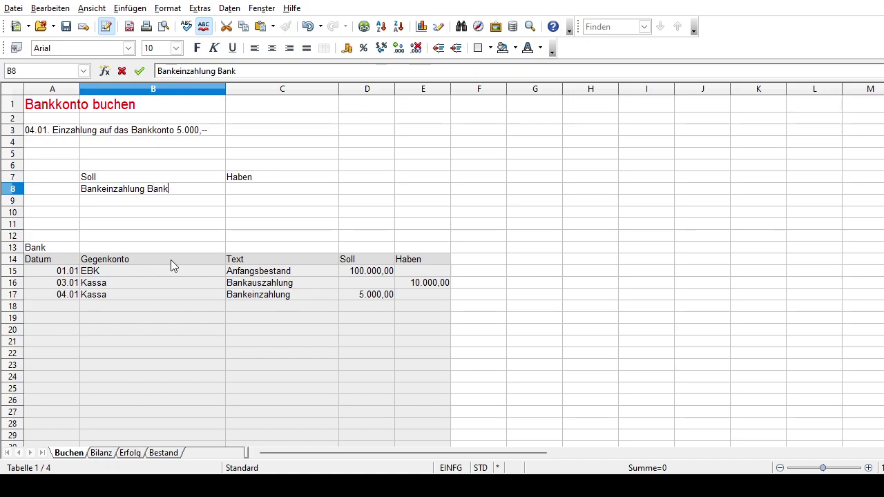
type("/Kassa")
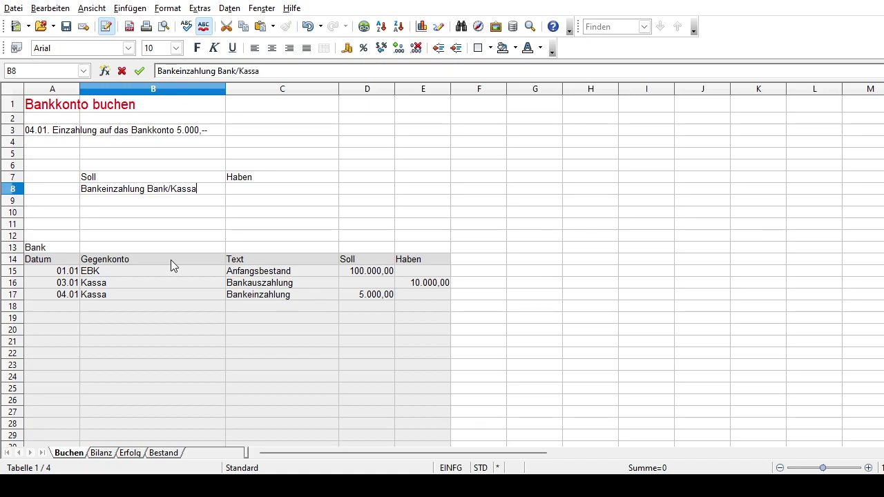
key("Return")
Step: Enter the withdrawal booking rule "Bankauszahlung Kassa/Bank" in B9
type("Bankaus")
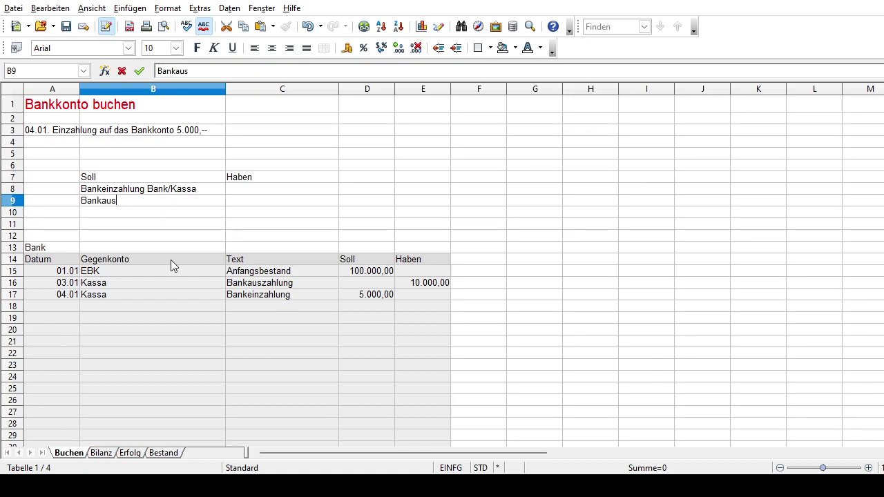
type("zahlung Kass")
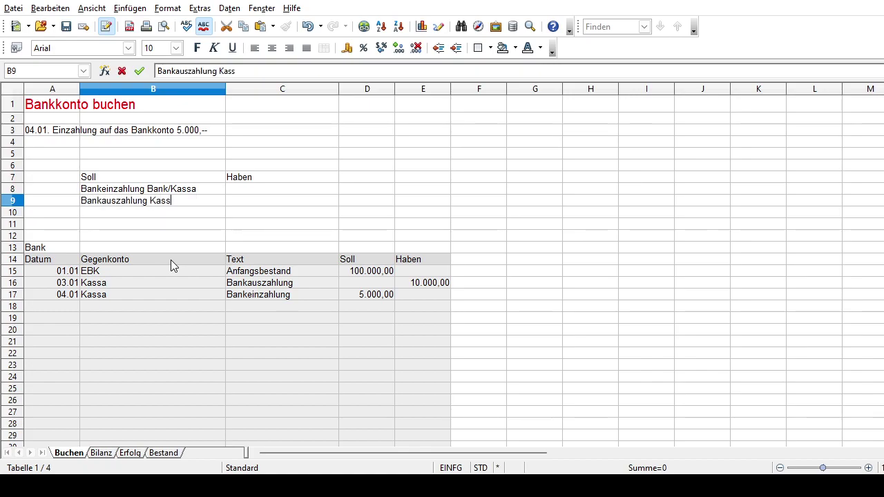
type("a/Bank")
key("Return")
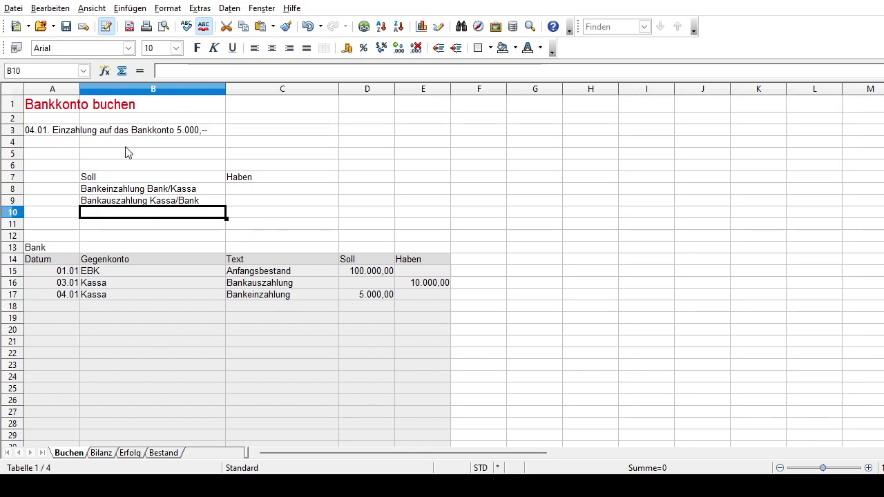
left_click(117, 193)
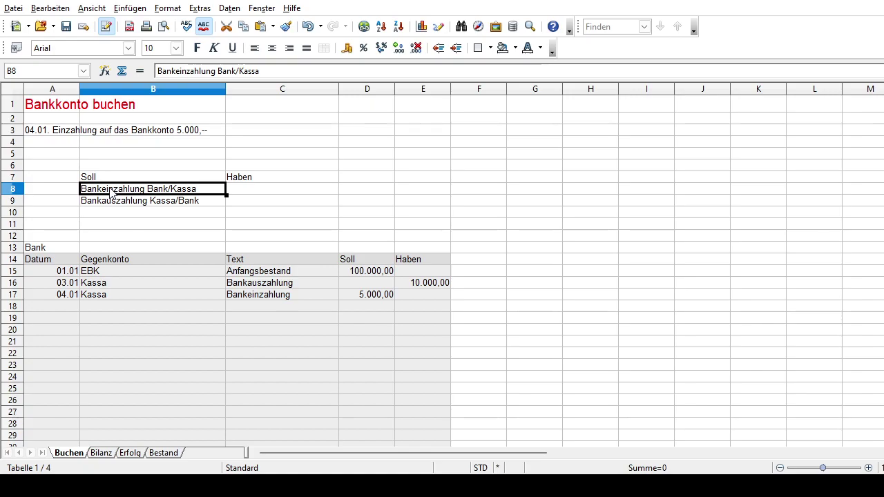
Step: Clear both booking rules in B8:B9 and replace the transaction in A3 with "07.01. Kunde XY zahlt AR 5 15.000,--"
key("shift+Down")
key("Delete")
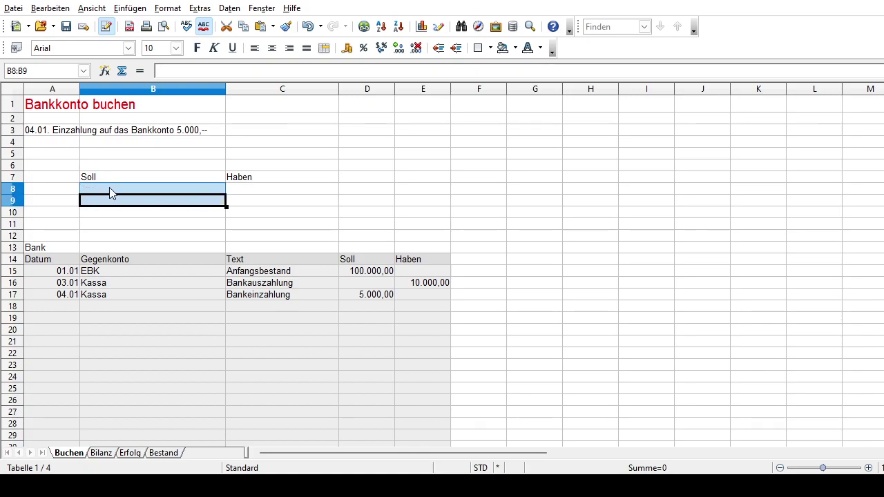
left_click(42, 132)
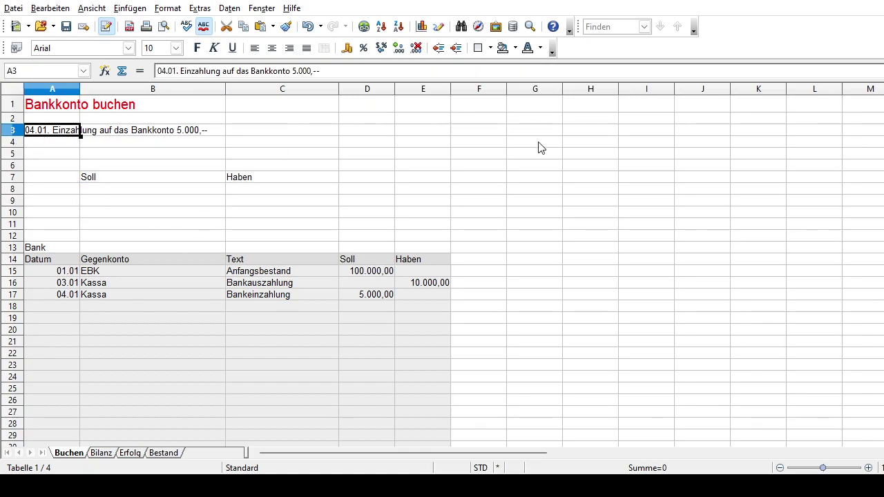
type("07.01")
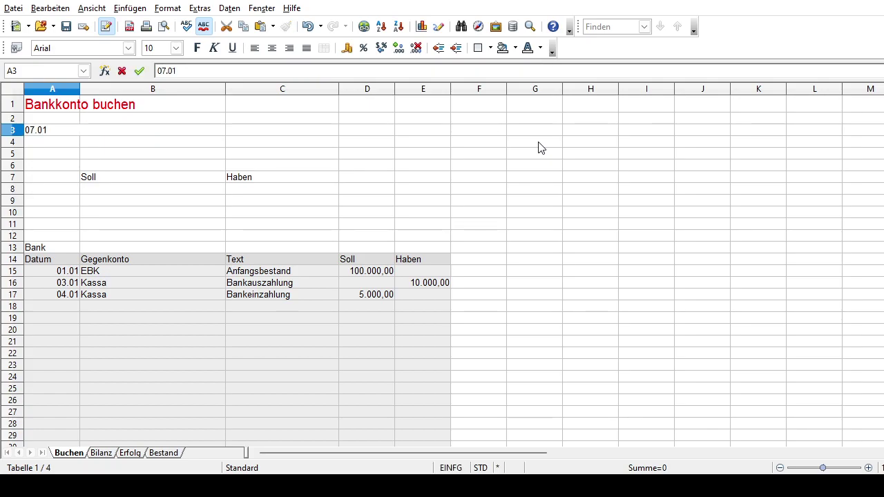
type(". Kunde ")
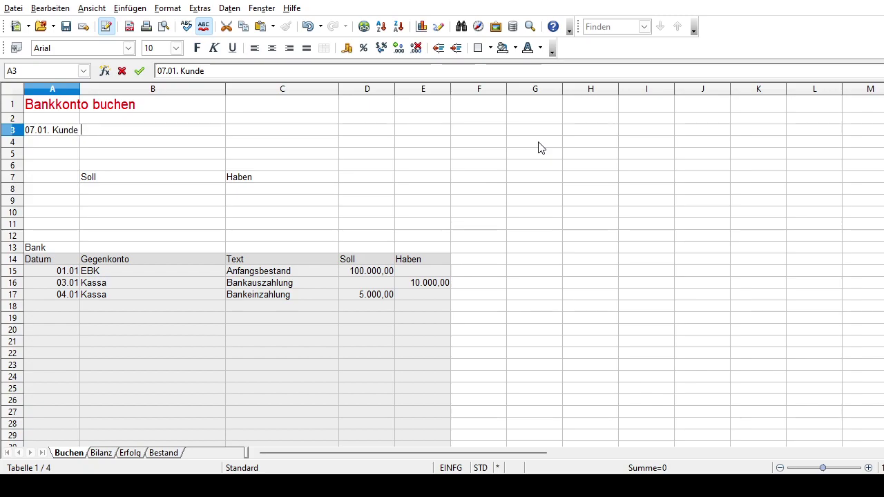
type("XY zahlt AR")
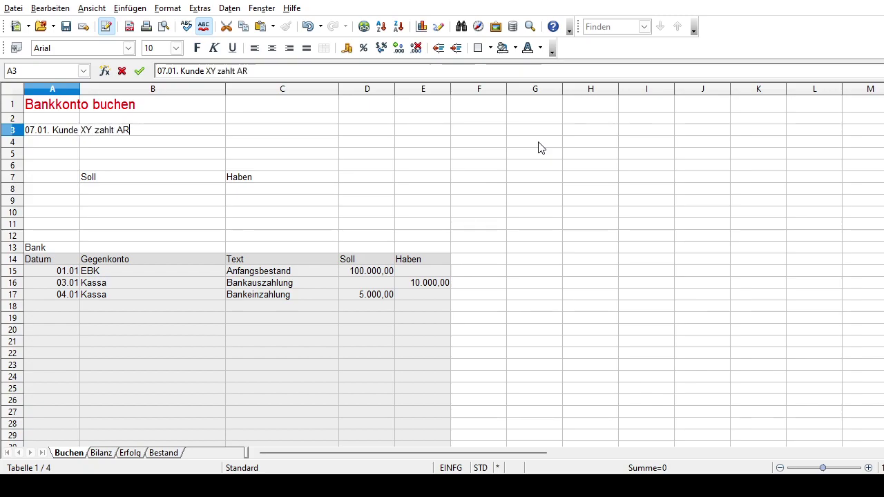
type(" 5 15.000,--")
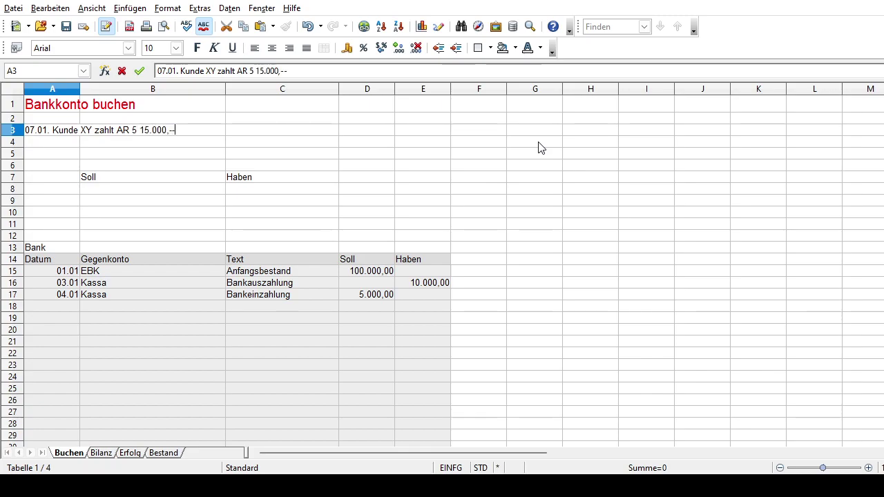
key("Return")
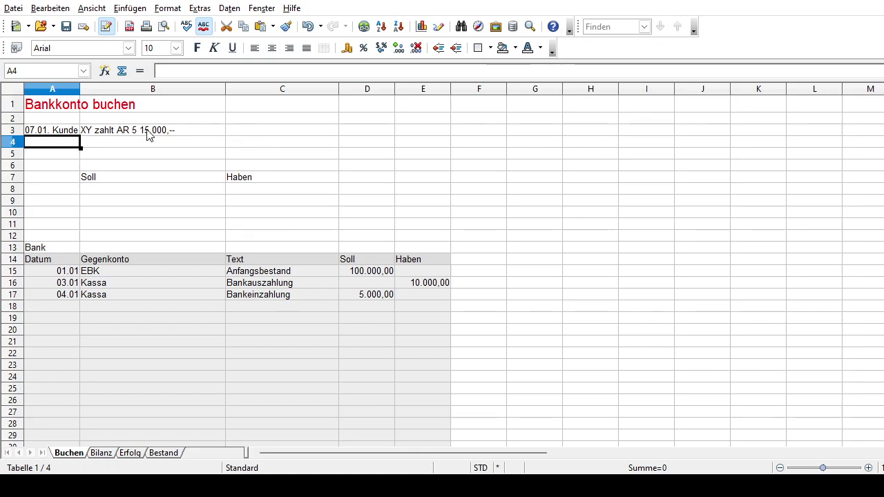
Step: Check on the Bestand sheet how increases and decreases of an active account such as Lieferforderung are booked, and return to the Buchen sheet
left_click(62, 133)
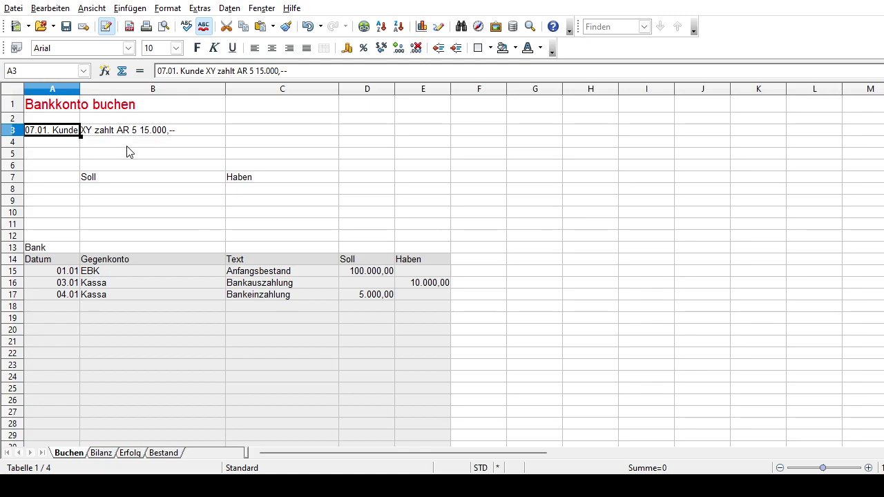
left_click(163, 453)
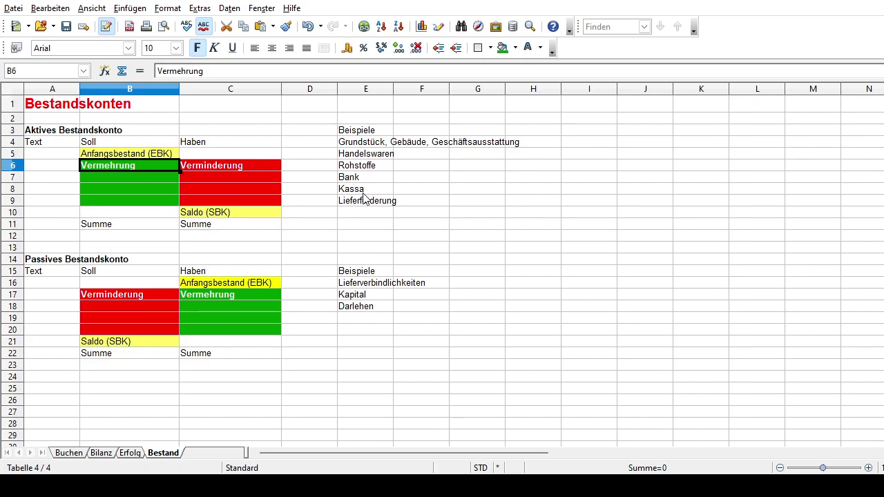
left_click(354, 202)
left_click(129, 163)
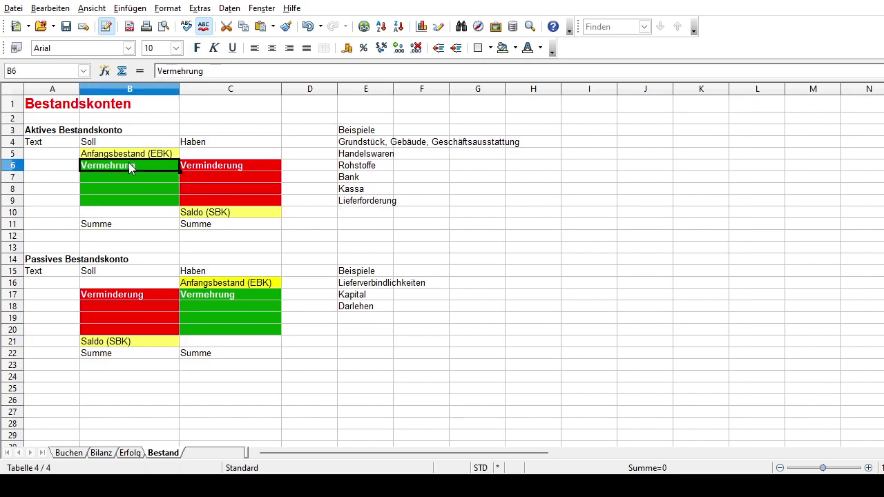
left_click(227, 166)
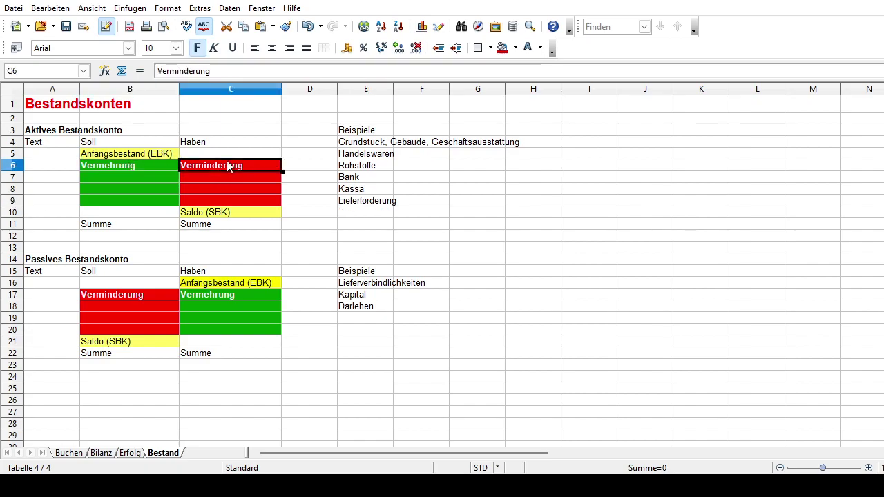
left_click(76, 454)
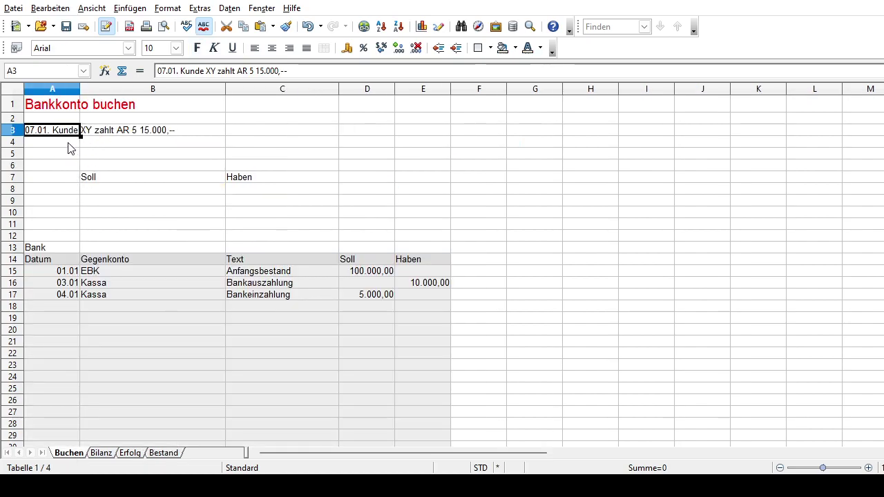
Step: Book the customer payment by entering "Lieferforderungen 15.000,--" under Haben in C8 and "Bank 15.000,--" under Soll in B8
left_click(249, 197)
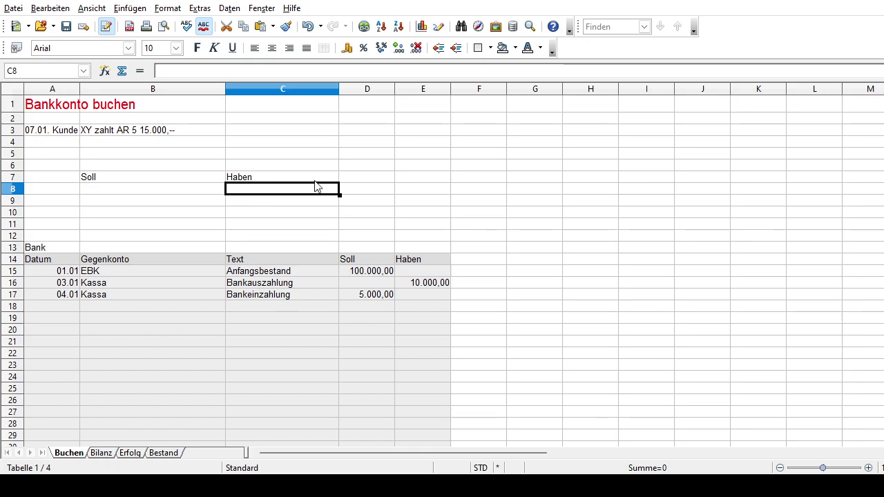
type("Lie")
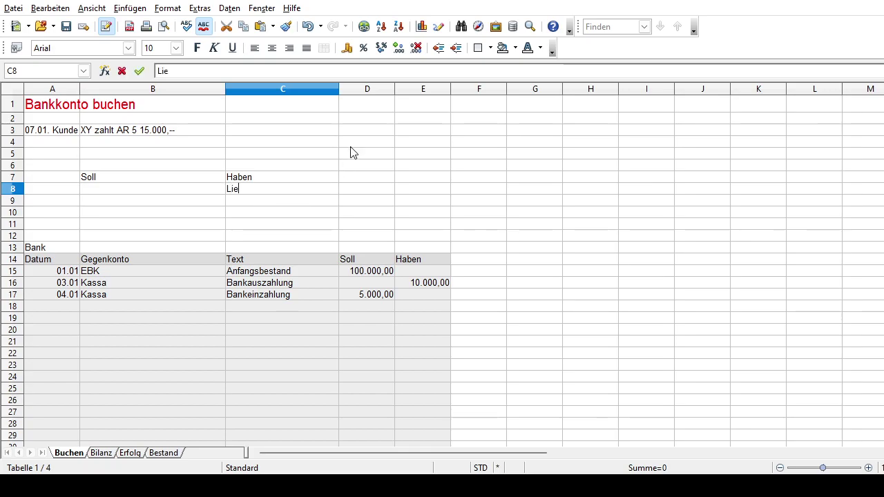
type("ferforderungen")
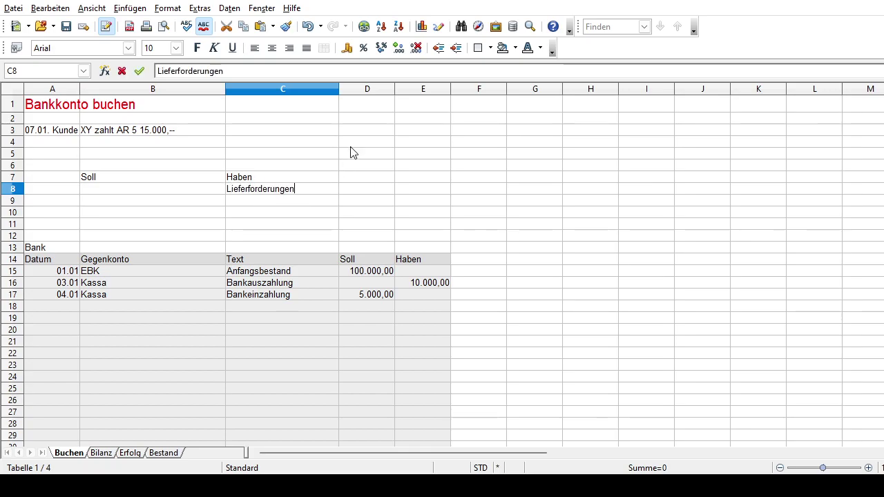
type(" 15.000,--")
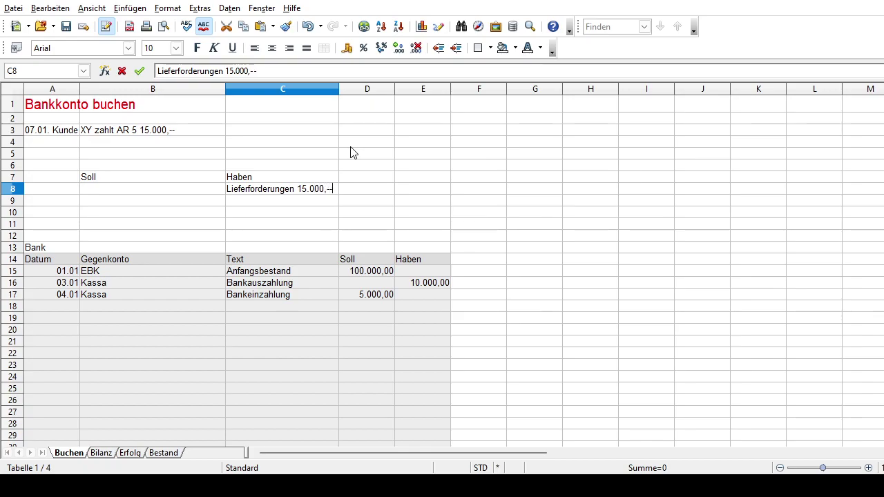
key("shift+Tab")
key("Left")
key("Right")
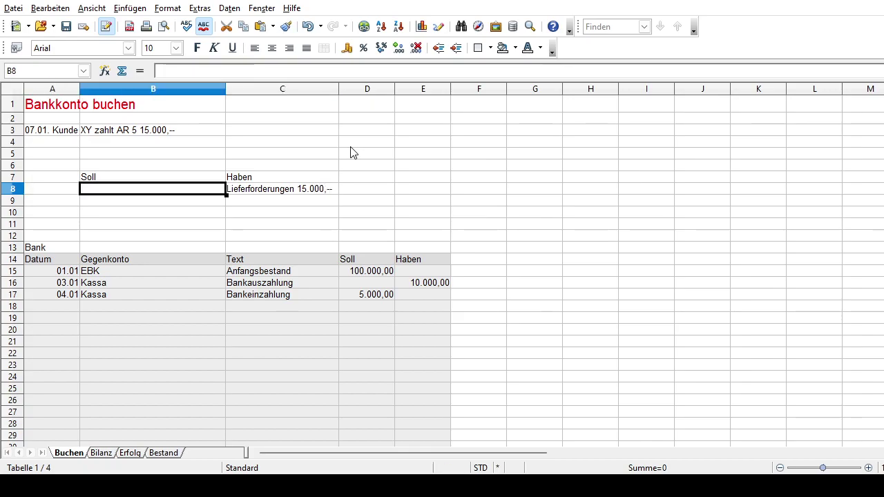
type("Bank")
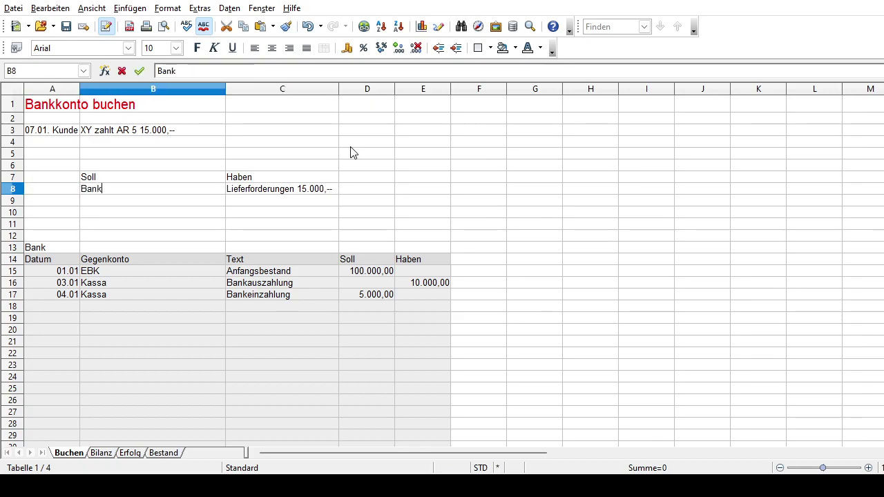
type(" 15.000,--")
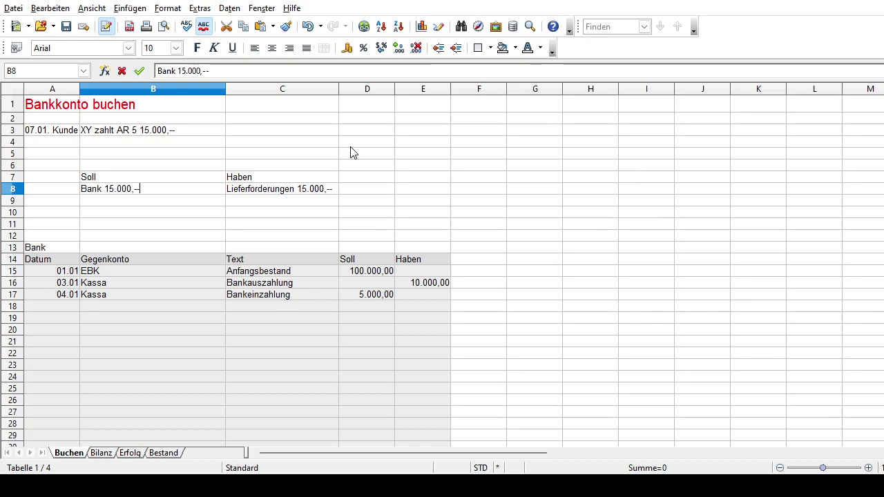
key("Return")
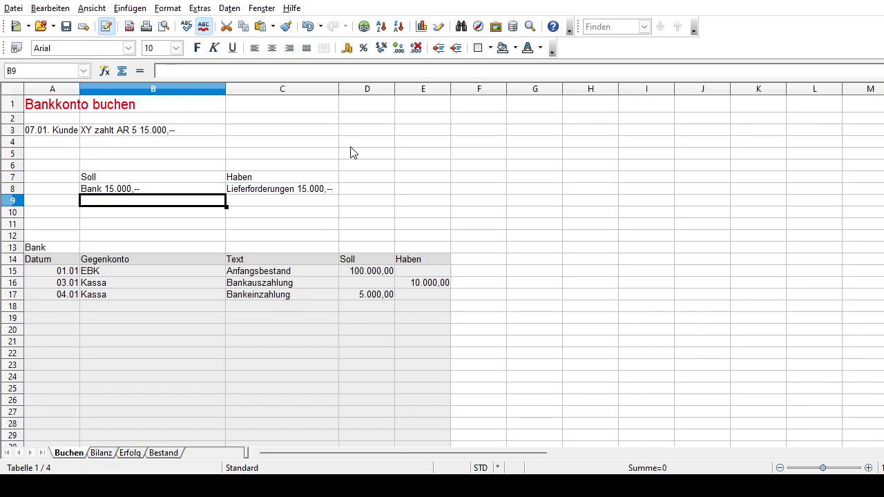
Step: Record the payment in row 18 of the Bank table with date 07.01, Gegenkonto Lieferforderungen, text "Kunde XY" and 15.000 in Soll
left_click(49, 310)
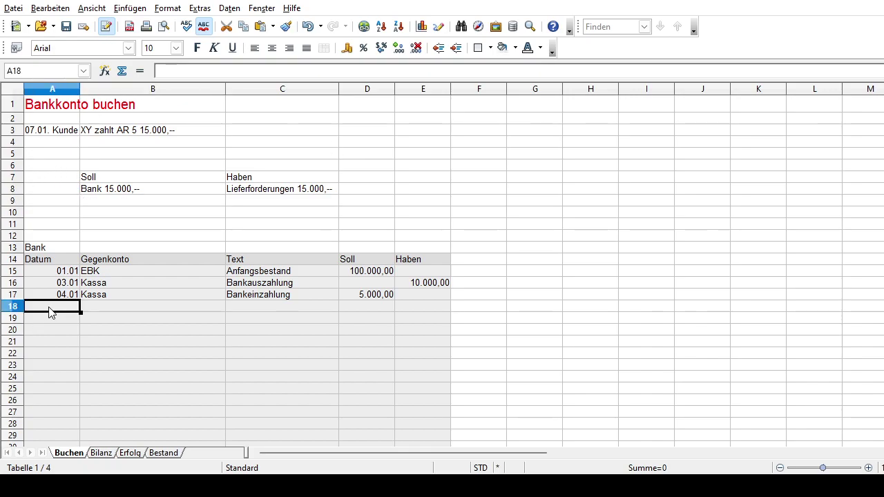
type("07.01.")
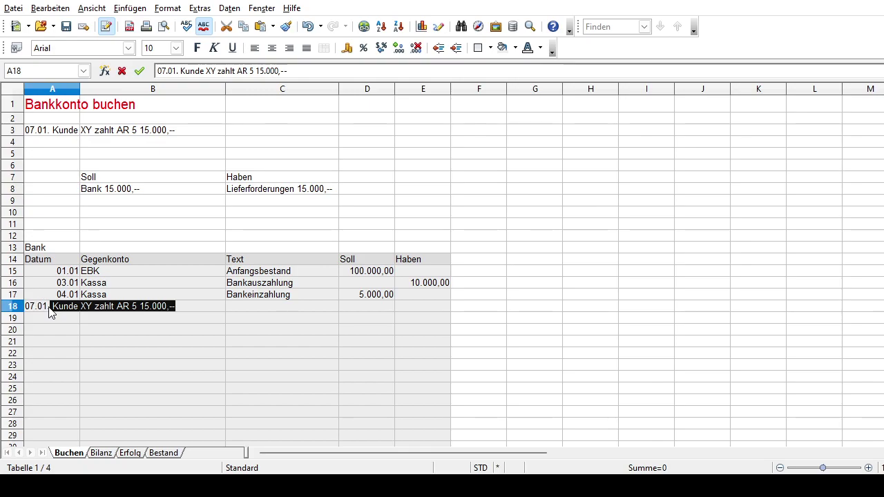
key("Delete")
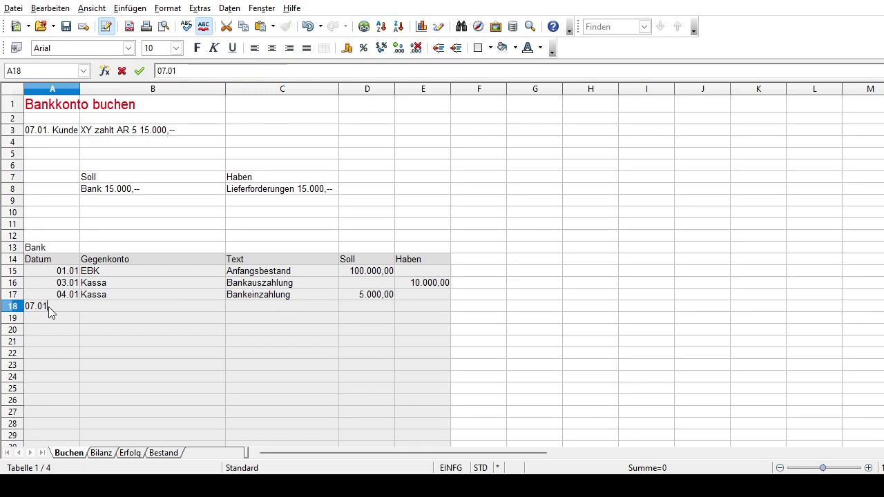
key("Tab")
type("Li")
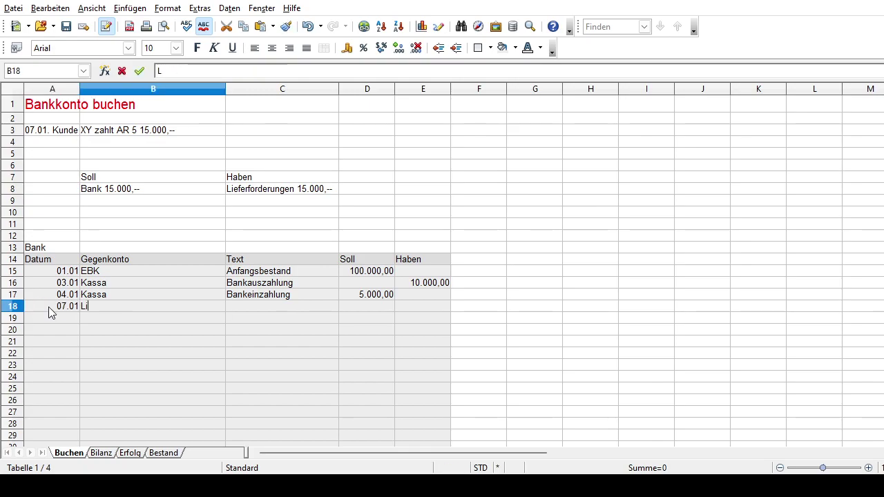
type("eferforderungen")
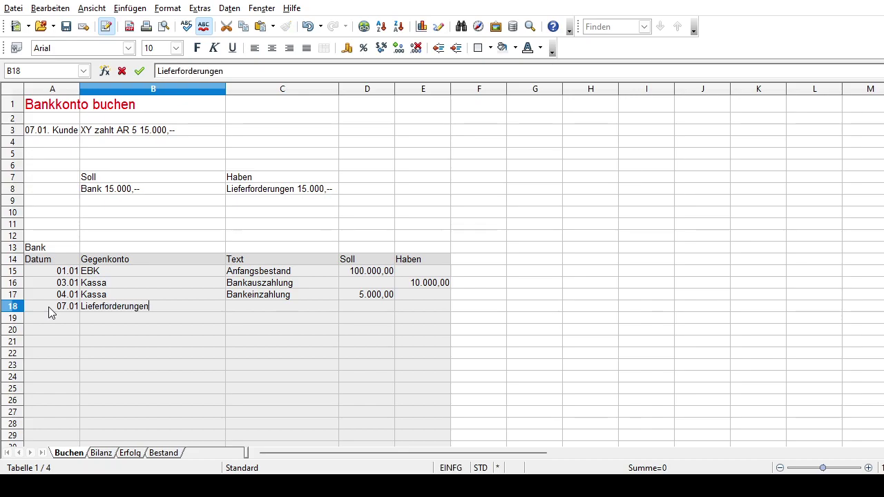
key("Tab")
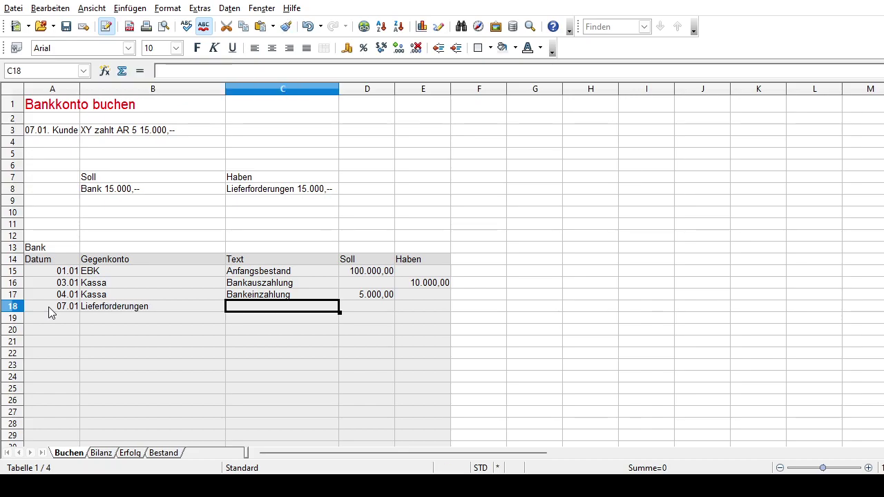
type("Kunde XY")
key("Tab")
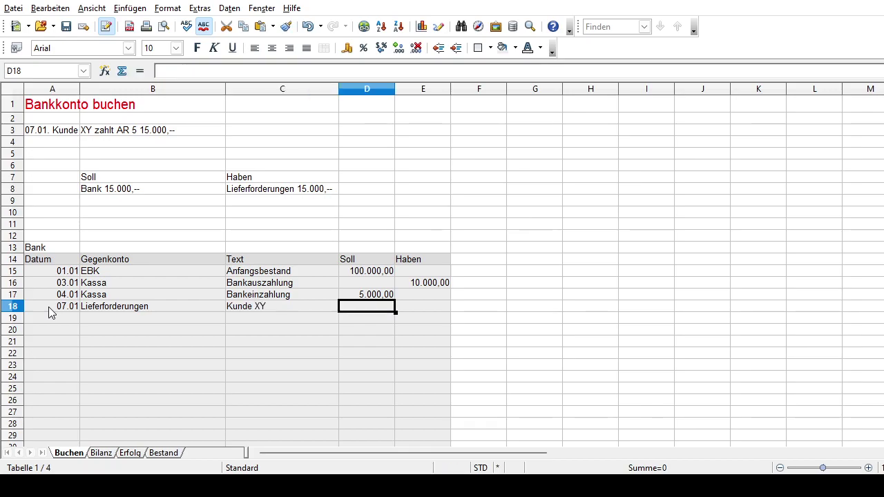
type("15.000")
key("Return")
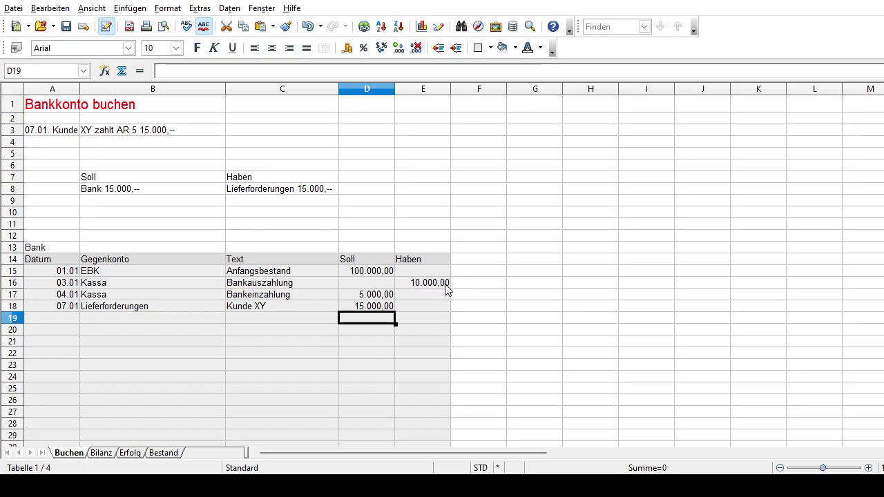
left_click(442, 285)
left_click(381, 297)
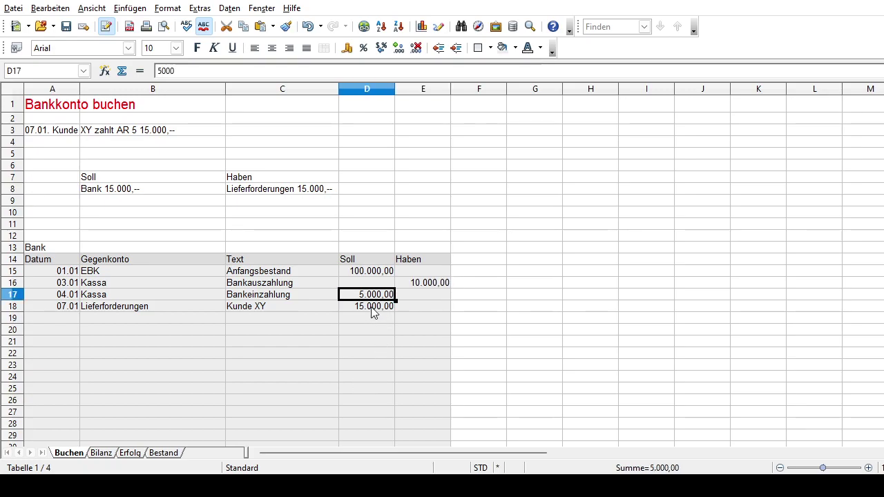
left_click(373, 308)
Step: Replace the transaction in A3 with "11.01. wir überweisen an Lieferant ZZ 8.000,--"
left_click(29, 134)
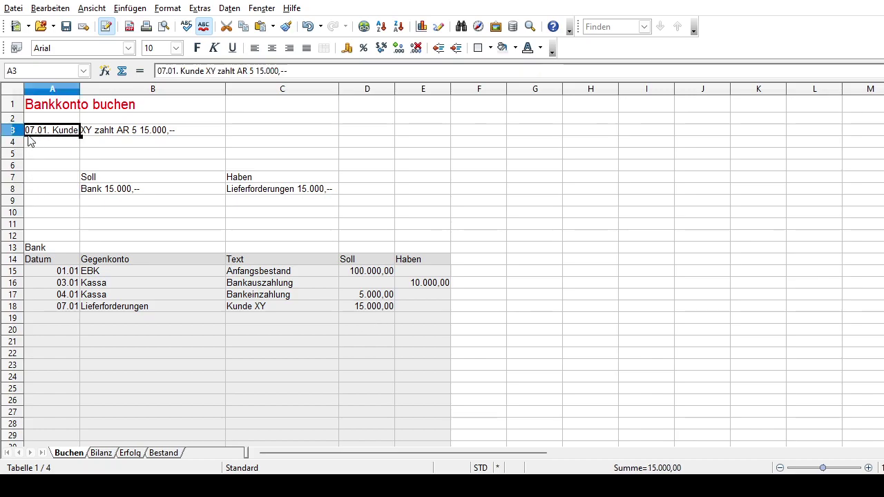
type("11.01")
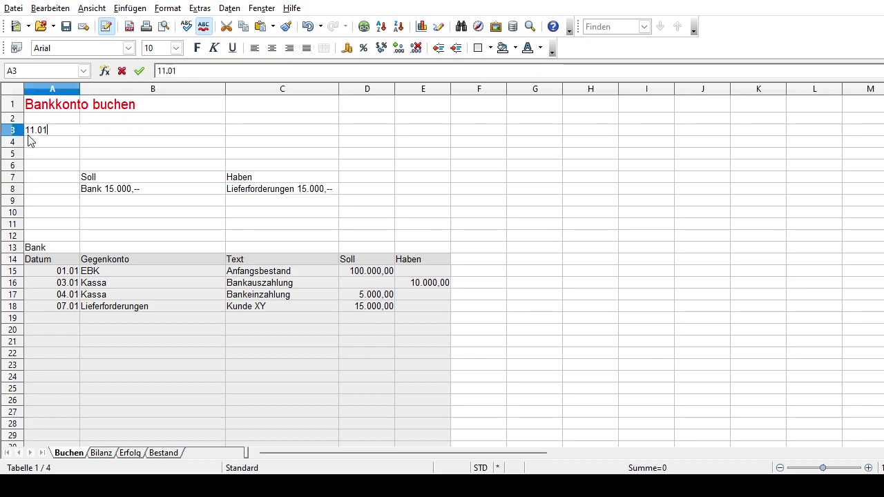
type(". w")
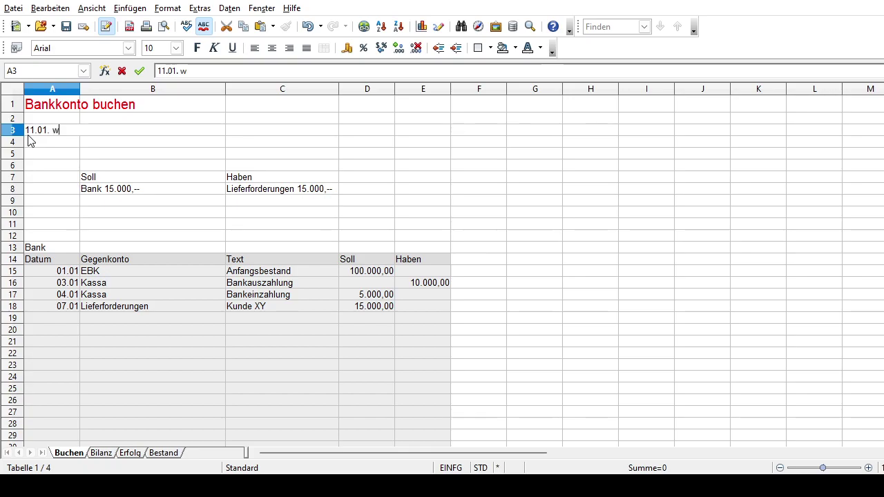
type("ir überweisen an ")
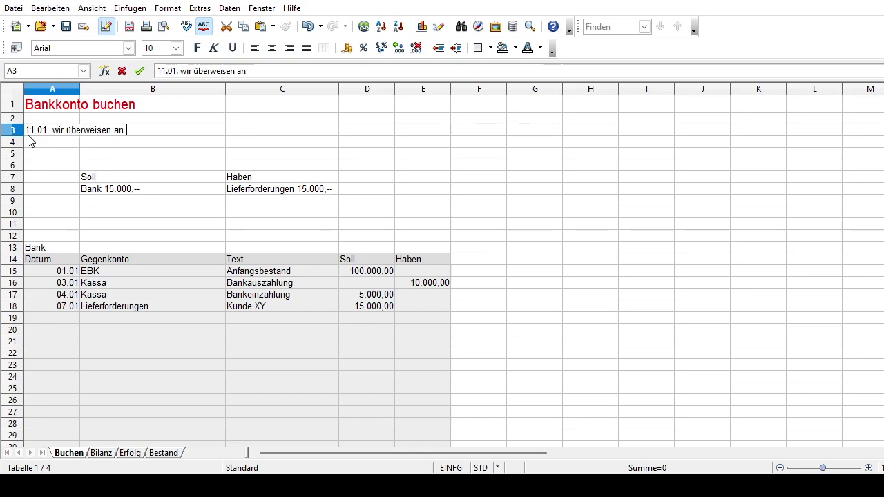
type("Lieferant ZZ")
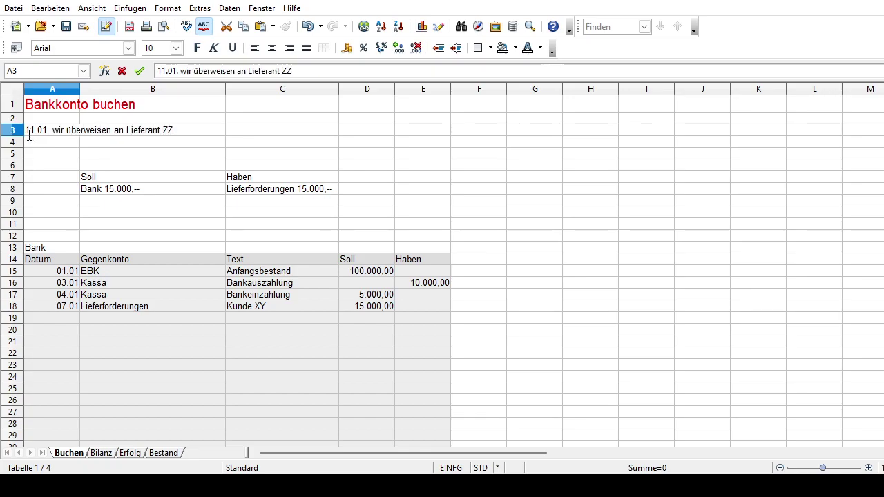
type(" 8.000,--")
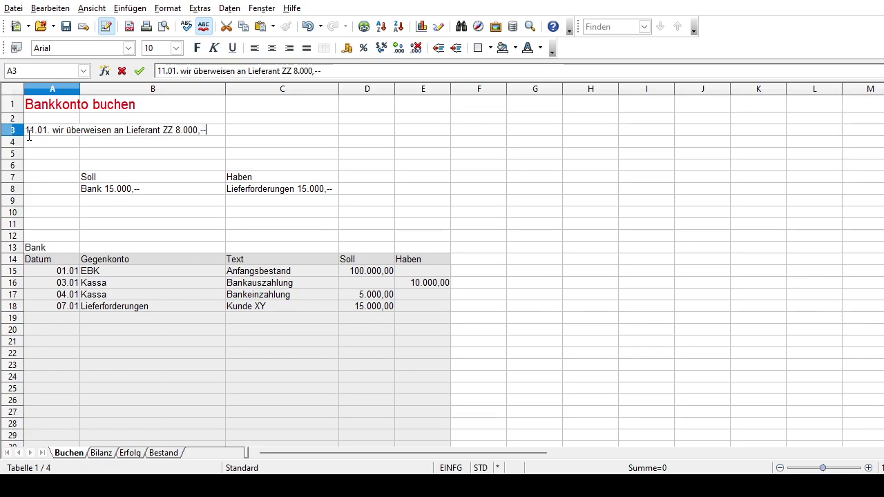
key("Return")
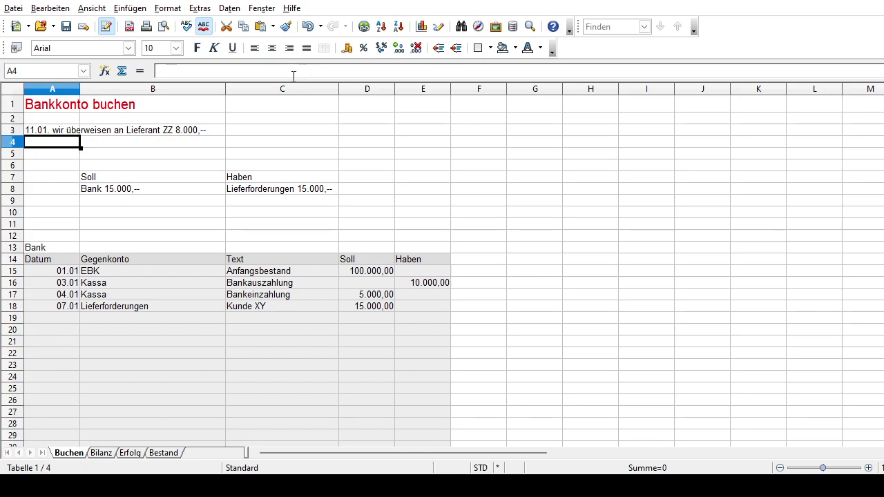
Step: Book the supplier transfer by entering "Lieferverbindlichkeiten 8.000,--" under Soll in B8 and "Bank 8.000,--" under Haben in C8
left_click(86, 133)
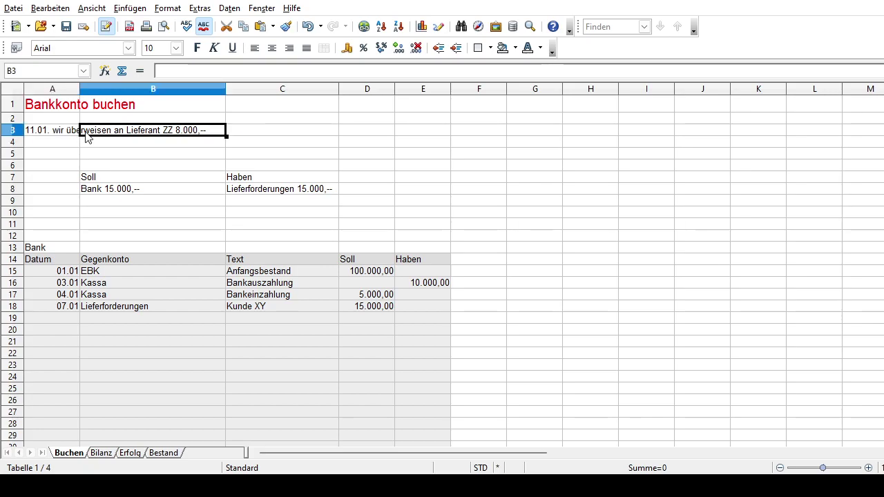
left_click(46, 135)
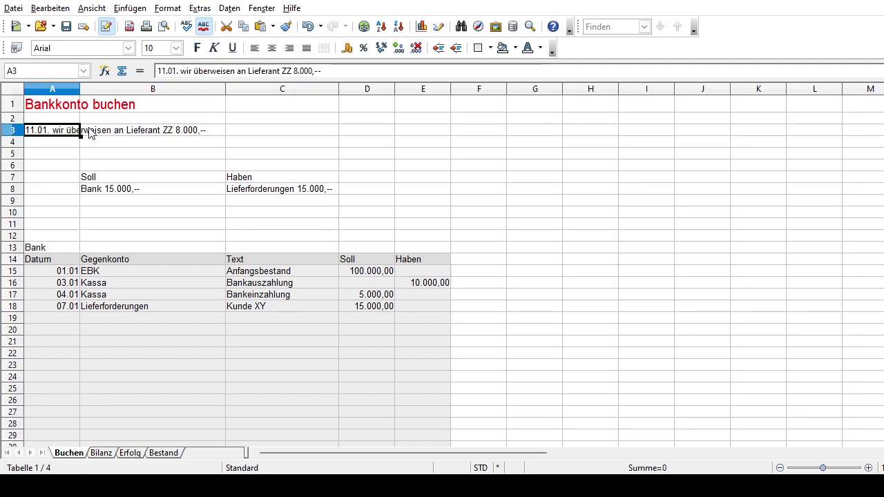
left_click(103, 192)
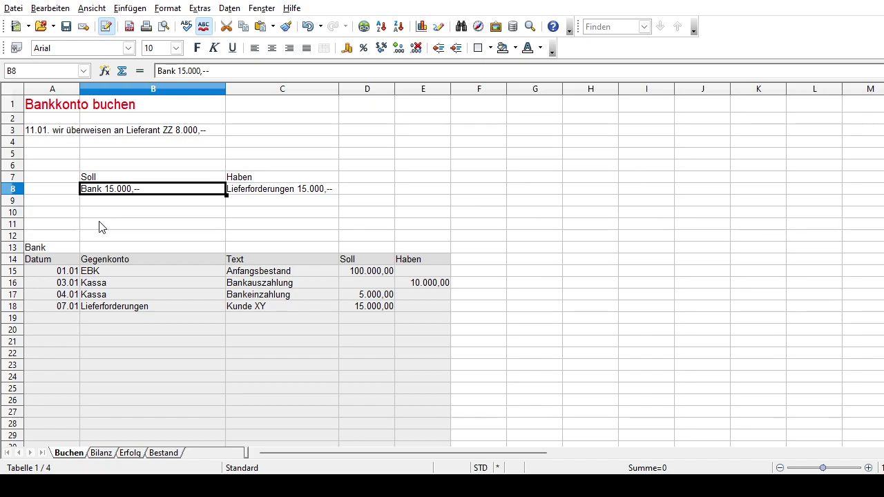
type("Liefer")
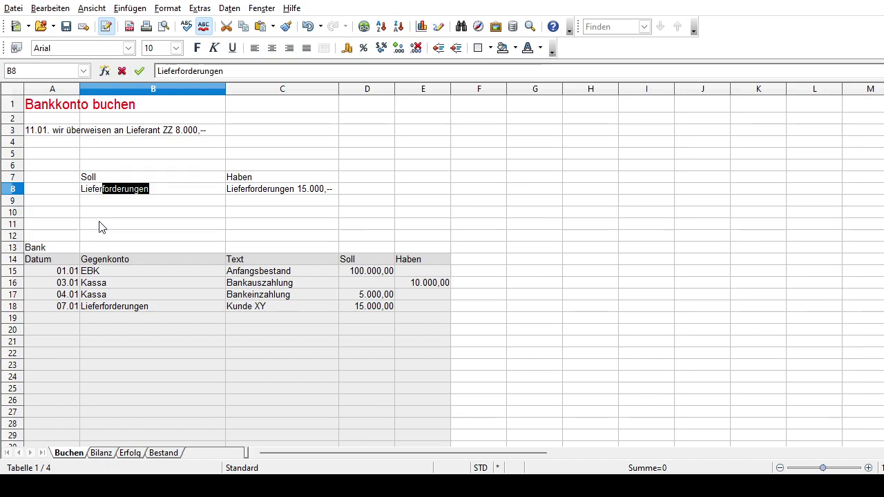
type("verbindlichkei")
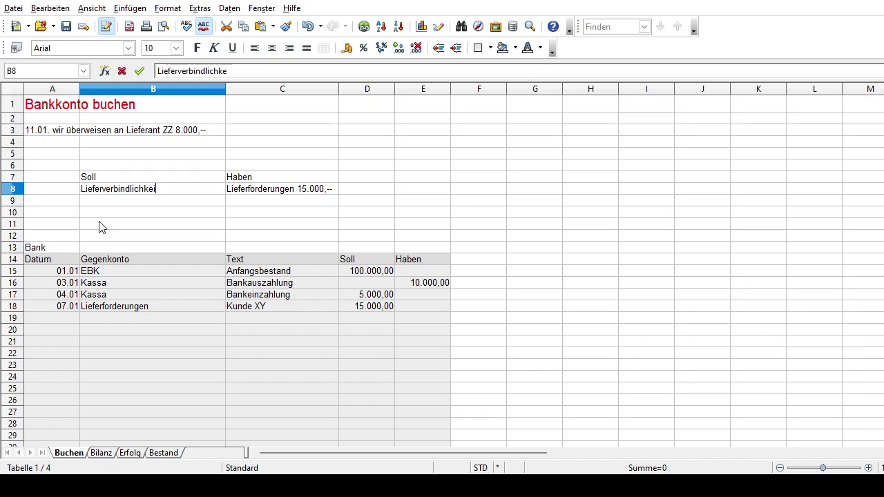
type("ten 8.000")
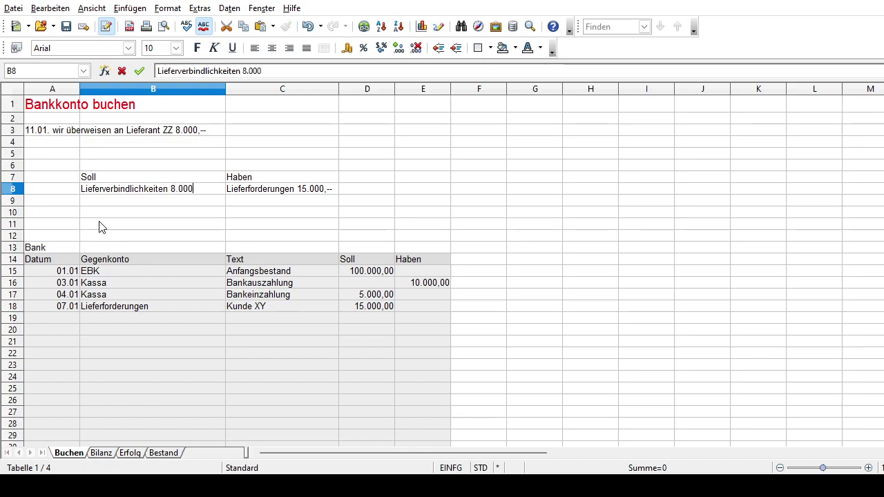
type(",--")
key("Tab")
type("B")
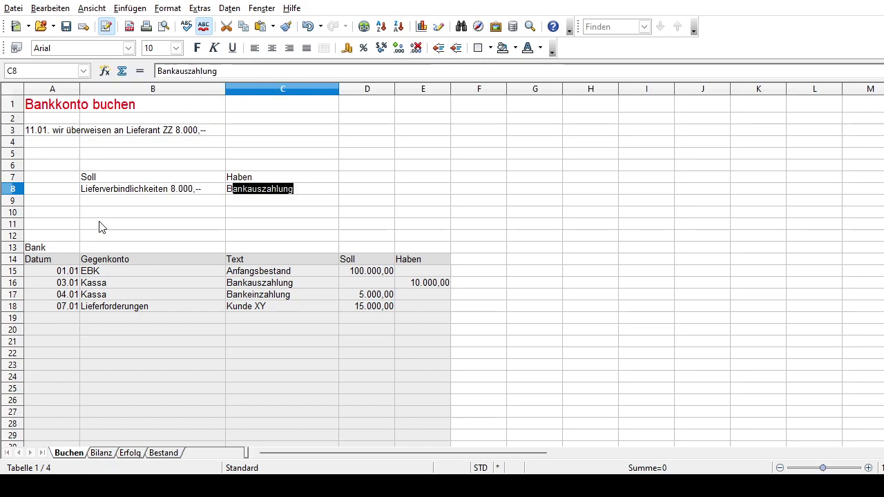
type("ank 8.")
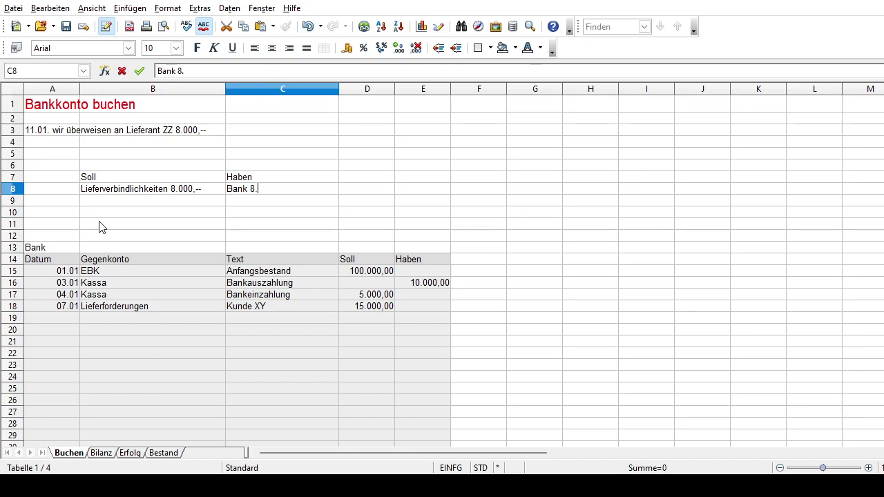
type("000,--")
Step: Check on the Bestand sheet how increases and decreases of a passive account such as Lieferverbindlichkeiten are booked, and return to the Buchen sheet
left_click(171, 454)
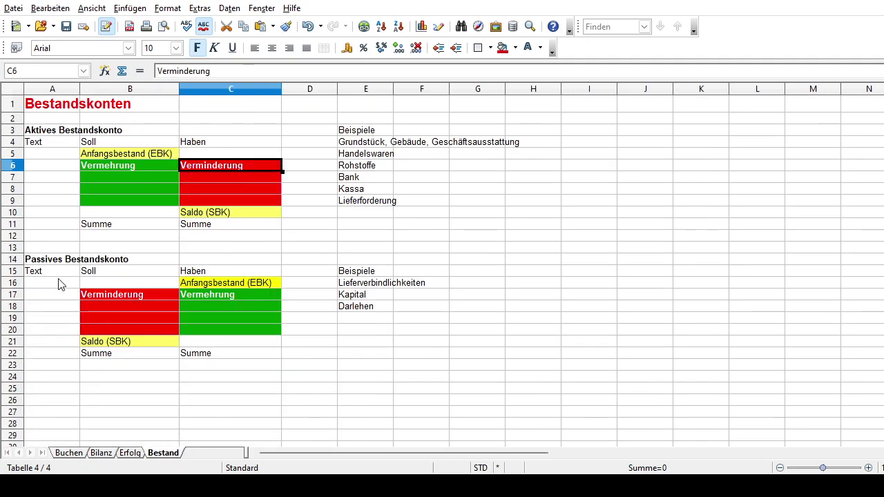
left_click(46, 262)
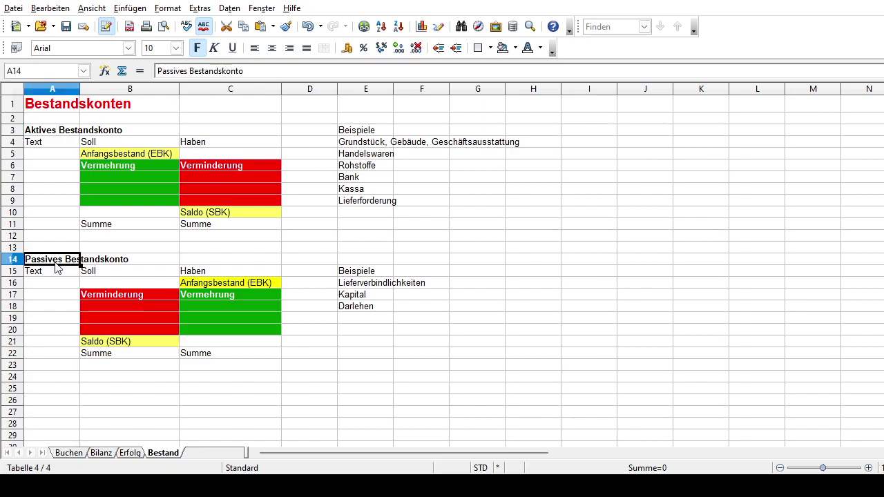
left_click(392, 285)
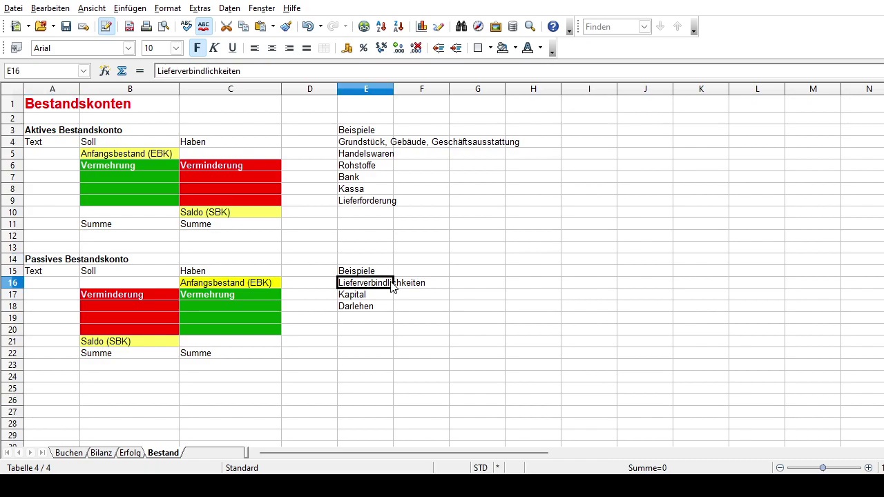
left_click(200, 294)
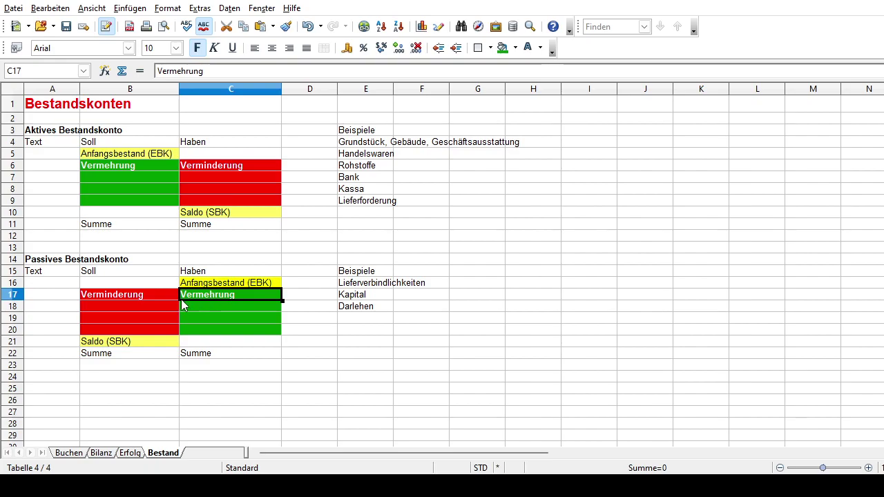
left_click(109, 299)
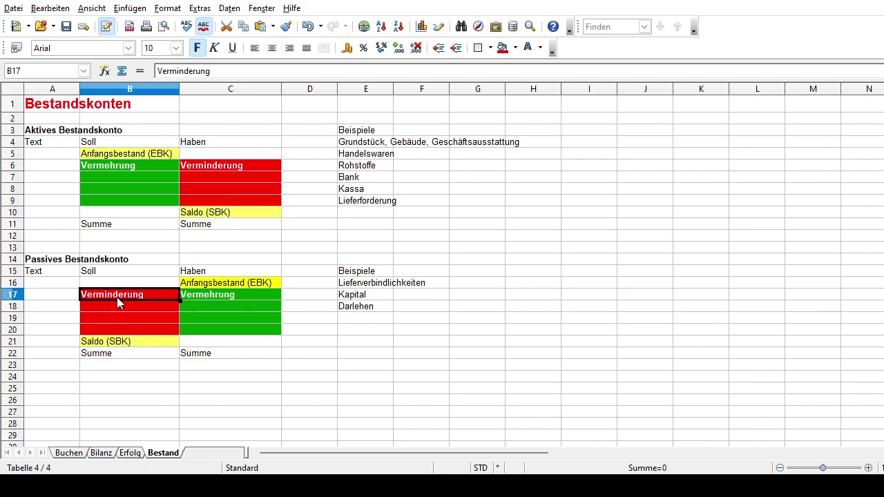
left_click(73, 453)
left_click(115, 192)
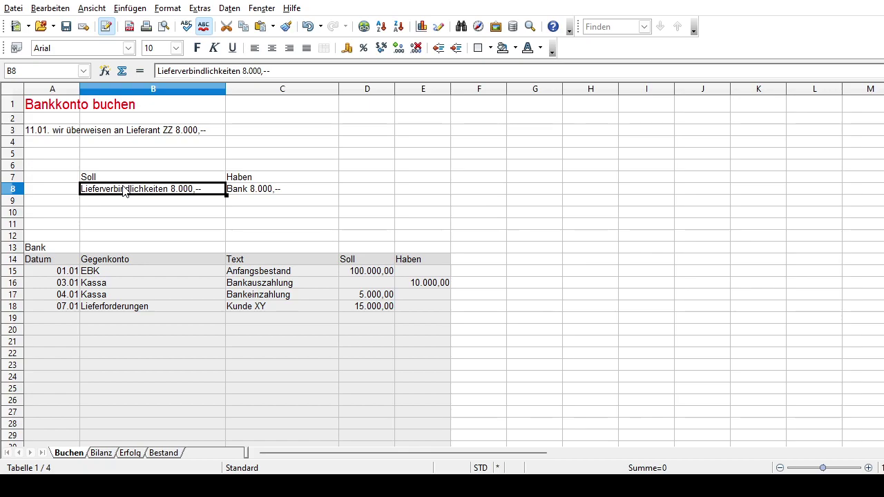
Step: Record the transfer in row 19 of the Bank table with date 11.01, Gegenkonto Lieferverbindlichkeiten, text "Lieferant ZZ" and 8.000 in Haben
left_click(65, 320)
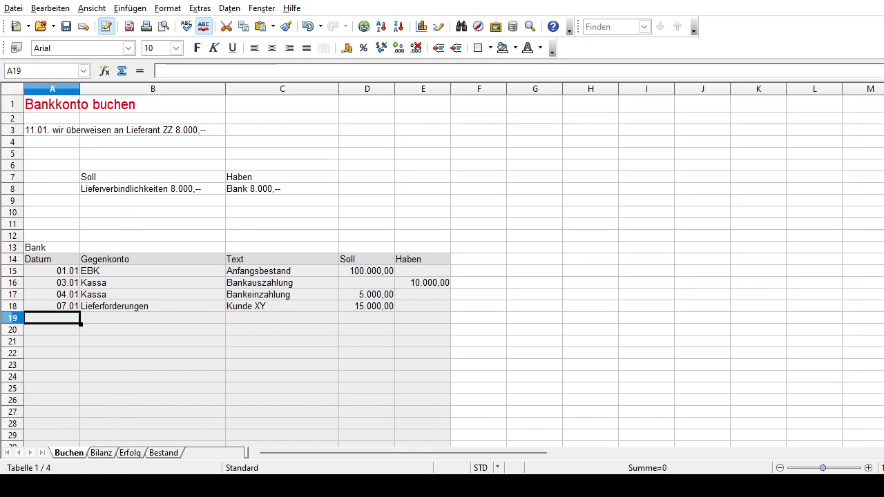
type("11.01")
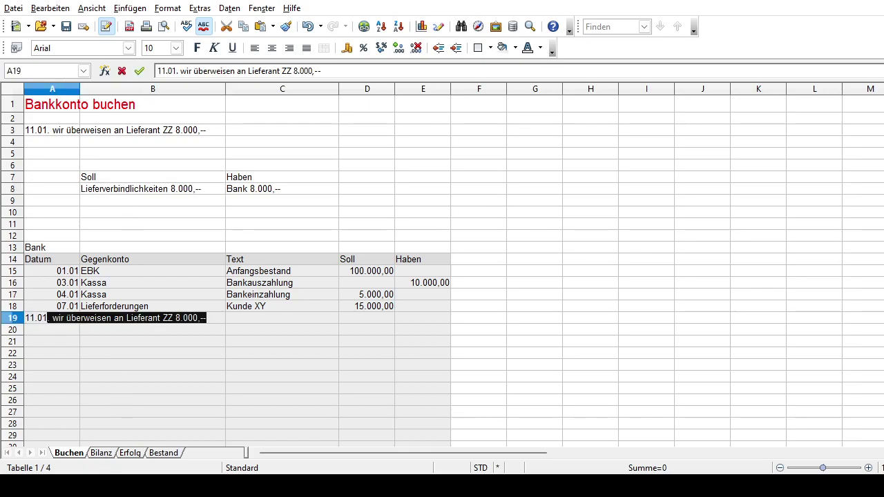
key("Delete")
key("Tab")
type("Lieferverbindlichkeiten")
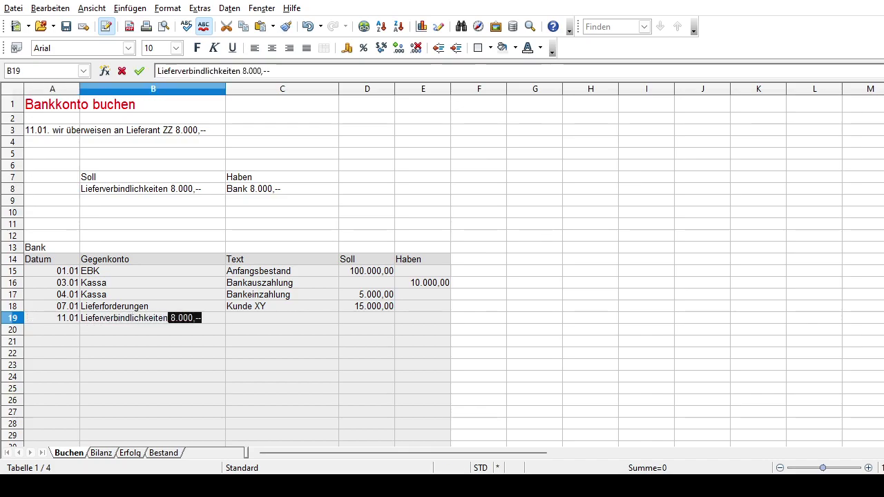
key("Delete")
key("Tab")
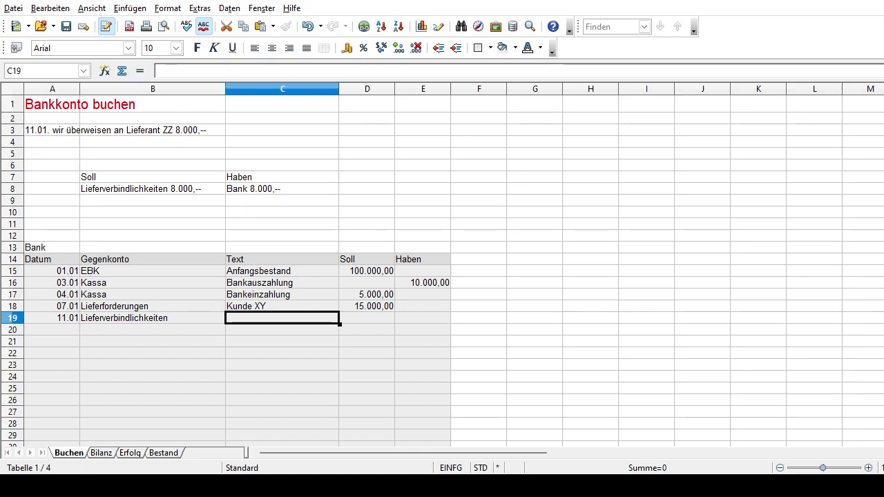
type("Lieferant ZZ")
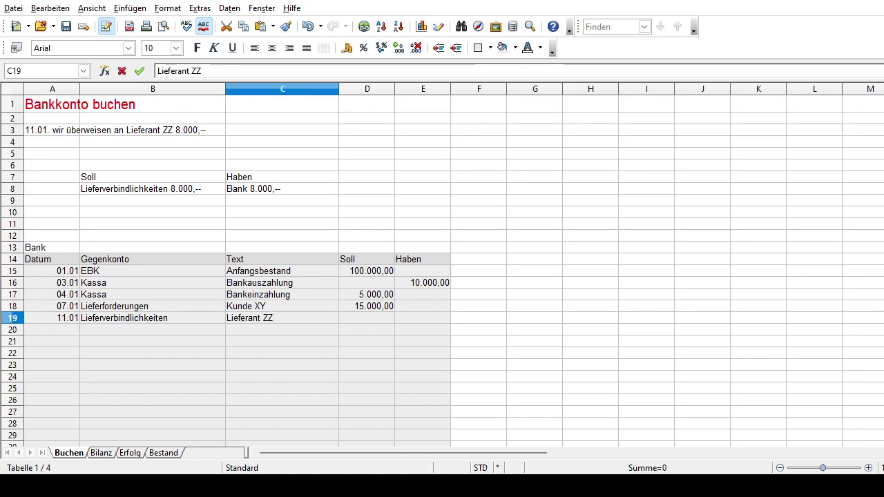
key("Tab")
key("Tab")
type("8.000")
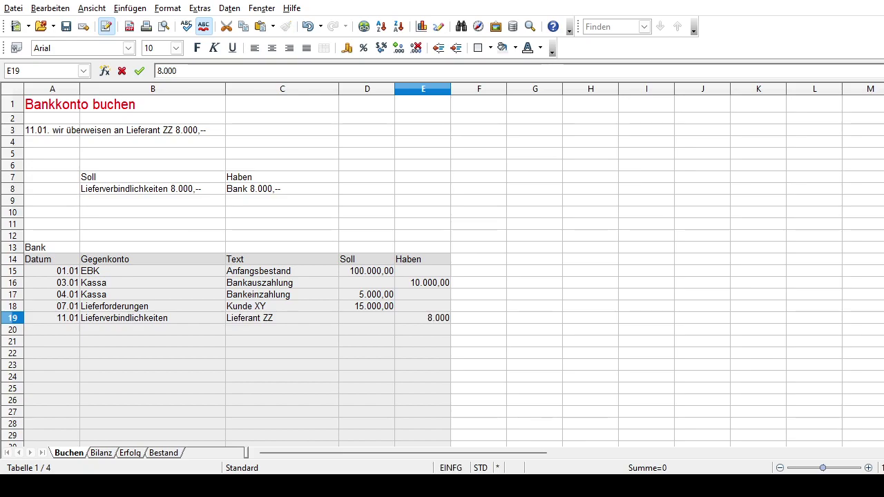
key("Return")
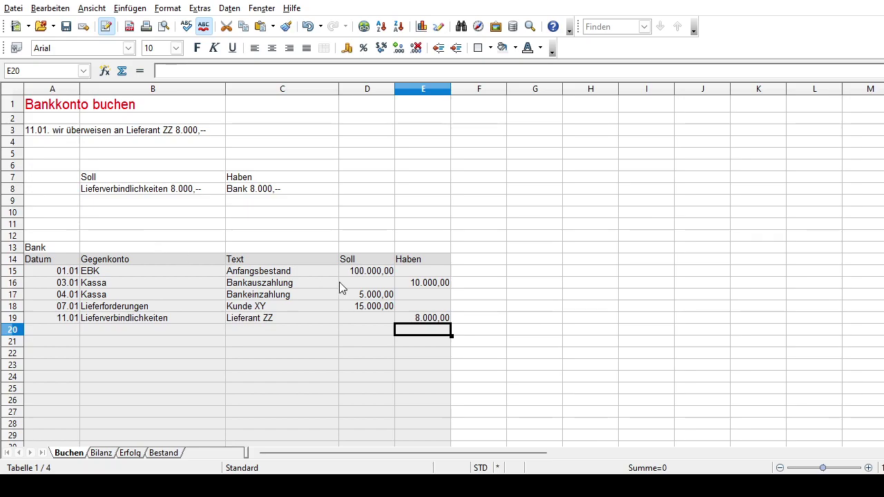
Step: Review the Soll and Haben amounts booked in rows 16 to 19 of the Bank table
left_click(422, 286)
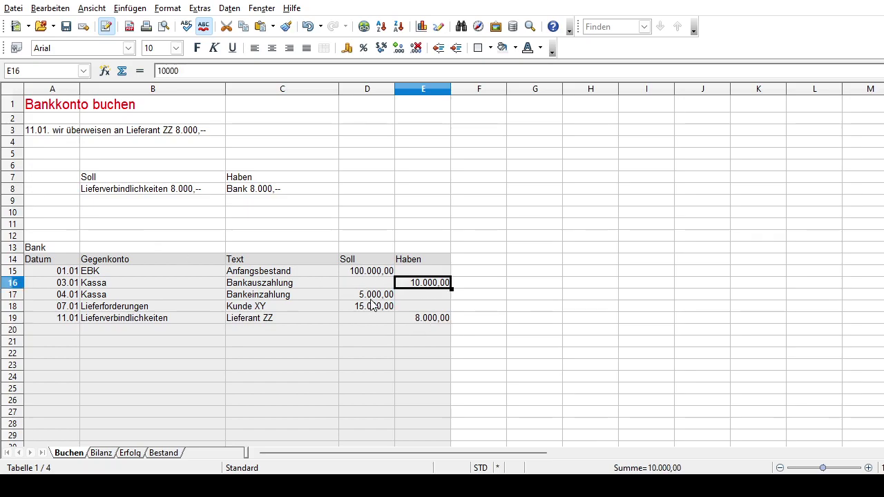
left_click(371, 298)
left_click(373, 308)
left_click(429, 319)
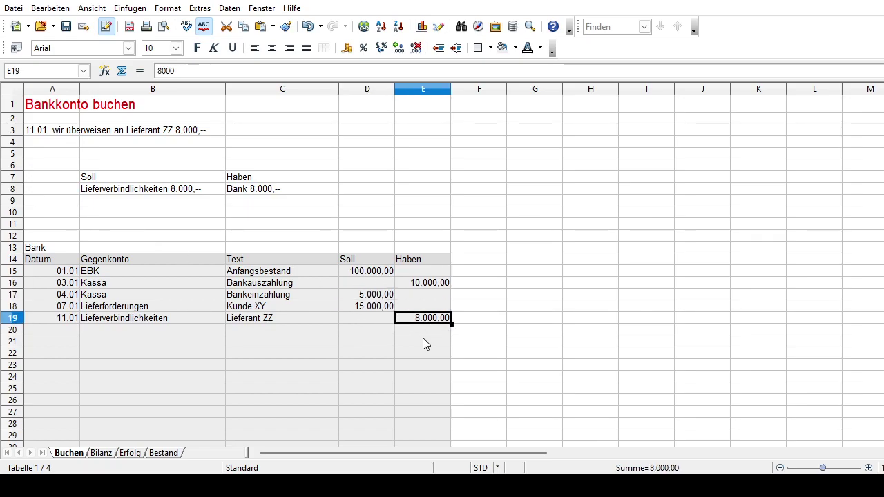
left_click(381, 309)
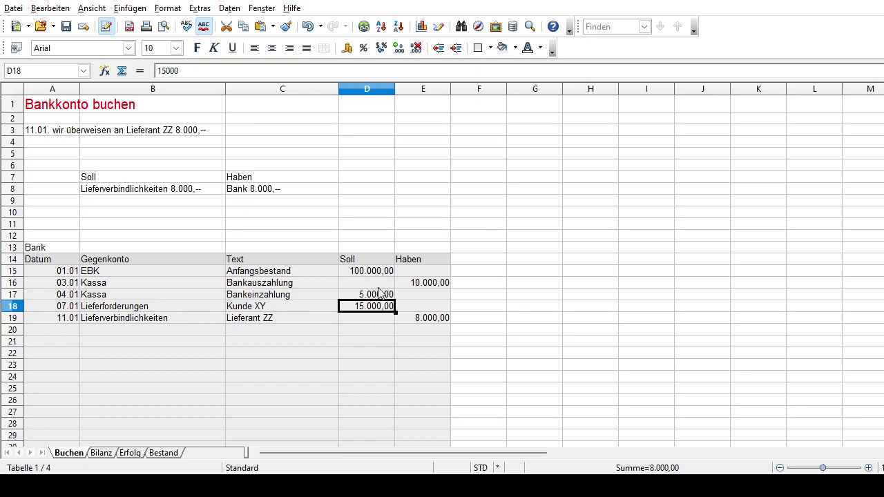
left_click(385, 297)
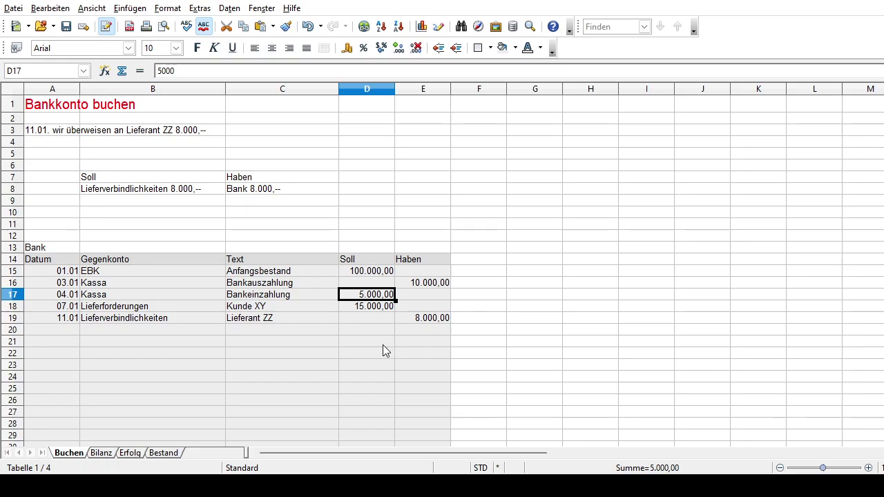
Step: Replace the transaction description in A3 with "13.01. Überweisung der monatlichen Miete 7.500,--"
left_click(39, 131)
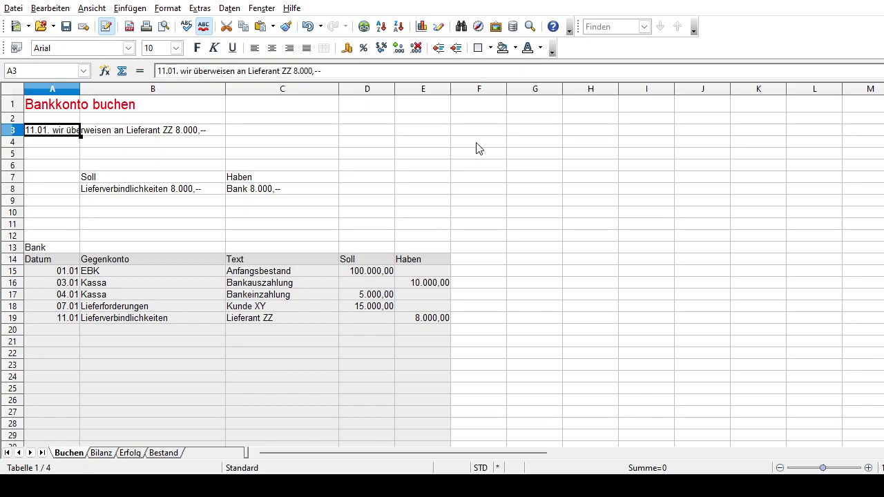
type("13.")
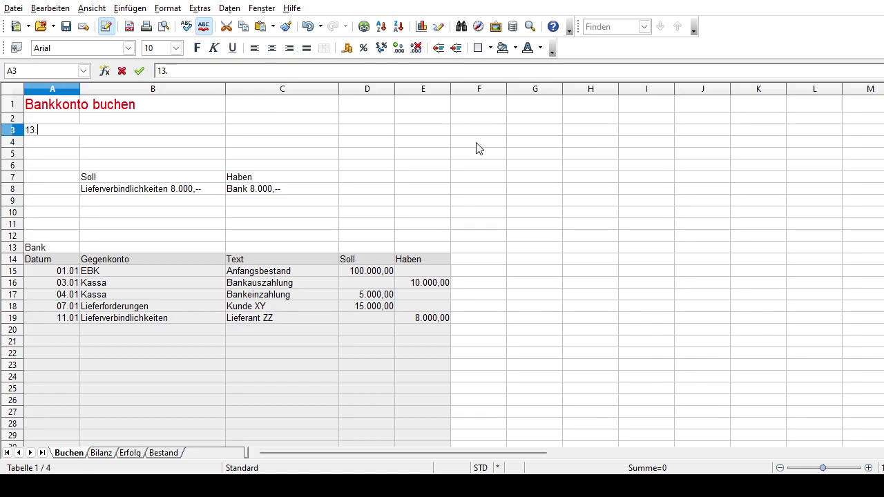
type("01. Überweisung der monatlichen Miete ")
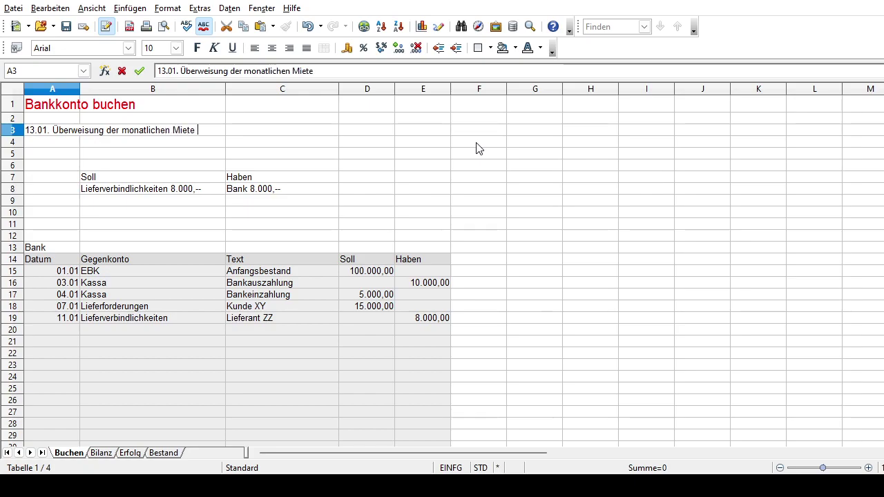
type("7.500,--")
key("Return")
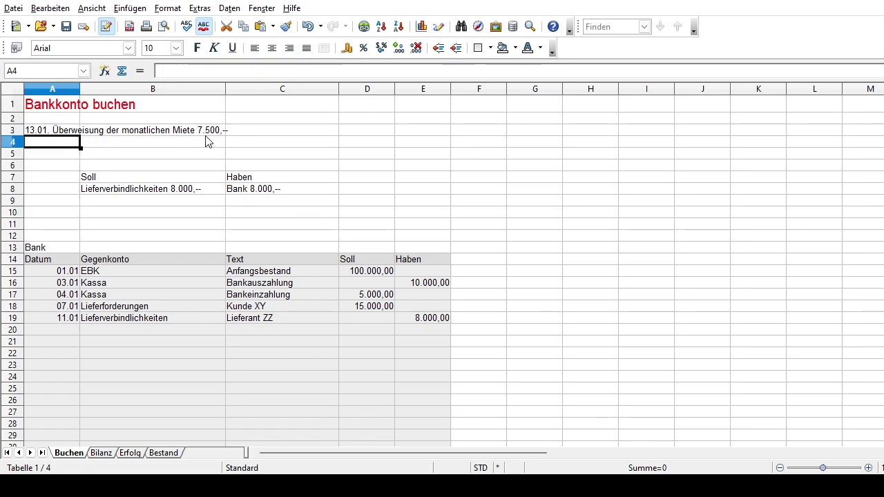
Step: Book the rent transfer by entering "Bank 7.500,--" under Haben in C8 and "Mietaufwand 7.500,--" under Soll in B8
left_click(111, 195)
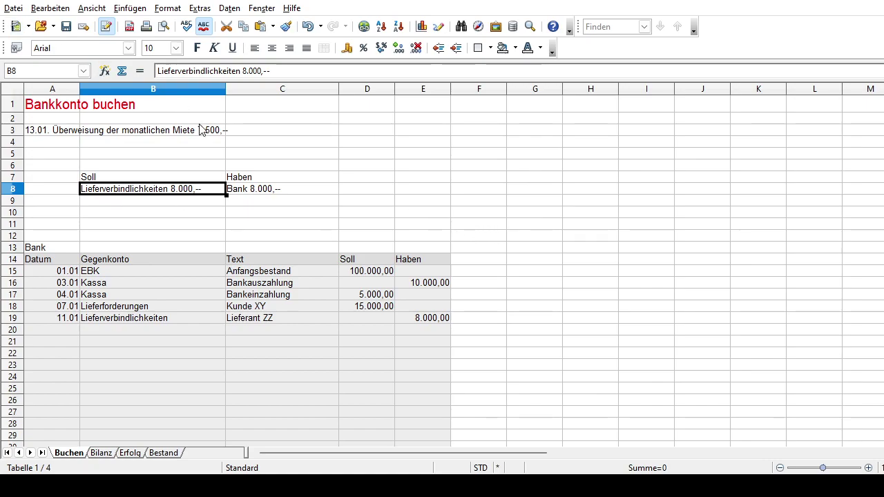
left_click(45, 136)
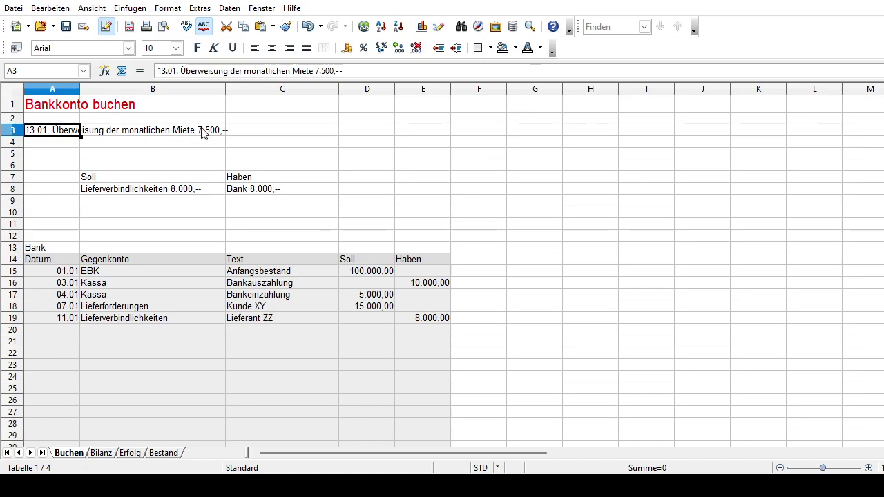
left_click(246, 192)
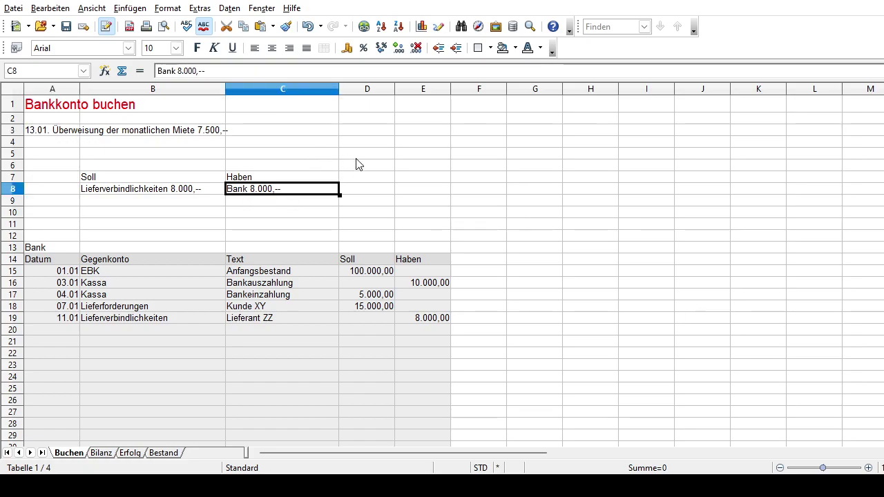
type("Bank 7.500,--")
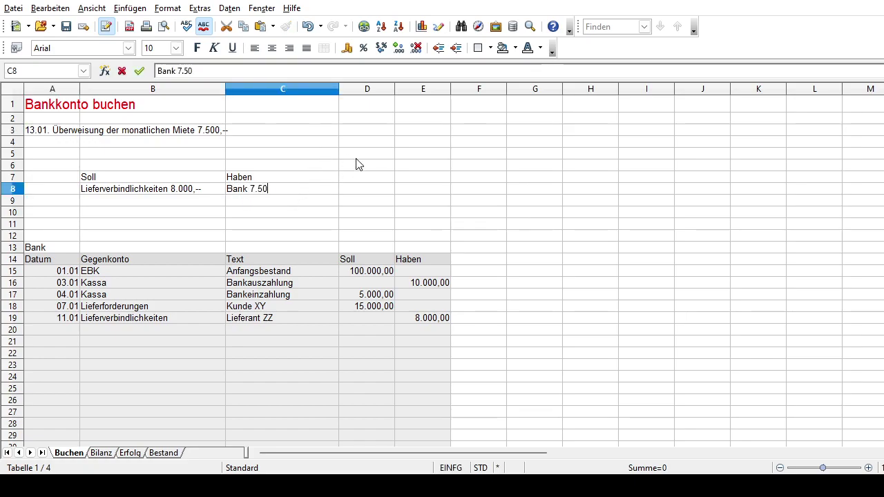
key("Return")
key("Left")
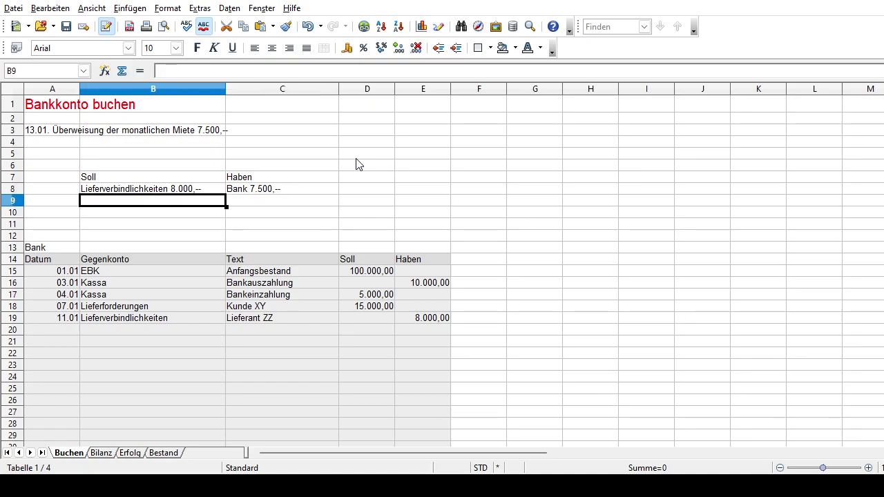
key("Up")
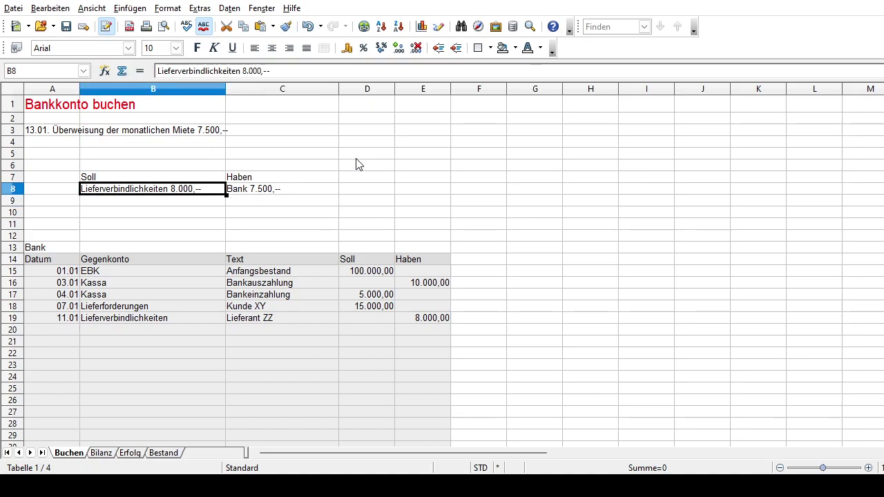
type("Mietauf")
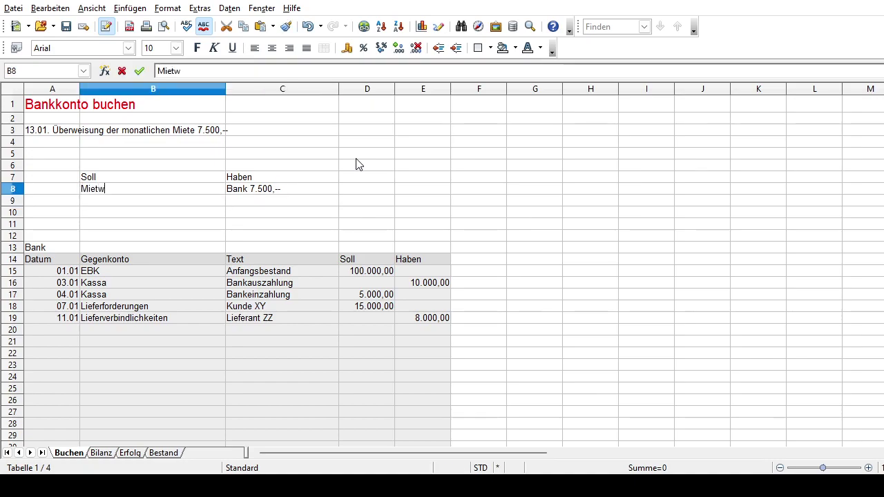
type("wand 7.500,--")
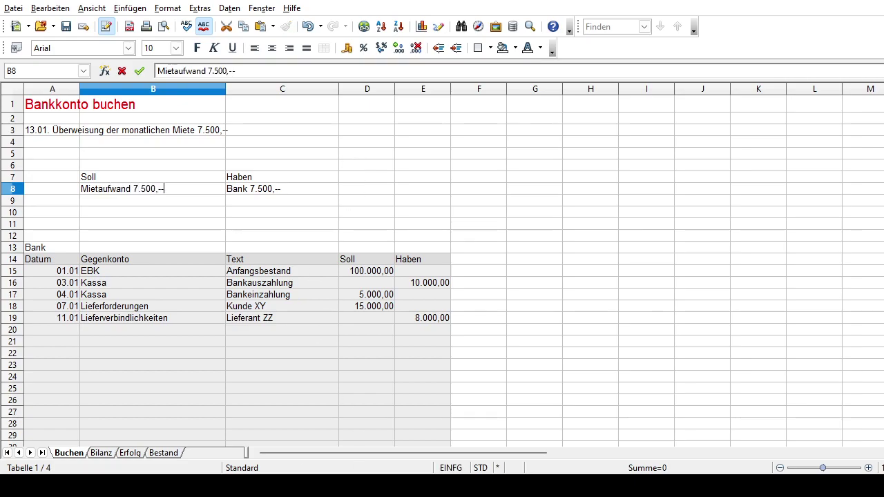
Step: Review the expense accounts in the GuV Konto on the Bilanz sheet, such as PKW-Aufwand, Versicherungen, Werbeaufwand and Abschreibungen
left_click(101, 453)
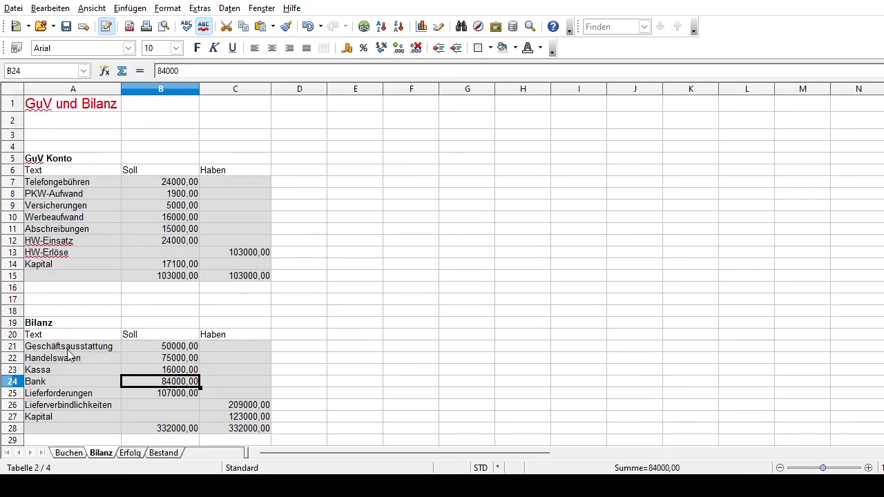
left_click(76, 196)
left_click(67, 208)
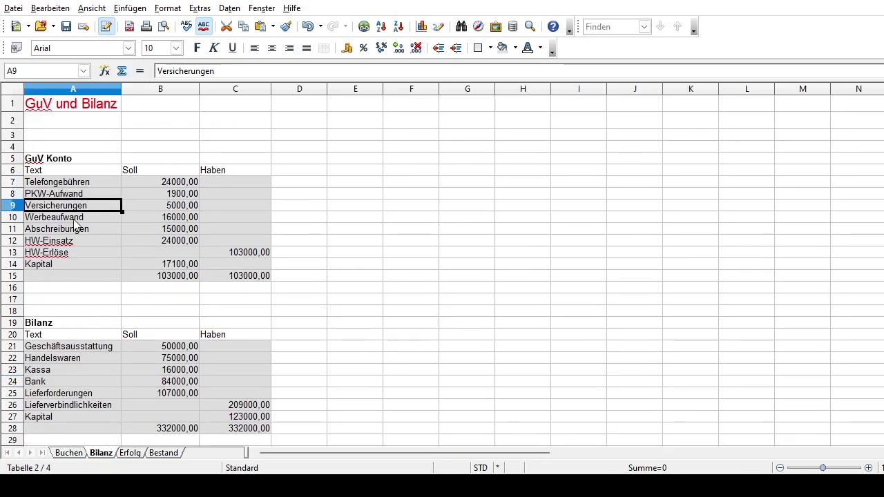
left_click(72, 218)
left_click(76, 230)
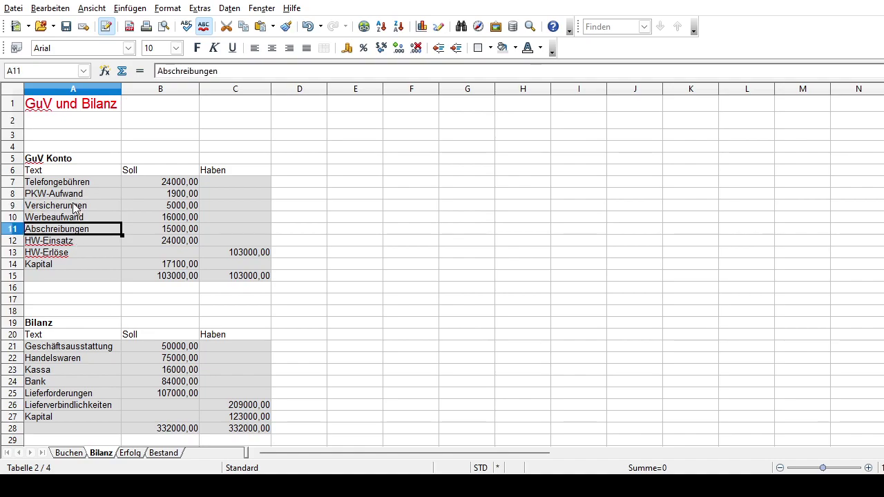
left_click(76, 196)
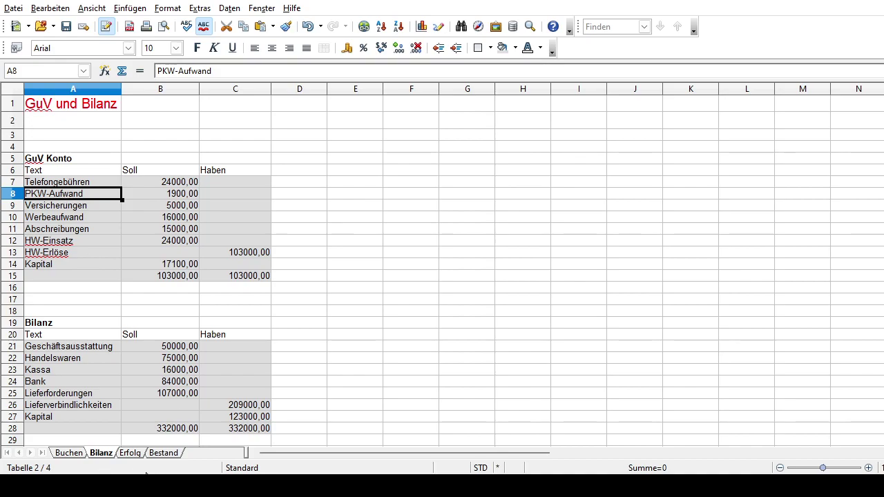
Step: Check on the Erfolg sheet how increases and decreases of an Aufwandskonto are booked, and return to the Buchen sheet
left_click(132, 454)
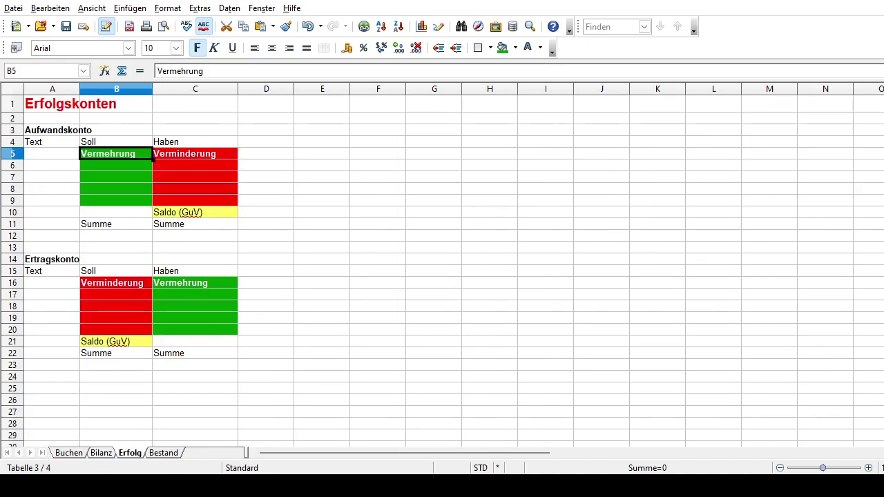
left_click(53, 131)
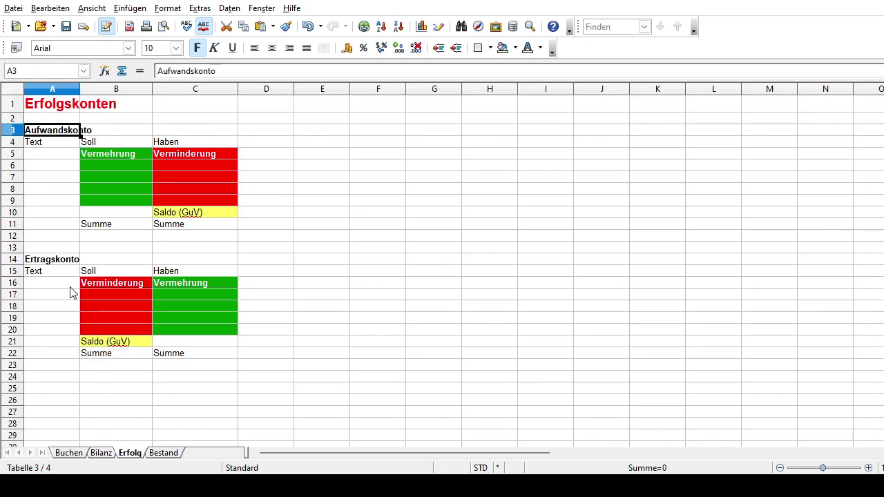
left_click(65, 263)
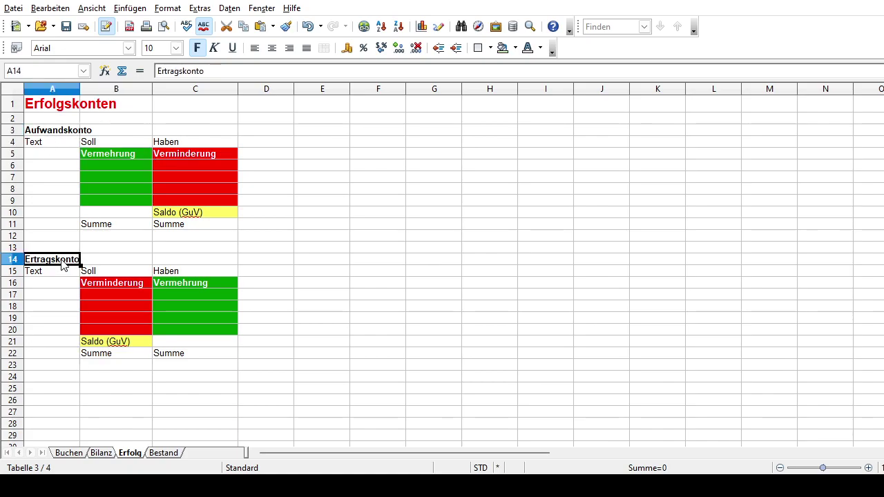
left_click(70, 131)
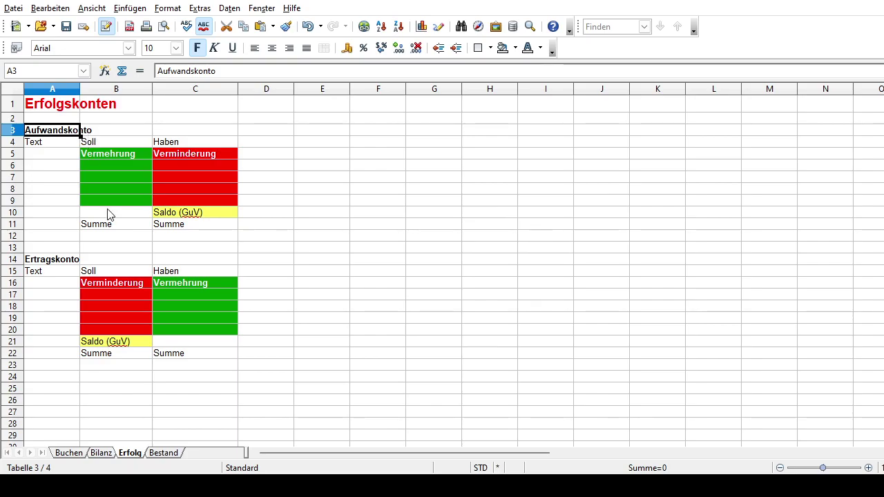
left_click(123, 151)
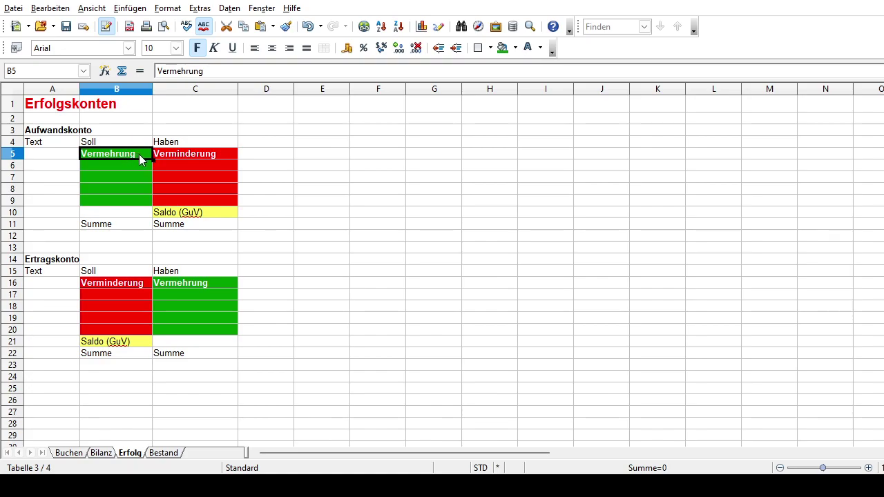
left_click(196, 158)
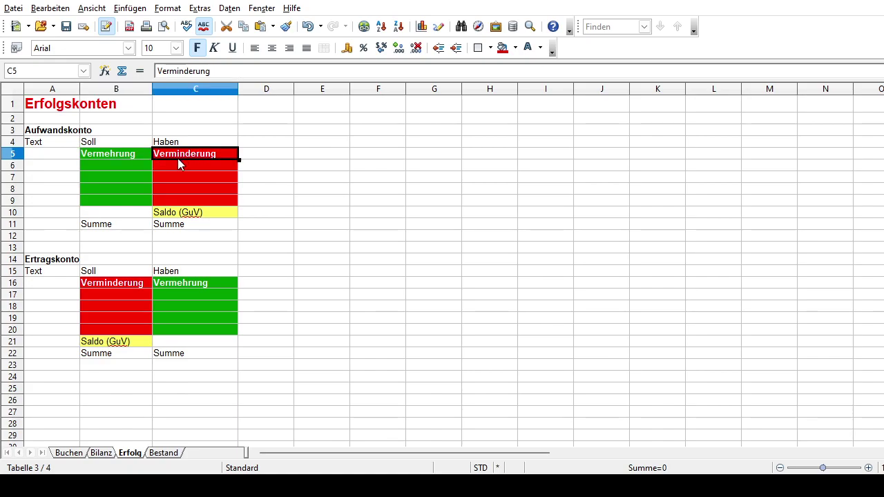
left_click(132, 161)
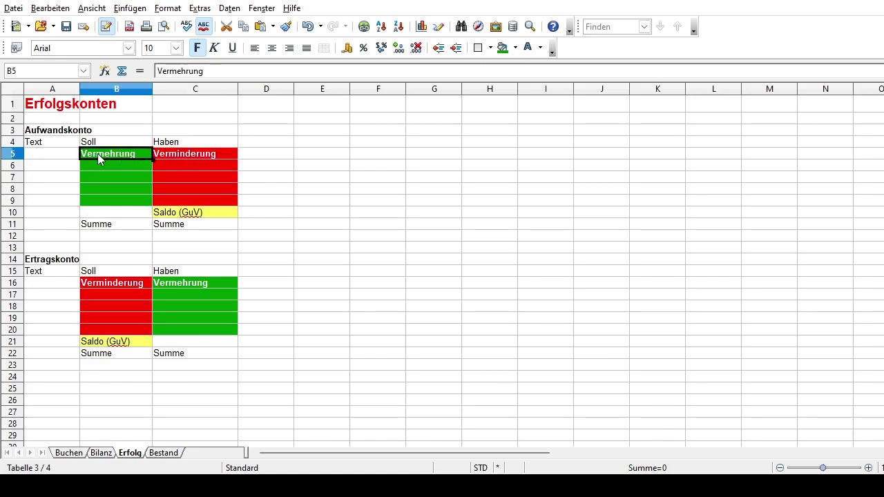
left_click(73, 454)
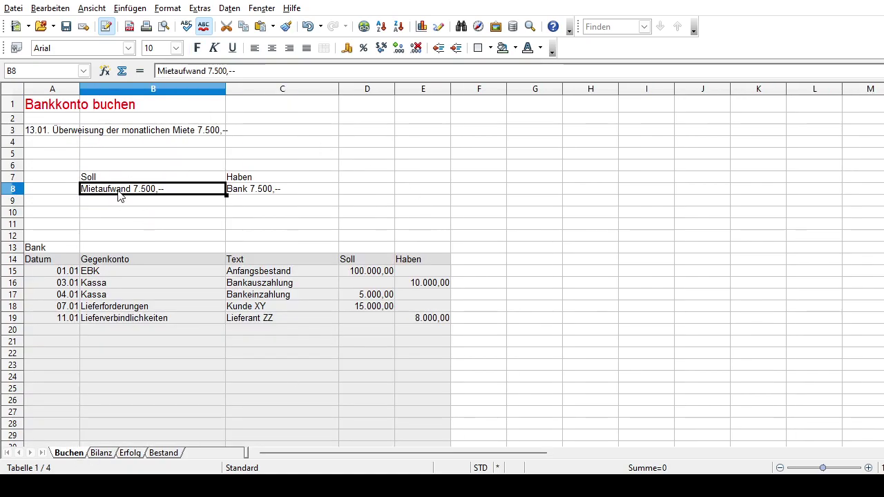
Step: Start the rent entry in row 20 of the Bank table with date 13.01 and Gegenkonto Mietaufwand
left_click(56, 327)
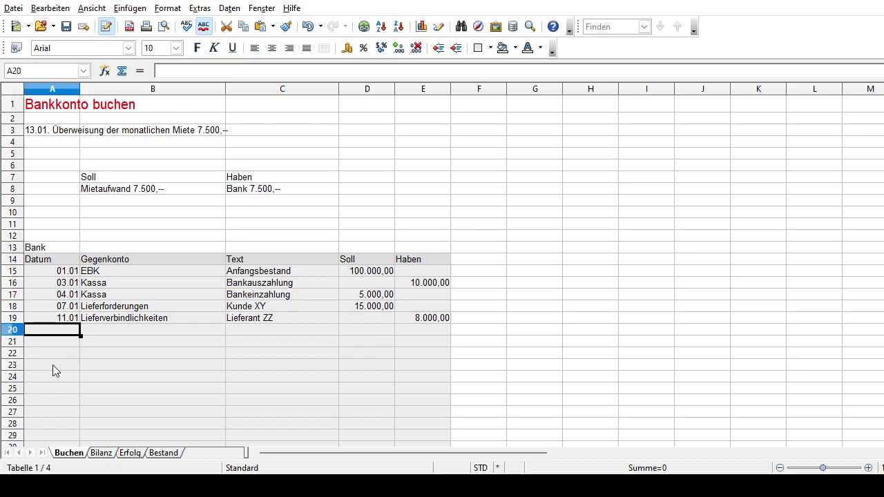
type("13.01.")
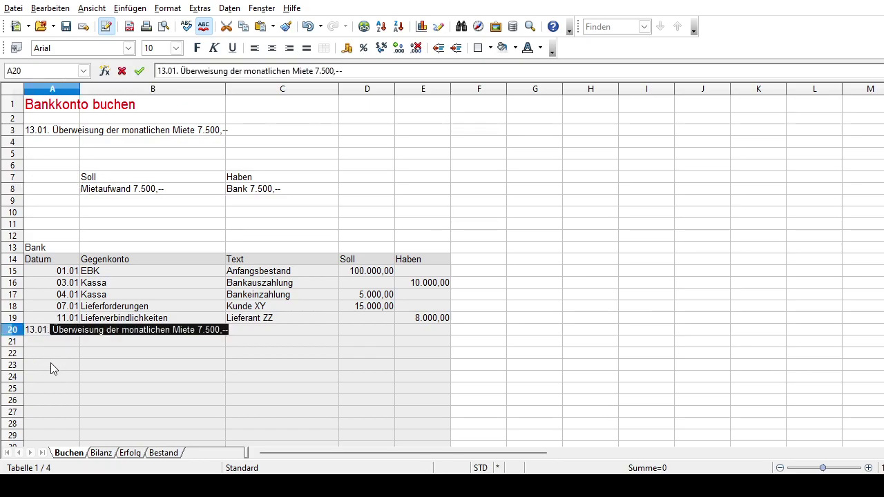
key("Delete")
key("BackSpace")
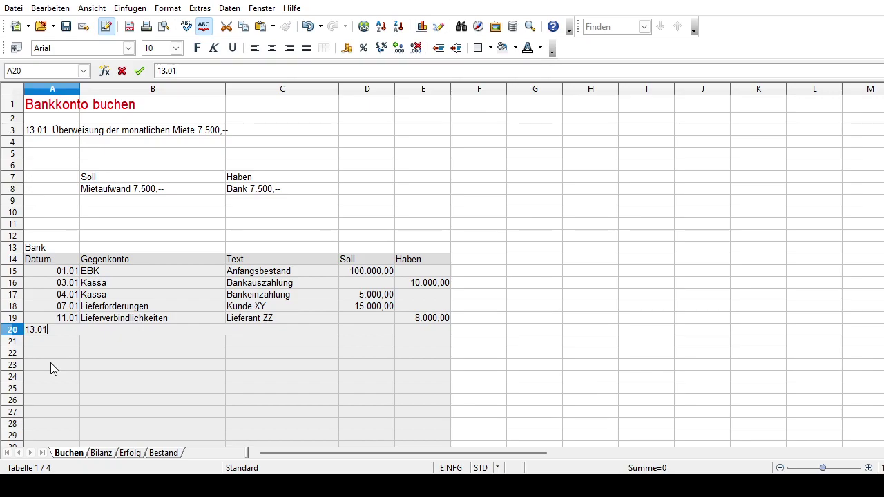
key("Tab")
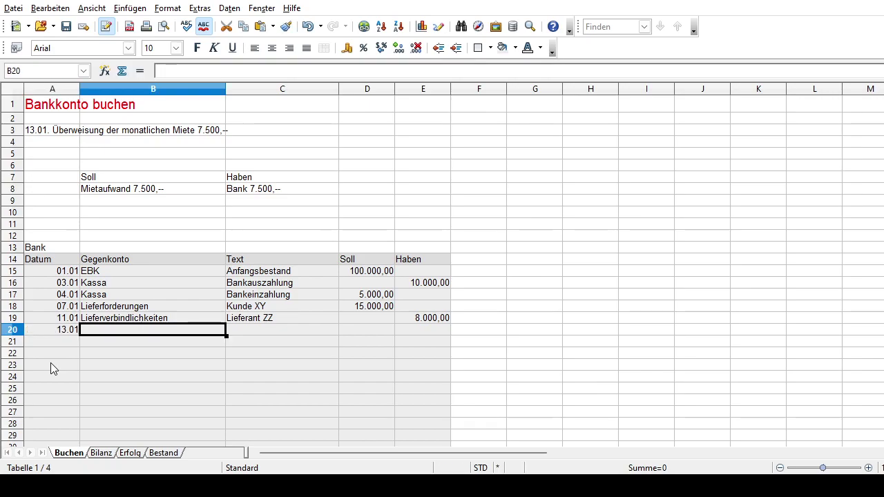
type("Mietaufwan")
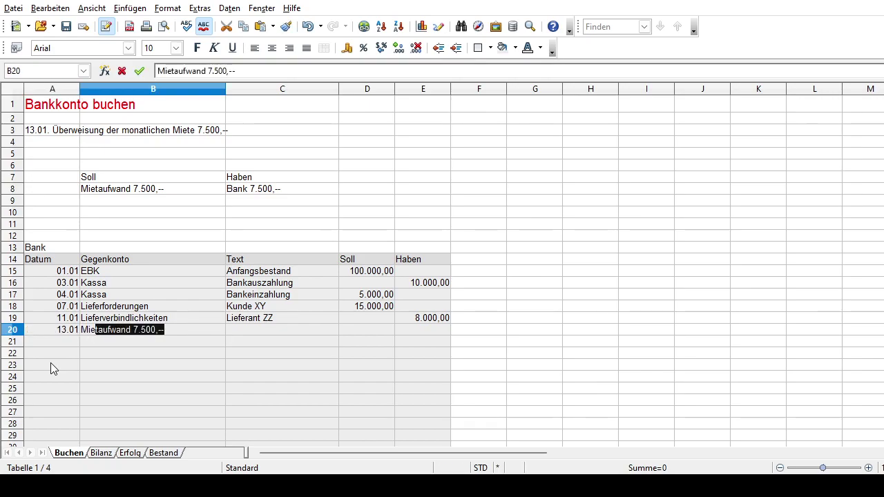
type("d")
key("Delete")
key("Tab")
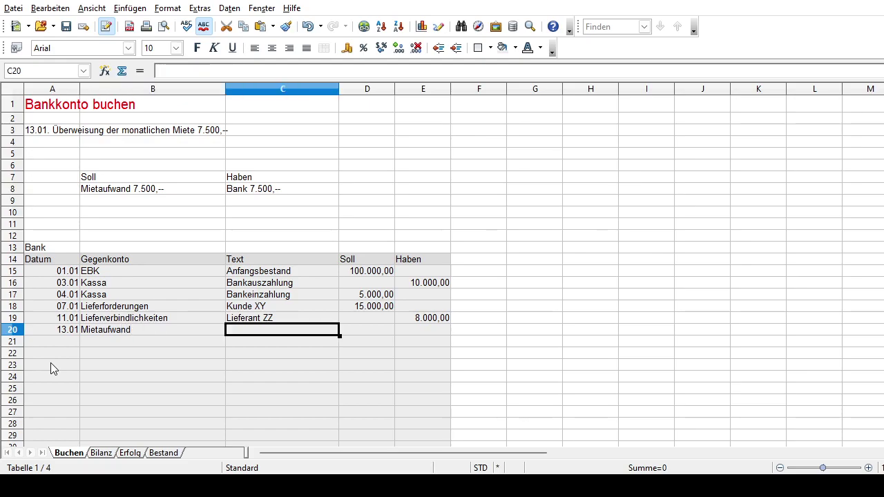
Step: Complete row 20 of the Bank table with the text "Miete Jänner" and 7500 in Haben
type("Miet")
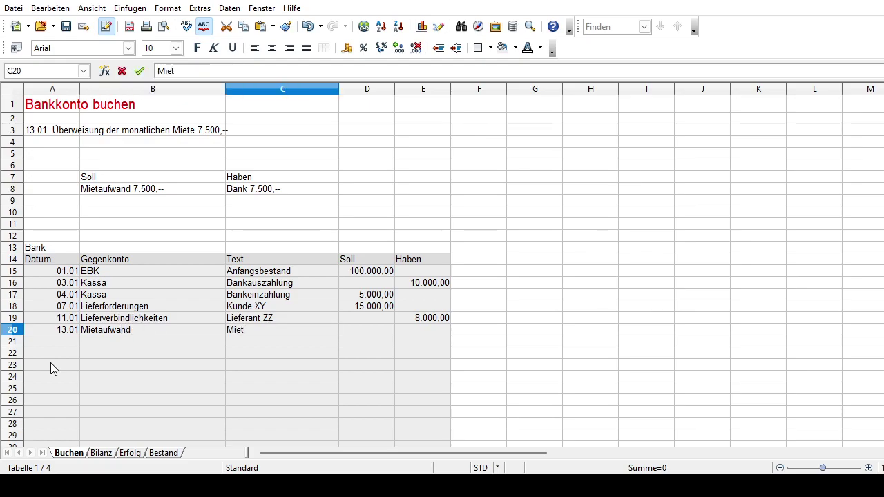
type("e Jänner")
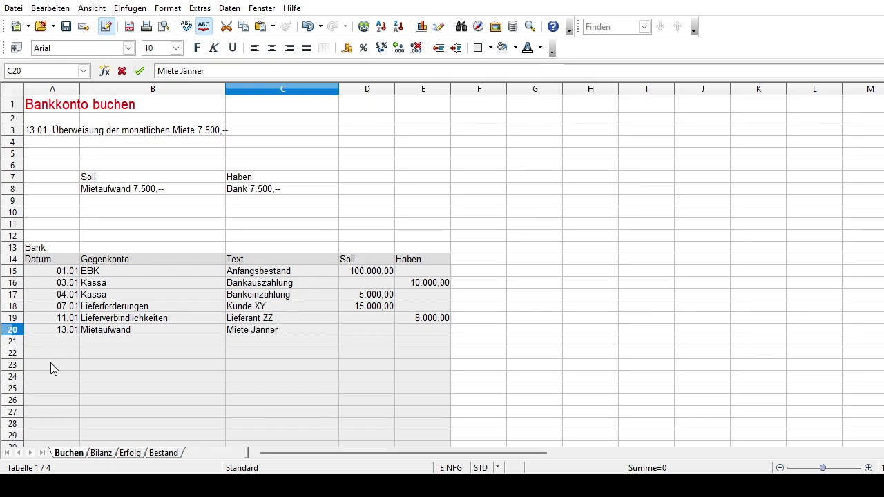
key("Tab")
key("Tab")
type("7500")
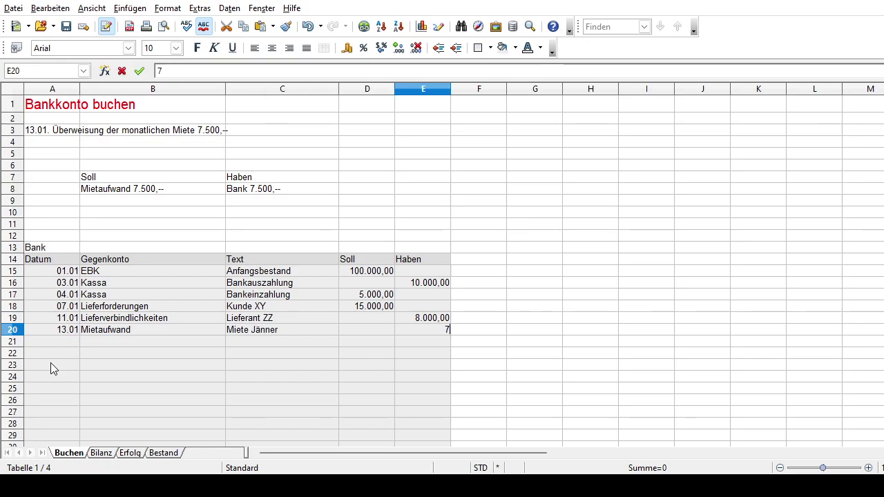
key("Return")
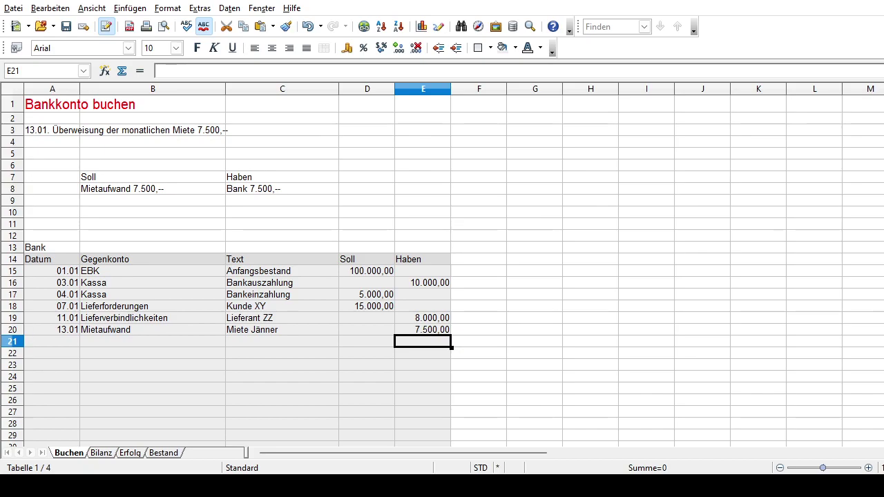
Step: Replace the transaction description in A3 with "15.01. Eingang der Mietprovision auf das Bankkonto 2.000,--"
left_click(47, 136)
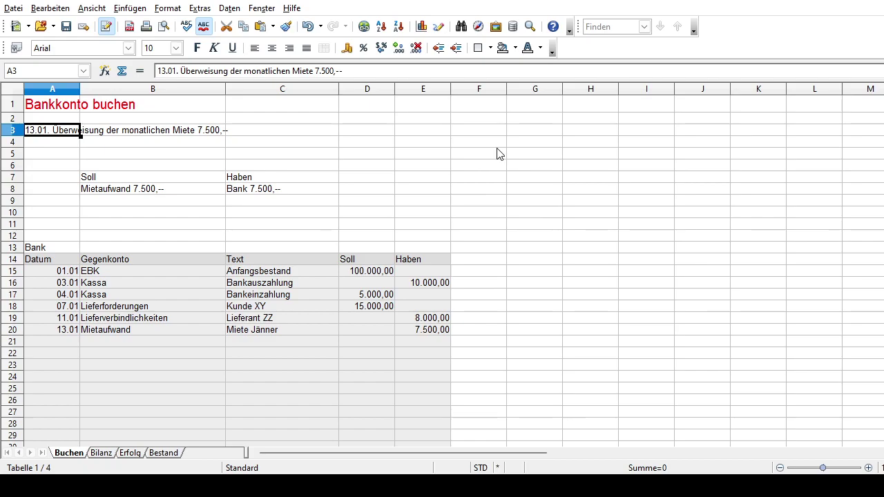
type("15.01.")
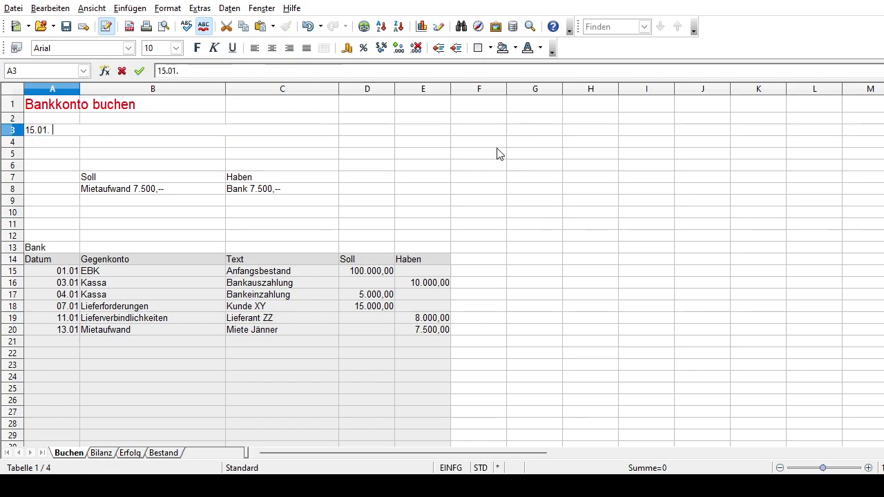
type(" Eingang")
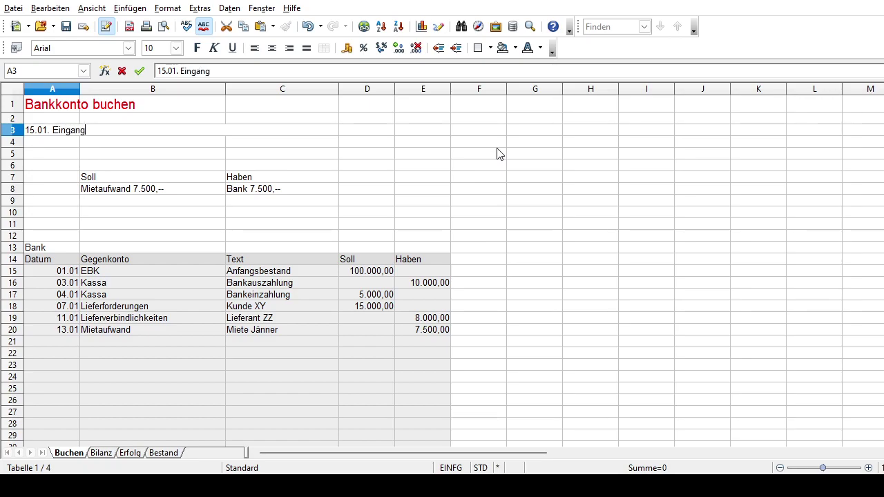
type(" der Mietpro")
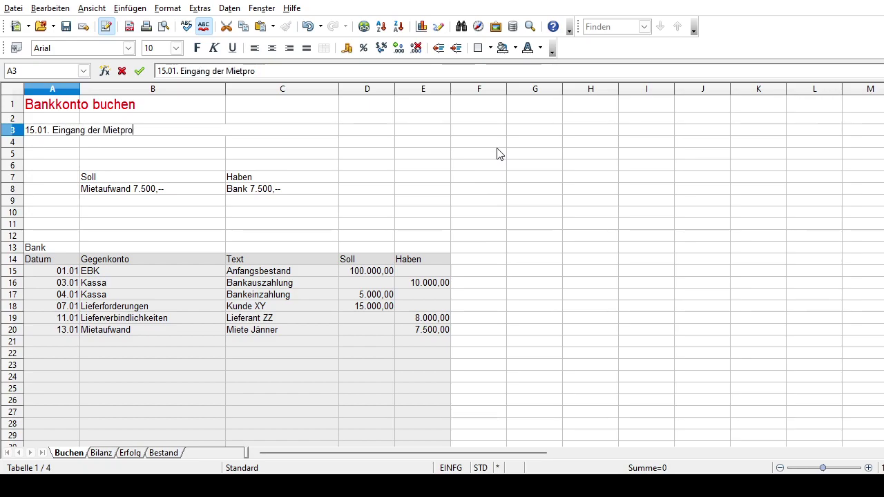
type("vision auf ")
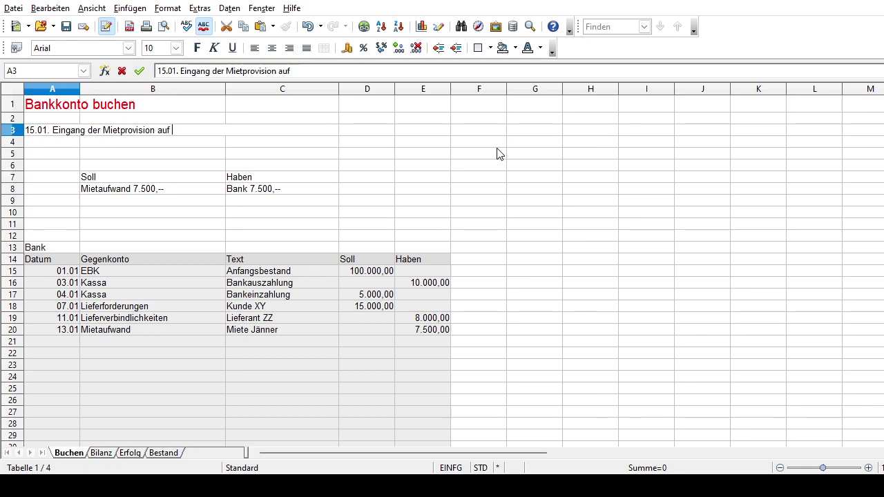
type("das Bankkonto ")
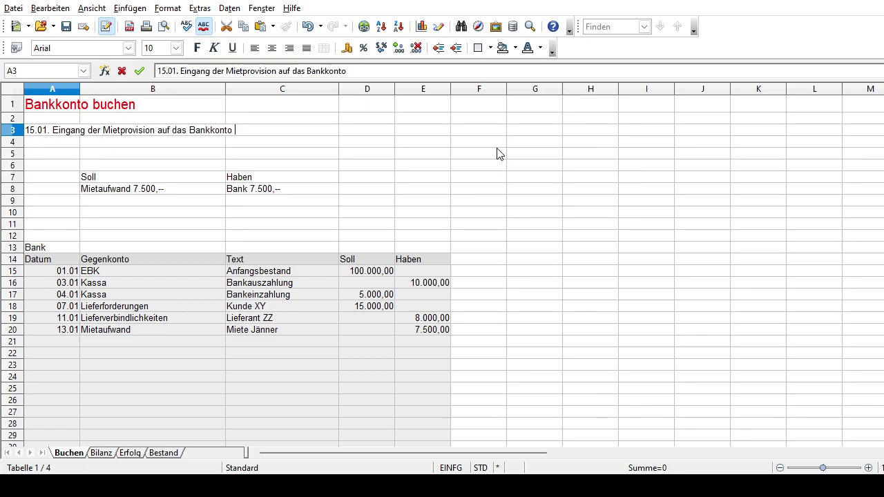
type("2.000,--")
key("Return")
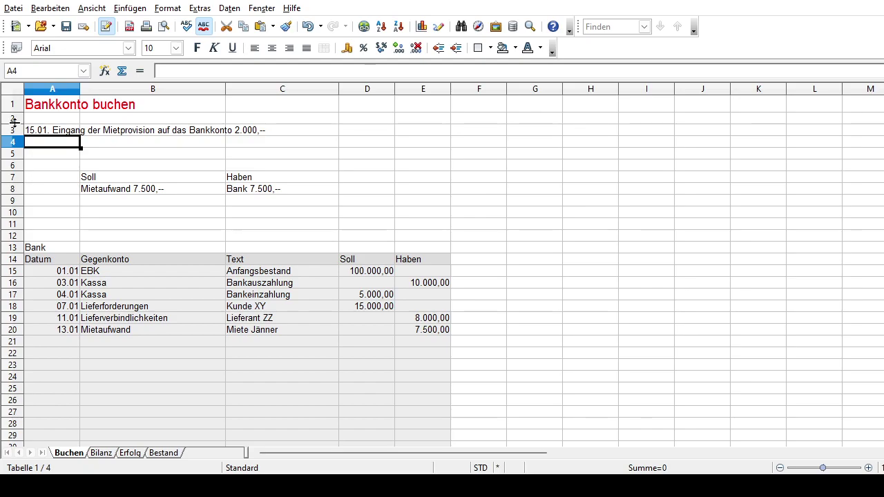
Step: Replace the booking entry in row 8 with "Bank 2.000,--" in Soll and "Mietprovision 2.000,--" in Haben
left_click(43, 131)
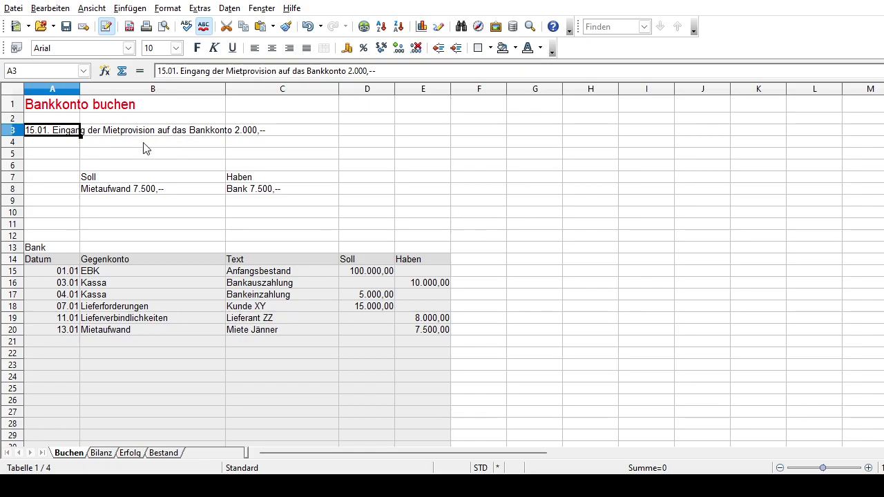
left_click(117, 191)
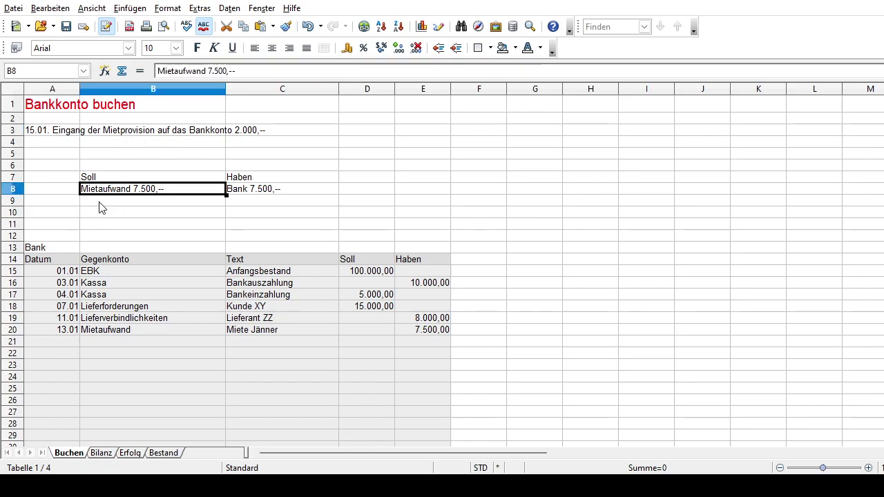
type("Bank 2.000,--")
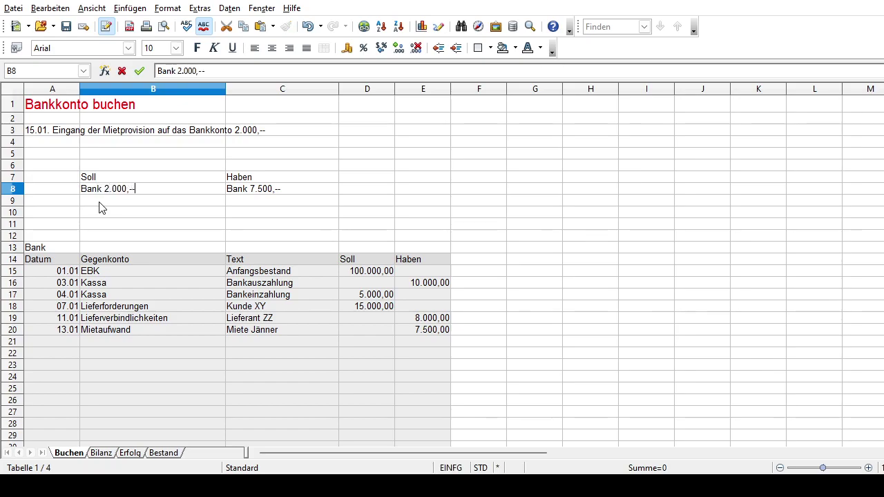
key("Tab")
type("M")
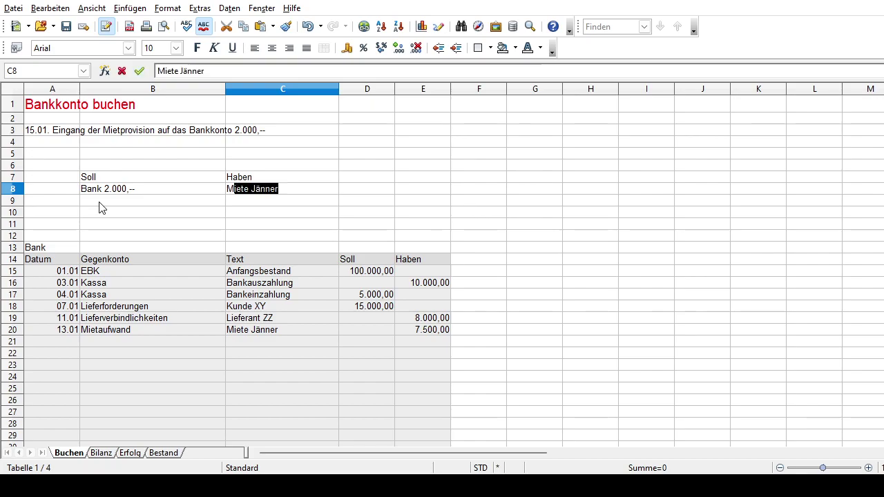
type("ietprovision 2.000,--")
key("Return")
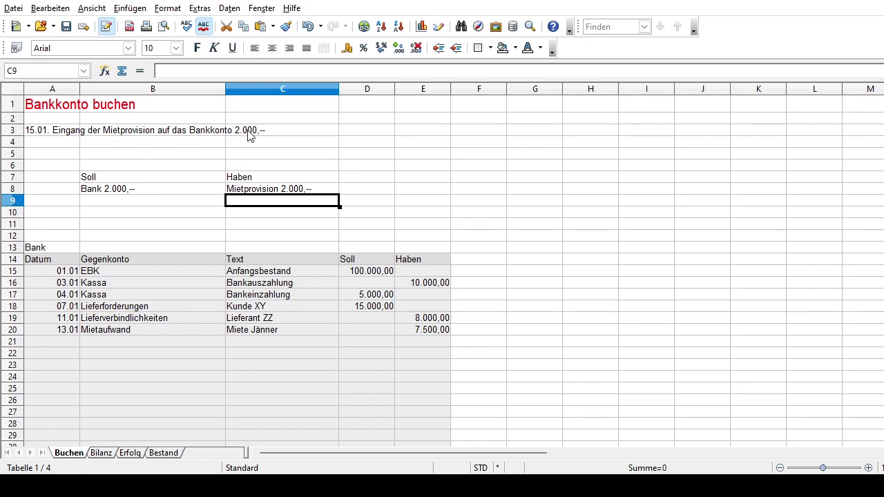
left_click(259, 190)
left_click(109, 199)
left_click(117, 191)
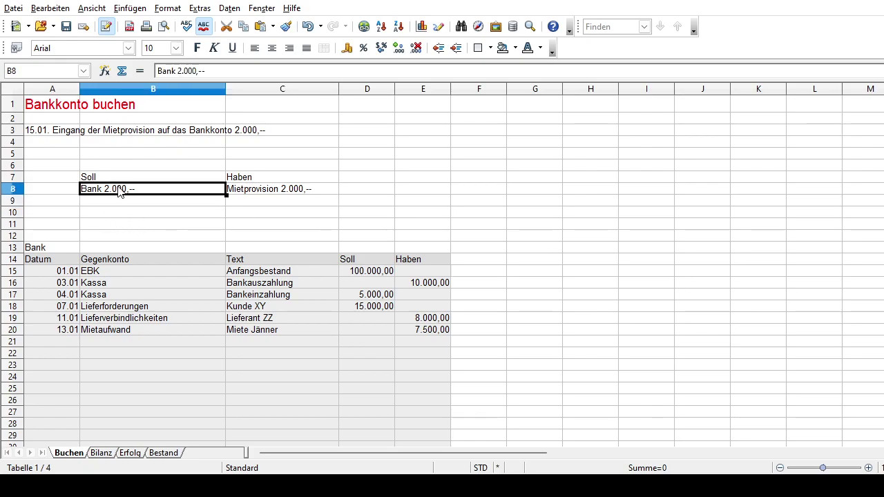
Step: Start the commission entry in row 21 of the Bank table with date 15.01 and Gegenkonto Mietprovision
left_click(60, 338)
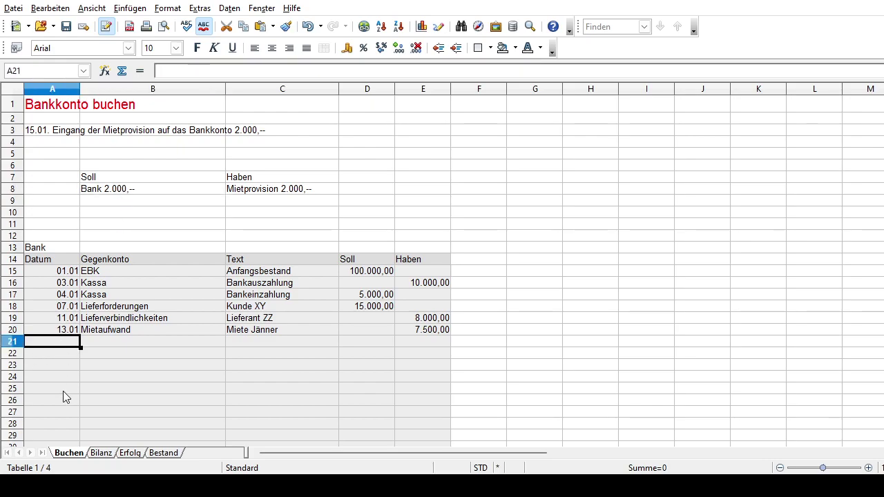
type("15.01")
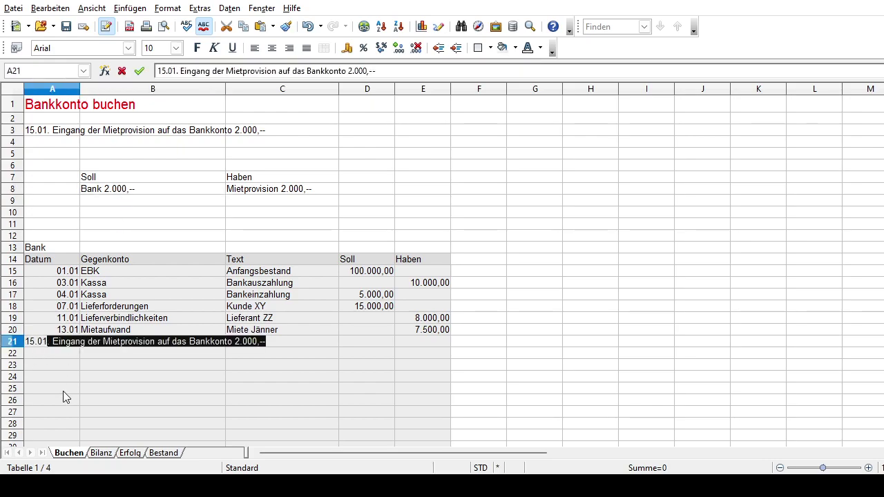
key("Delete")
key("Tab")
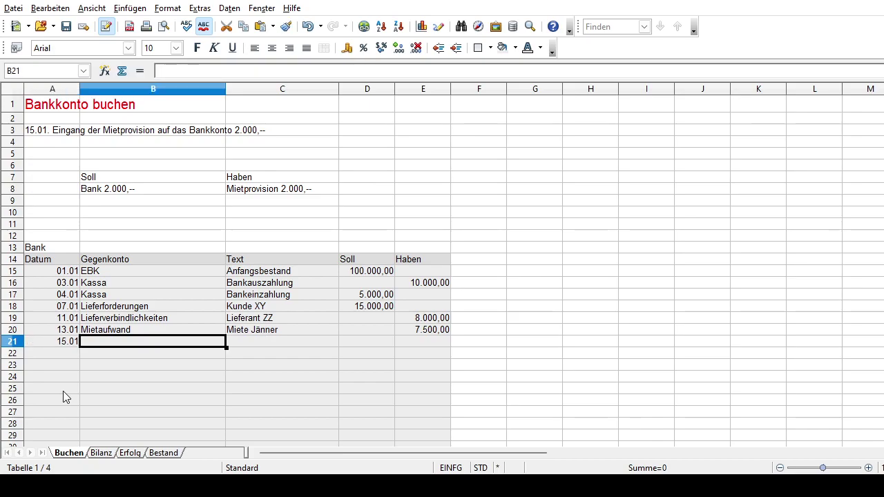
type("Mietprovision")
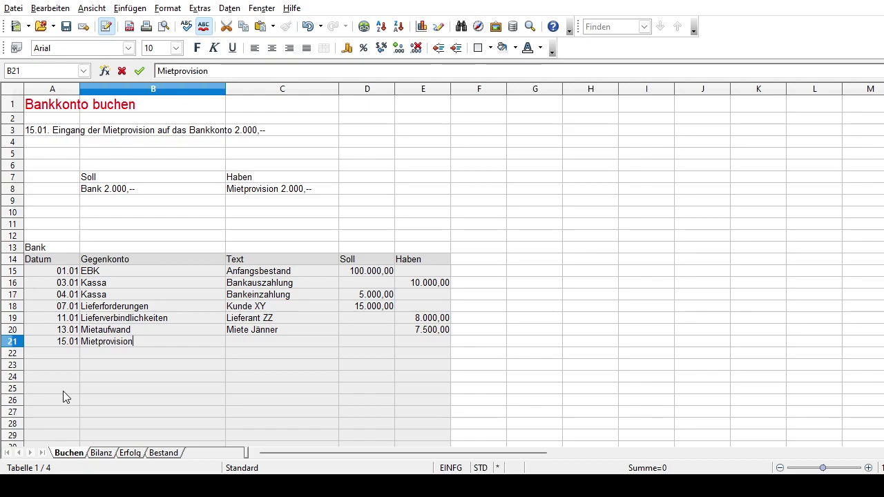
key("Tab")
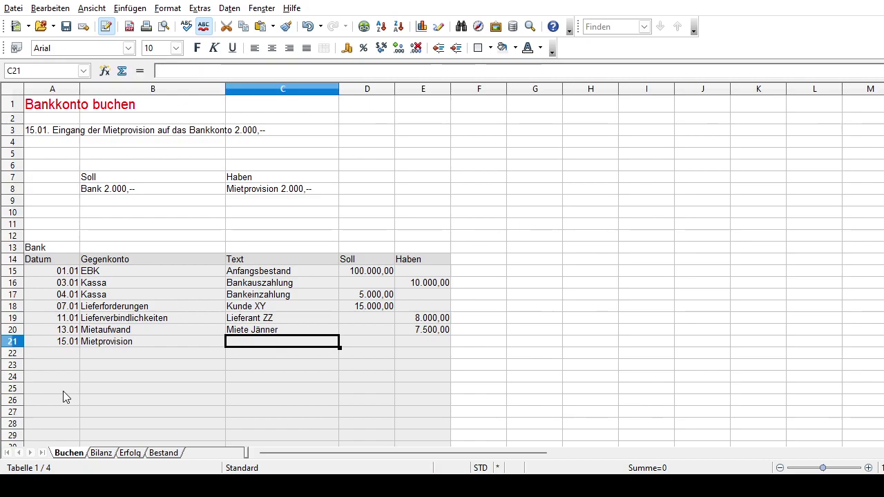
Step: Complete row 21 of the Bank table with the text "Mietprovision" and 2.000 in Soll
type("Mietprovision")
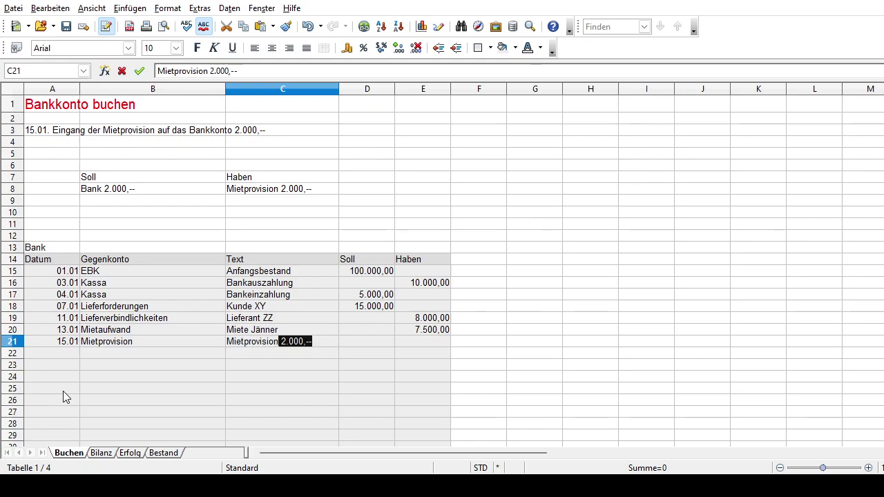
key("BackSpace")
key("Tab")
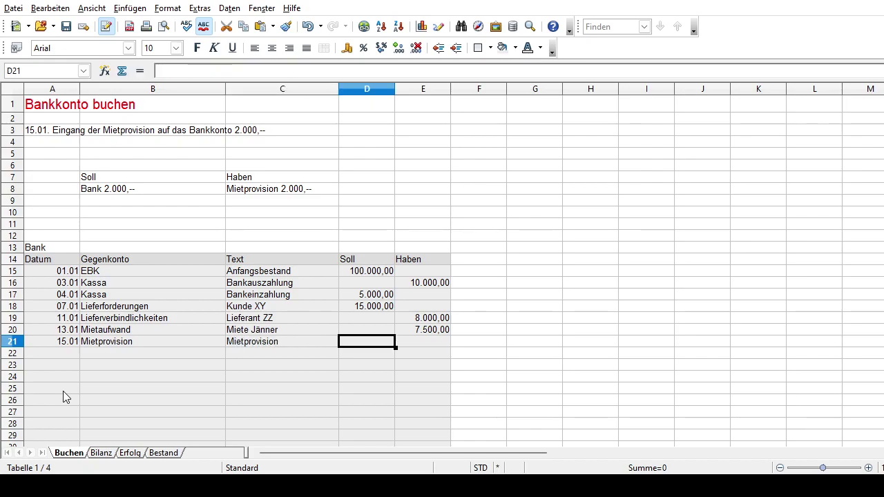
type("2.000")
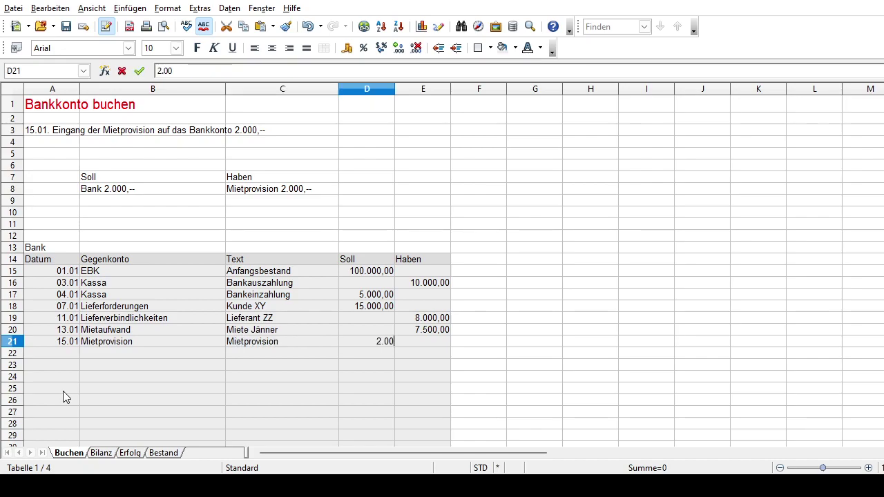
key("Return")
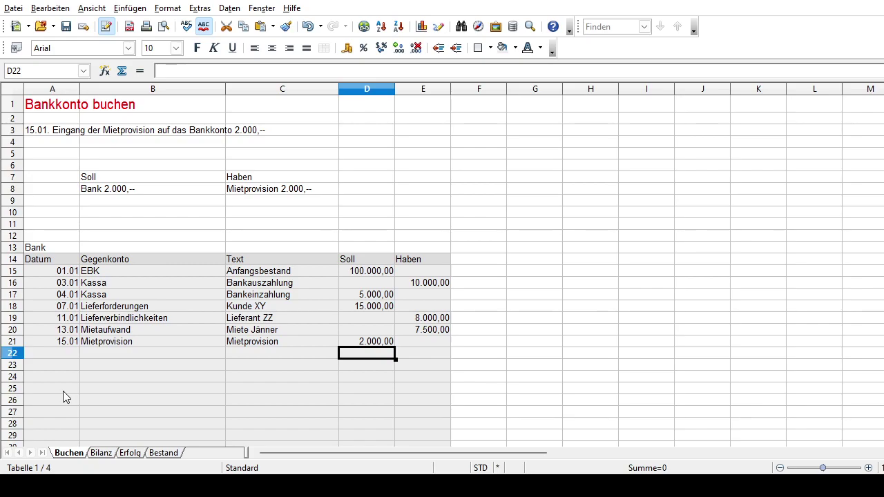
key("Left")
key("Left")
key("Left")
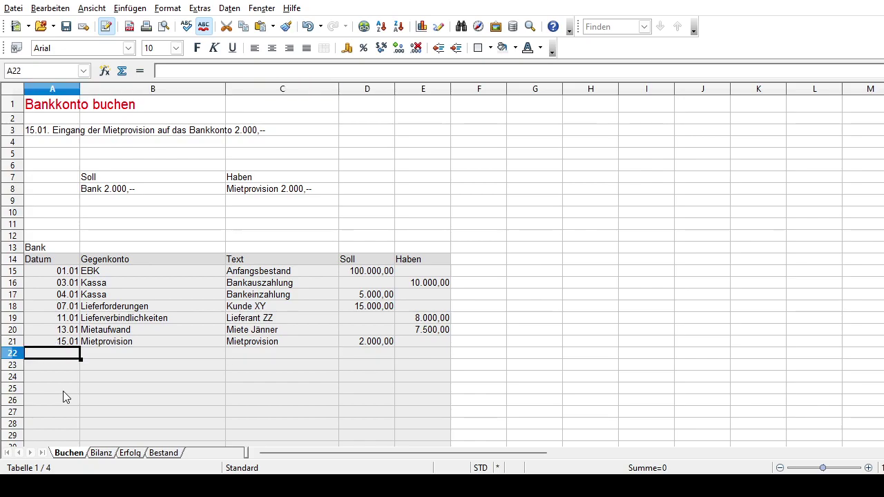
Step: Review the opening balance row of the Bank table: its date, Gegenkonto EBK, text Anfangsbestand and Soll amount
scroll(419, 214, "down", 2)
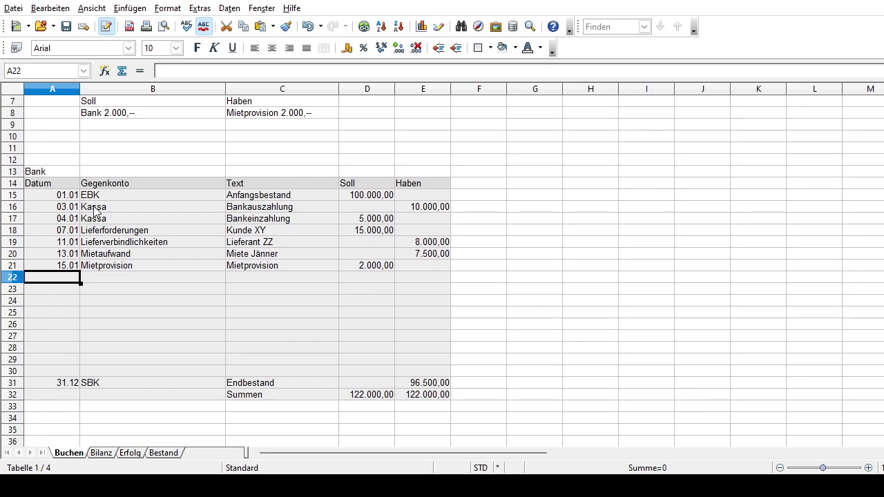
left_click(60, 196)
left_click(123, 200)
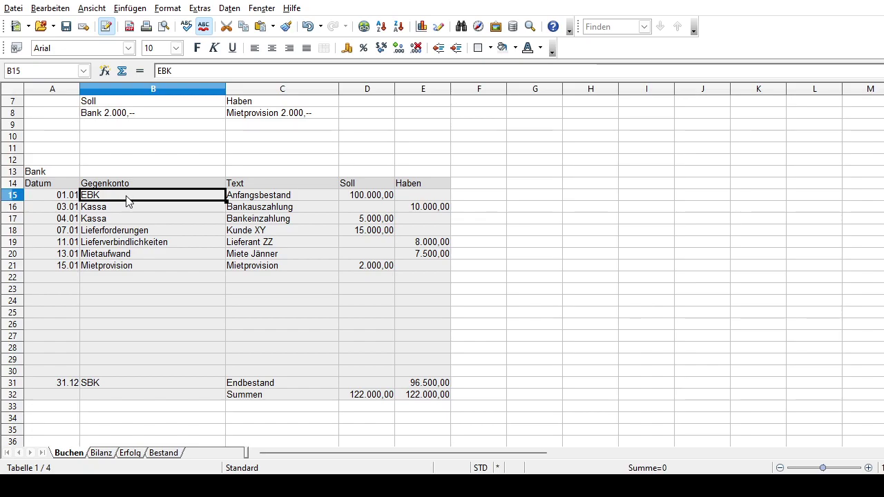
left_click(267, 201)
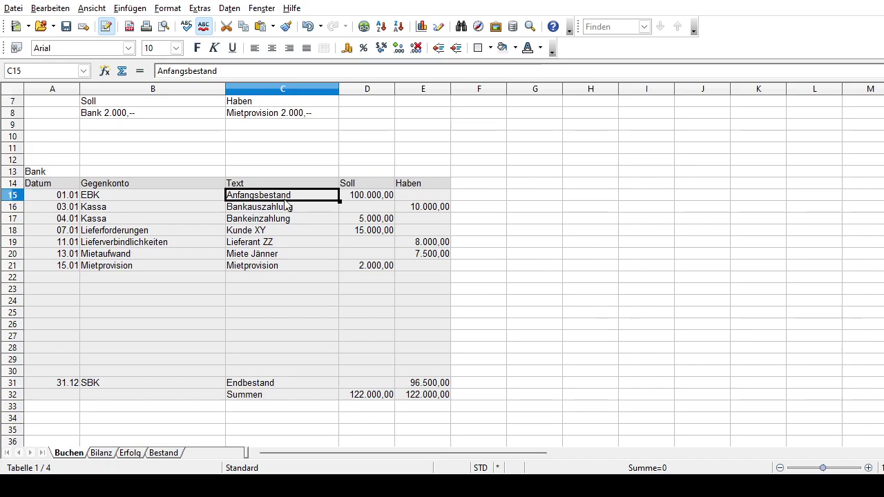
left_click(385, 199)
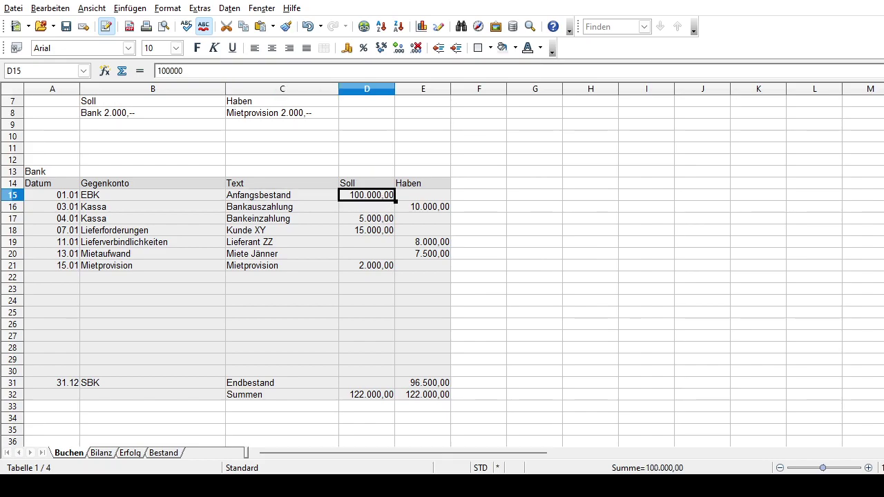
Step: Examine the Soll and Haben totals in the Summen row and compare the SBK Endbestand with the Anfangsbestand
left_click(358, 399)
left_click(425, 402)
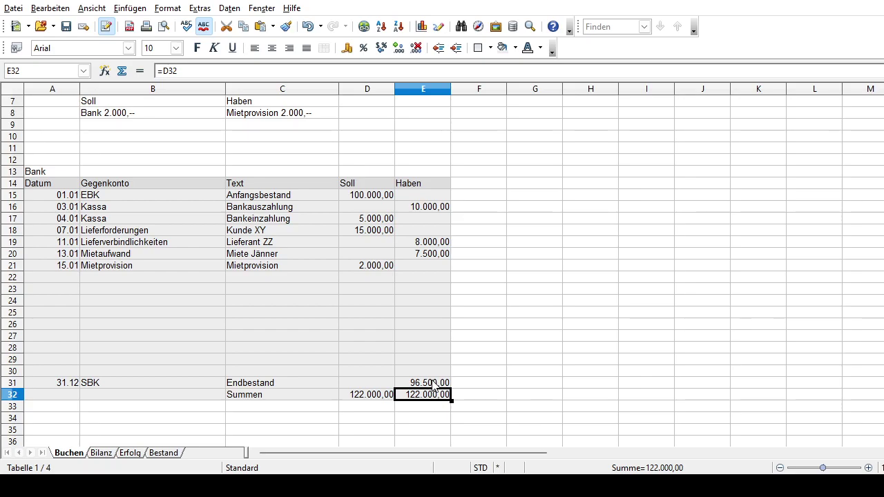
left_click(433, 384)
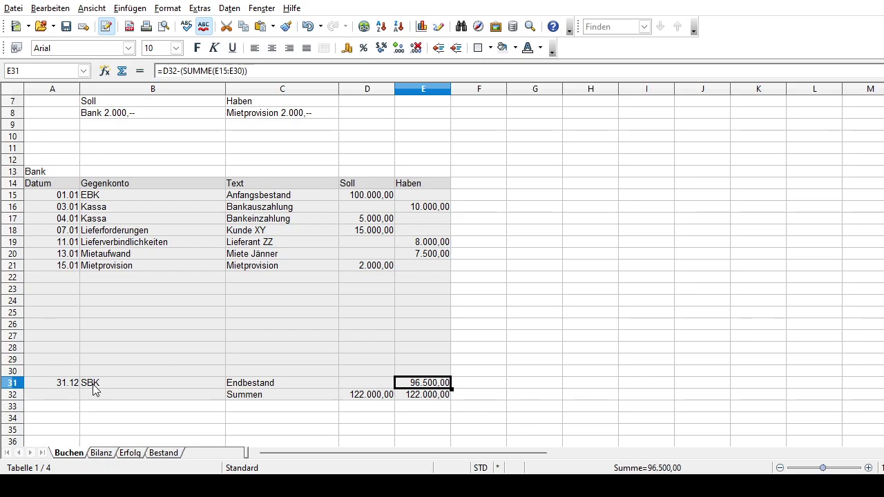
left_click(102, 386)
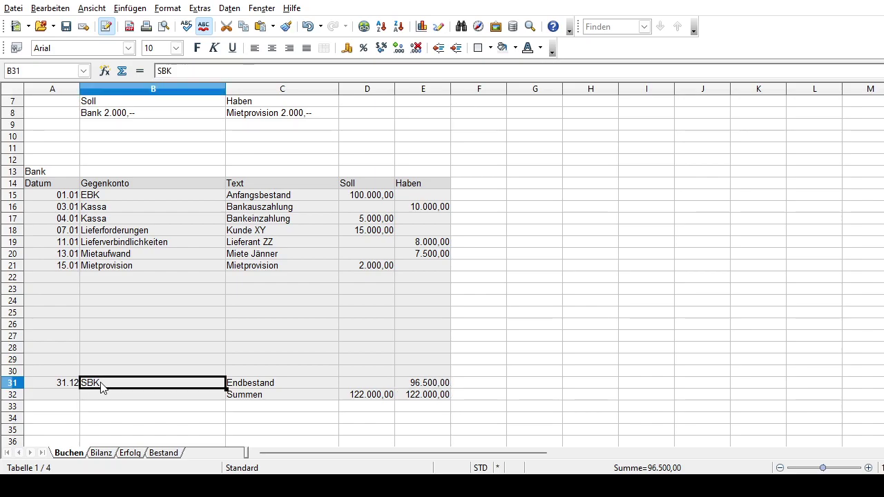
left_click(434, 386)
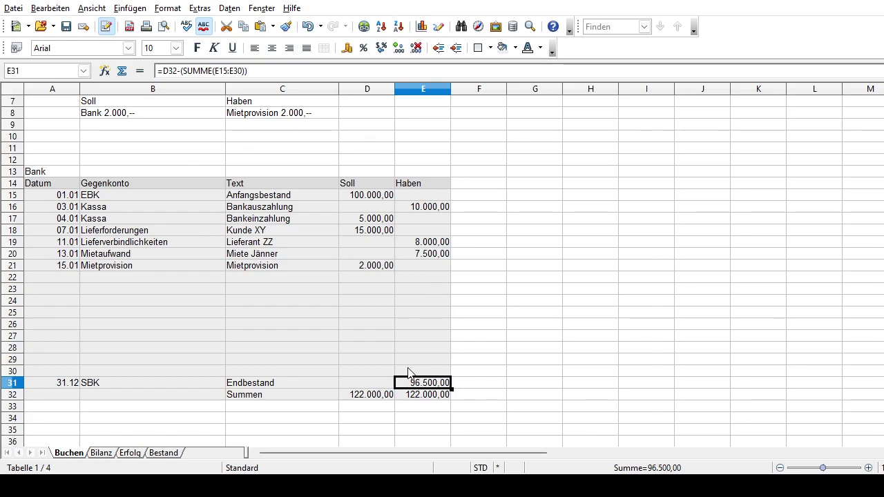
left_click(377, 198)
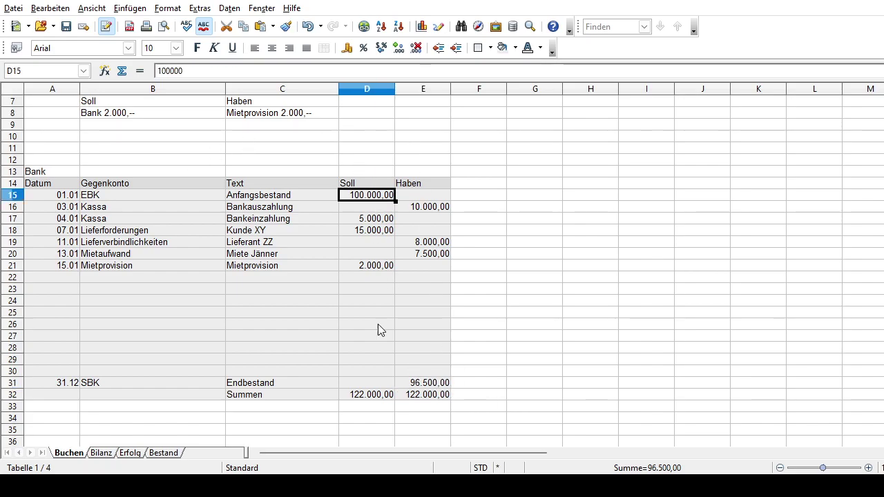
left_click(434, 385)
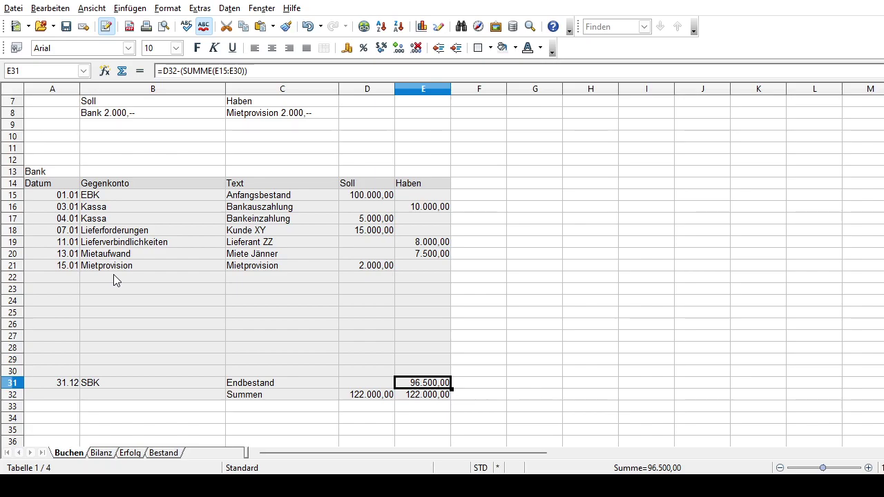
Step: Review the Bank table's bookings in date order, from the opening balance and Kassa movements through customer, supplier and rent to Mietprovision
left_click(66, 197)
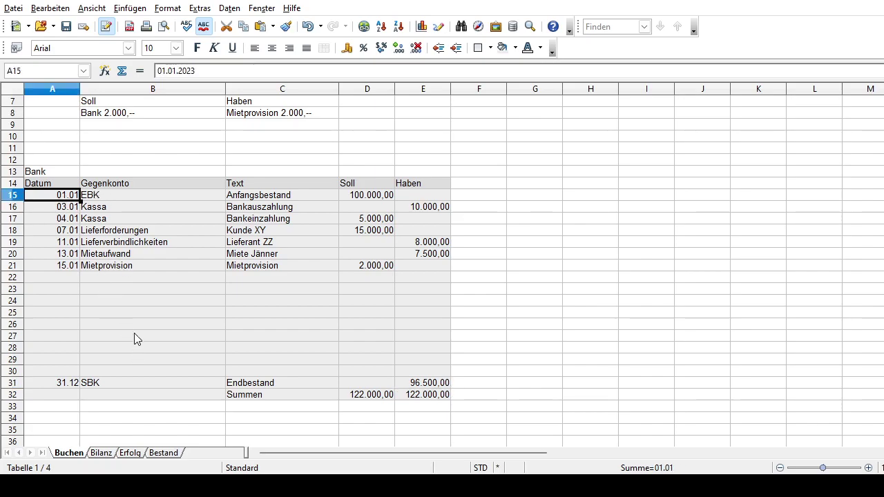
left_click(53, 208)
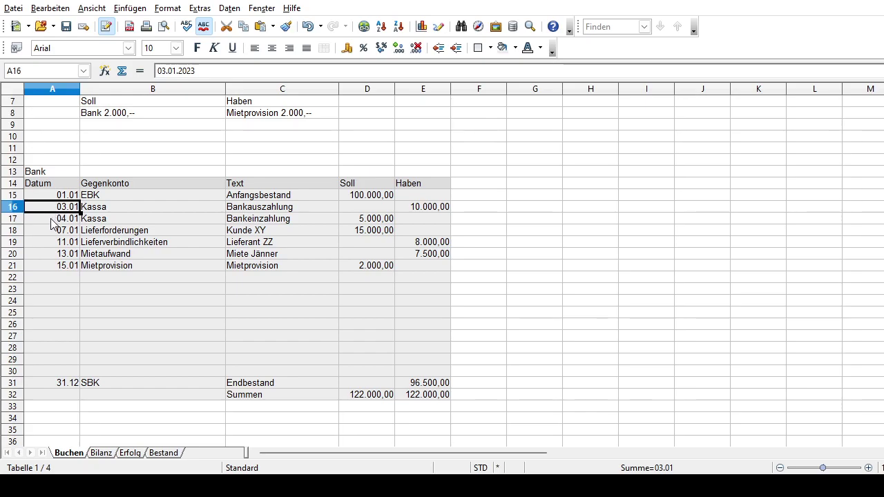
left_click(52, 221)
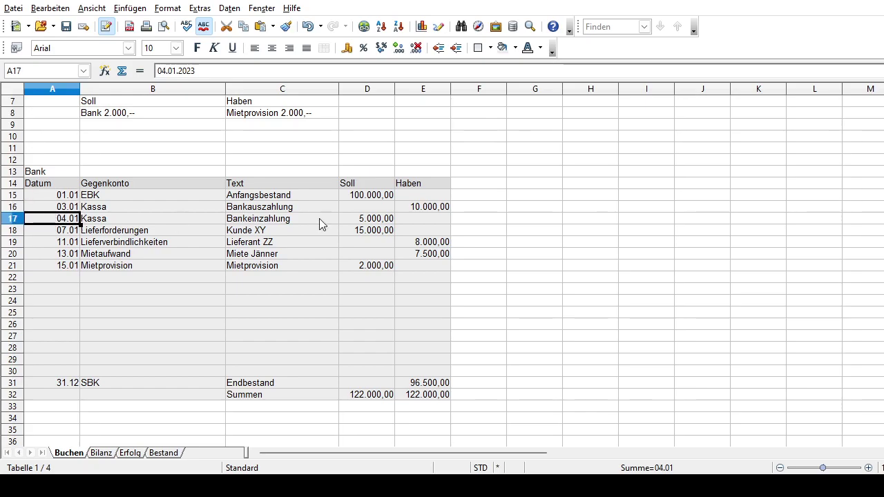
left_click(278, 209)
left_click(279, 219)
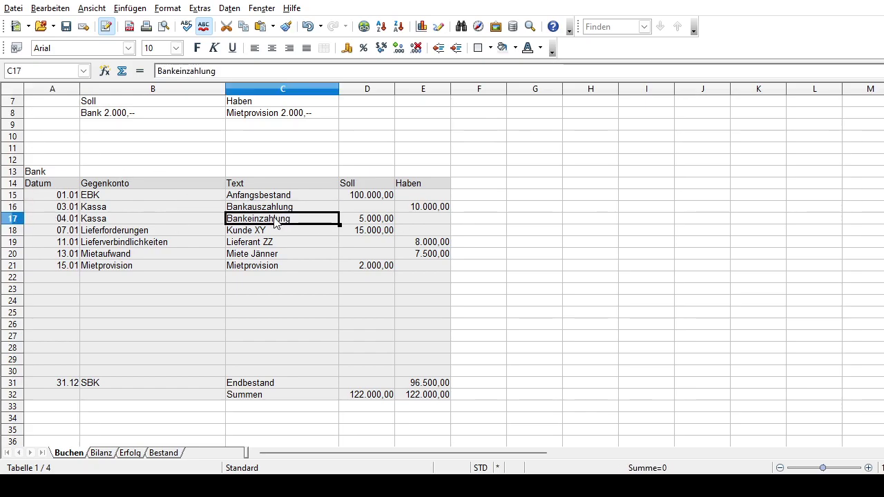
left_click(103, 231)
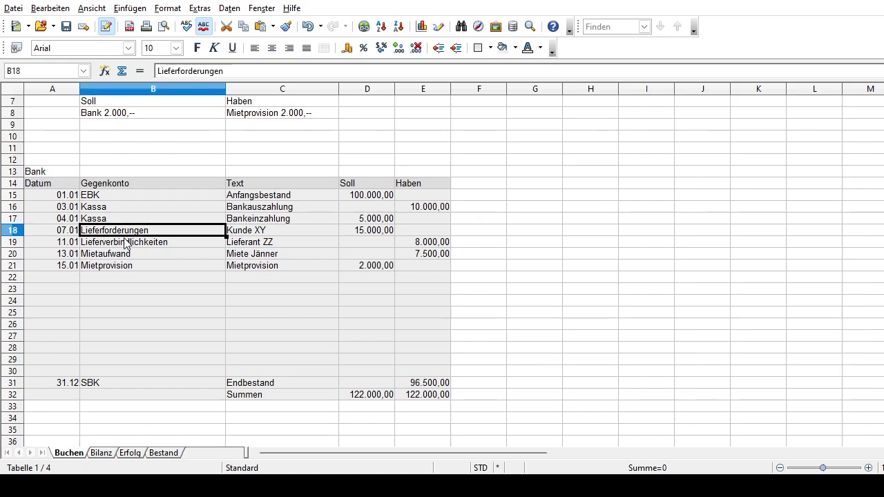
left_click(126, 243)
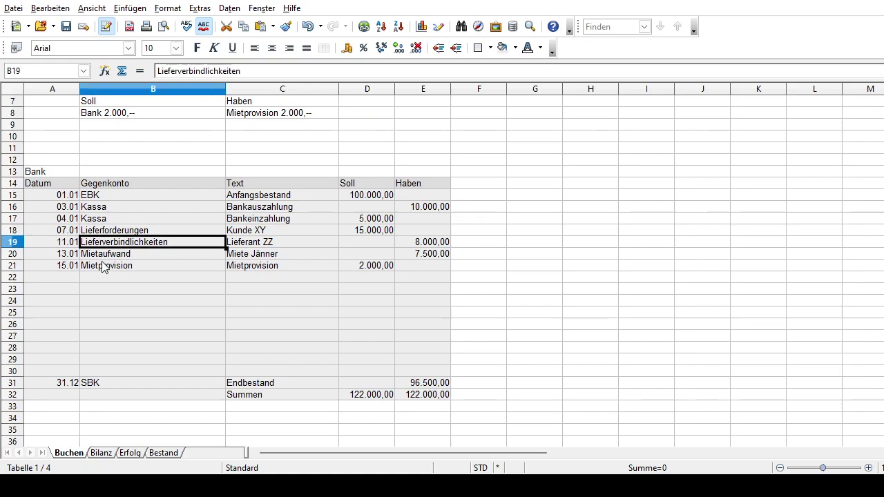
left_click(107, 255)
left_click(107, 269)
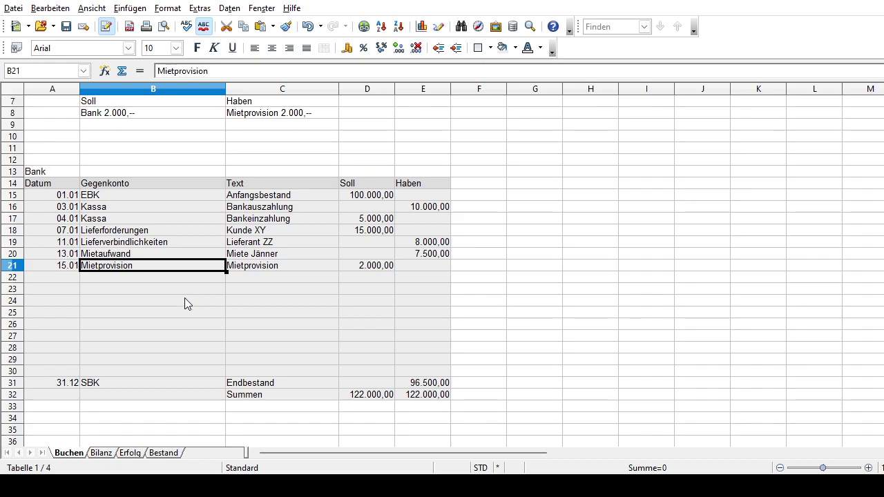
Step: Re-examine the Gegenkonto entries from Kassa to Mietprovision and compare them with the texts of the commission and rent rows
scroll(184, 298, "up", 2)
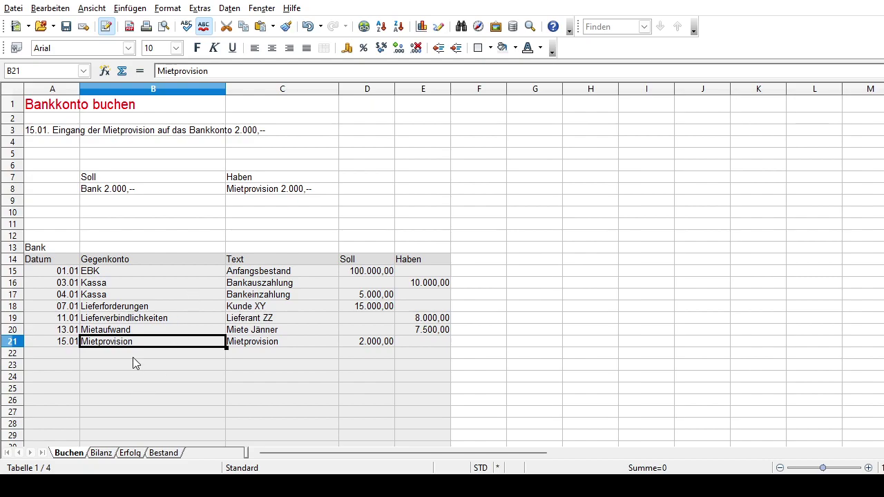
left_click(126, 330)
left_click(126, 319)
left_click(121, 307)
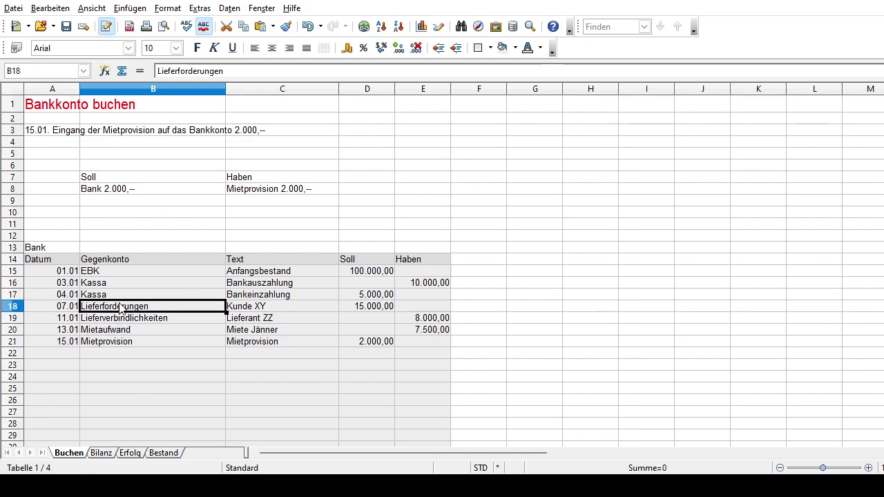
key("Up")
key("Up")
key("Down")
key("Up")
key("Down")
left_click(102, 307)
left_click(107, 320)
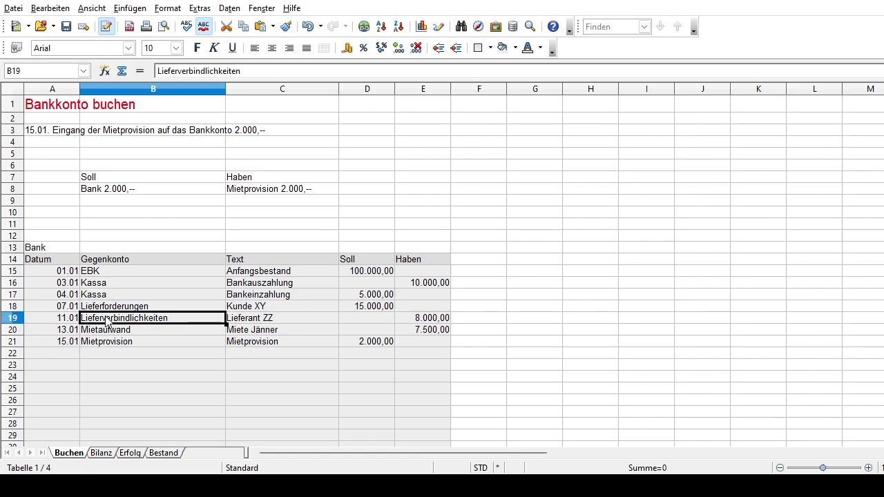
left_click(105, 331)
left_click(103, 346)
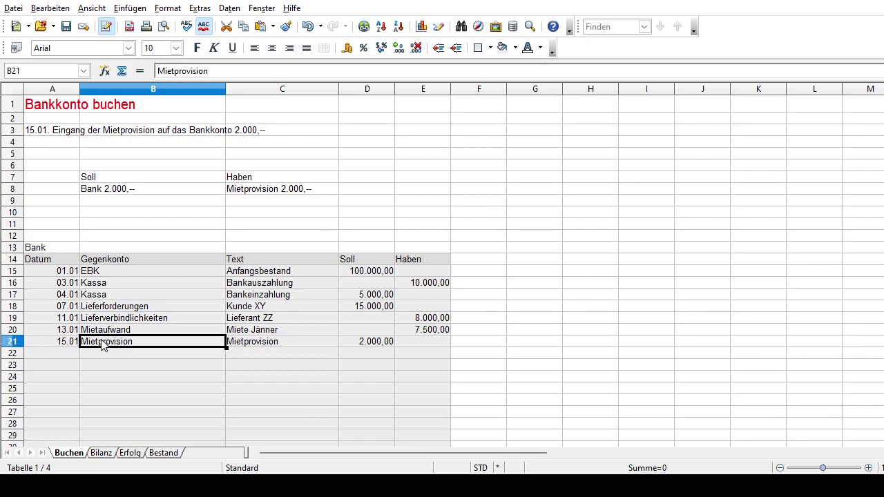
left_click(267, 346)
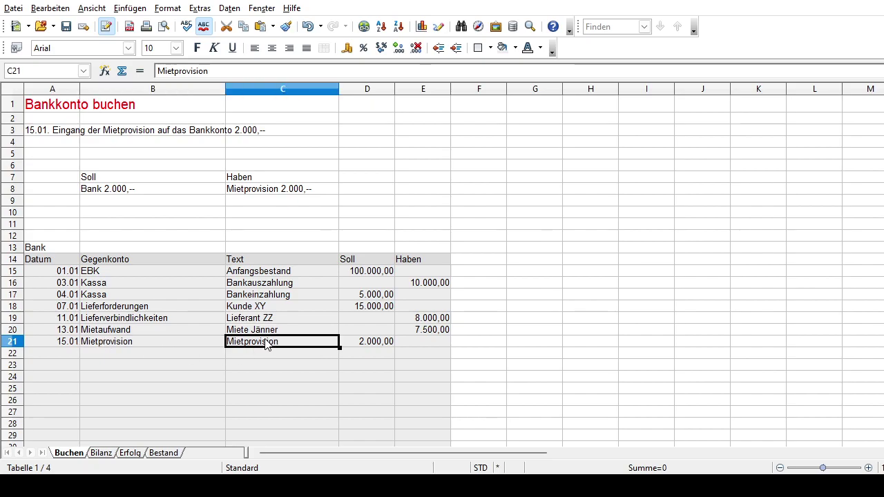
left_click(268, 332)
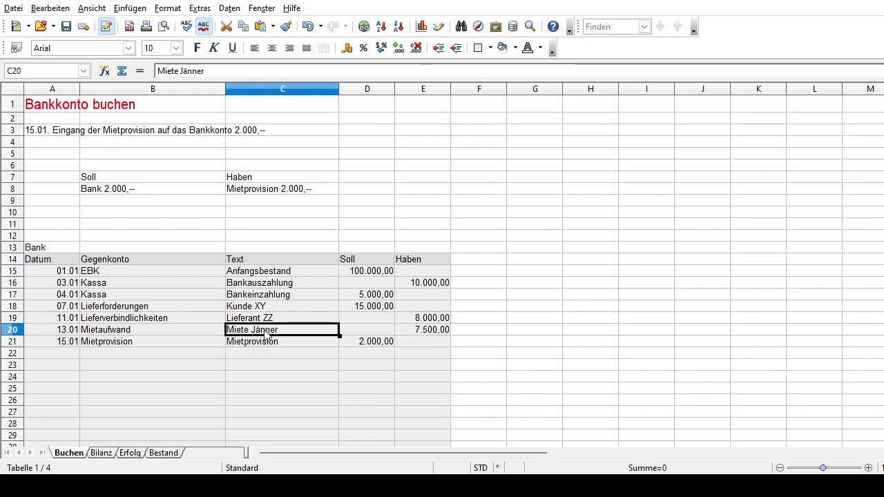